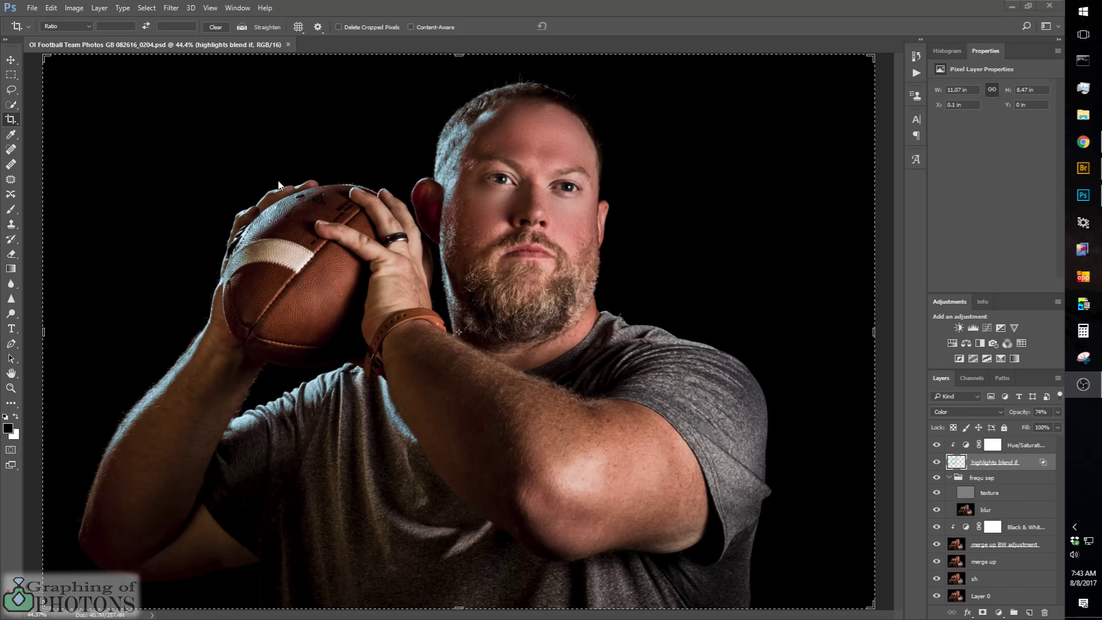
Step: Examine the retouched portrait as a whole and close up around the face, beard and rim-lit hair
scroll(540, 390, "down", 5)
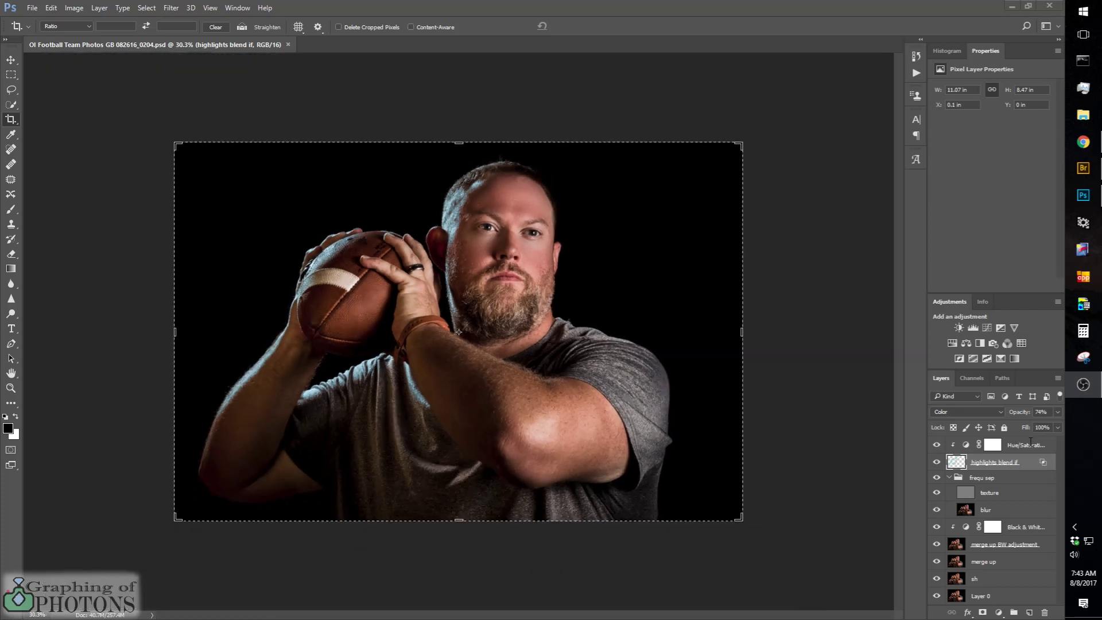
scroll(540, 389, "up", 3)
scroll(540, 394, "up", 2)
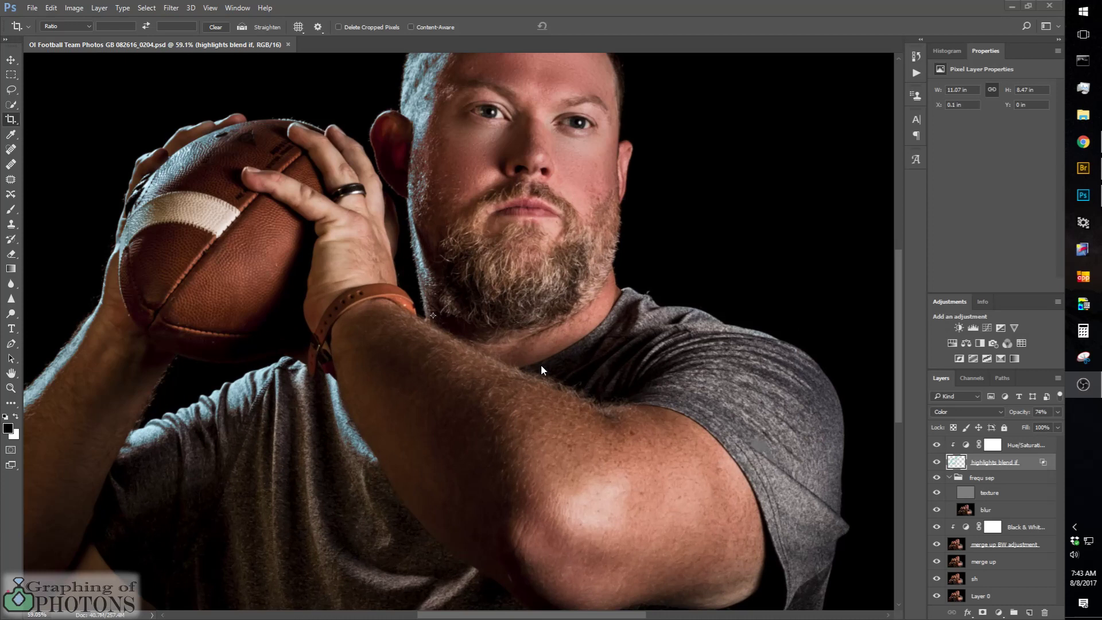
scroll(541, 370, "up", 1)
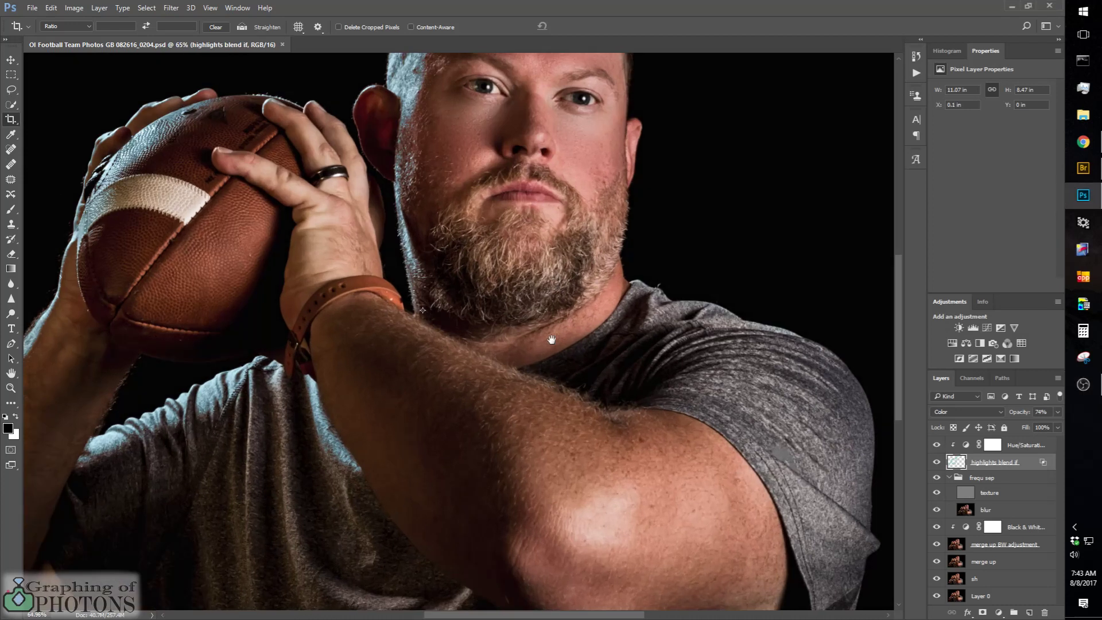
left_click_drag(551, 340, 567, 479)
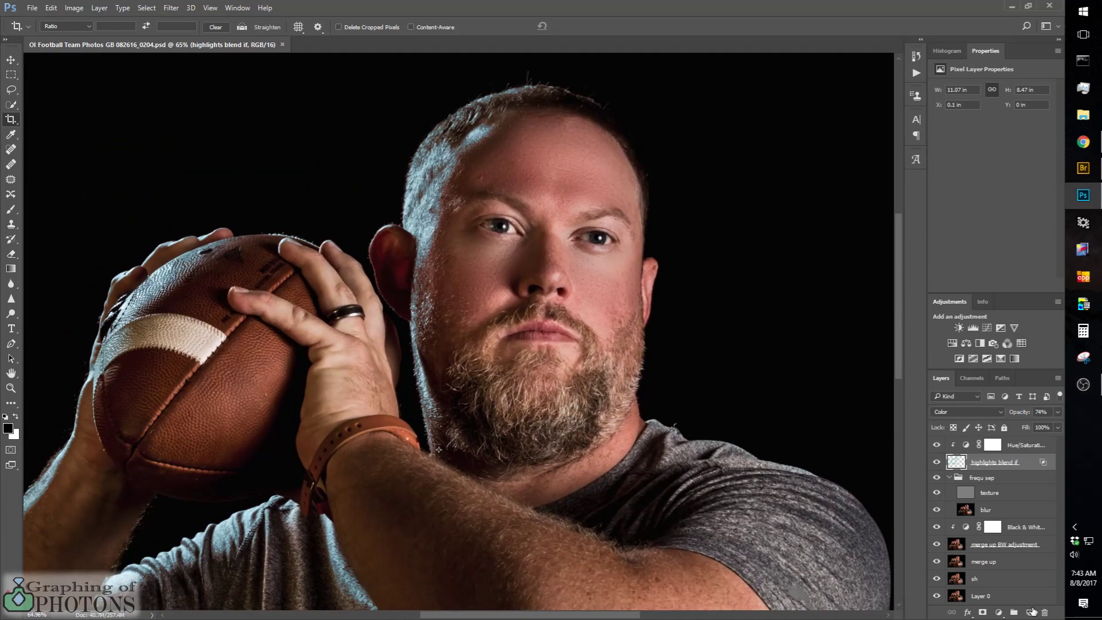
key("ctrl+0")
scroll(495, 291, "up", 8)
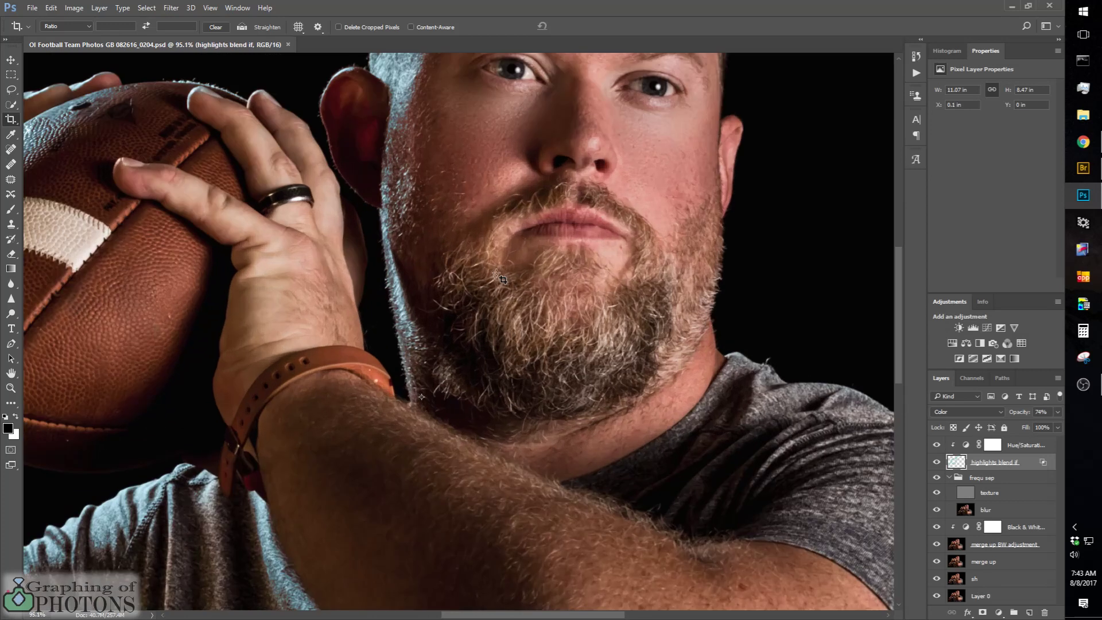
scroll(500, 278, "up", 5)
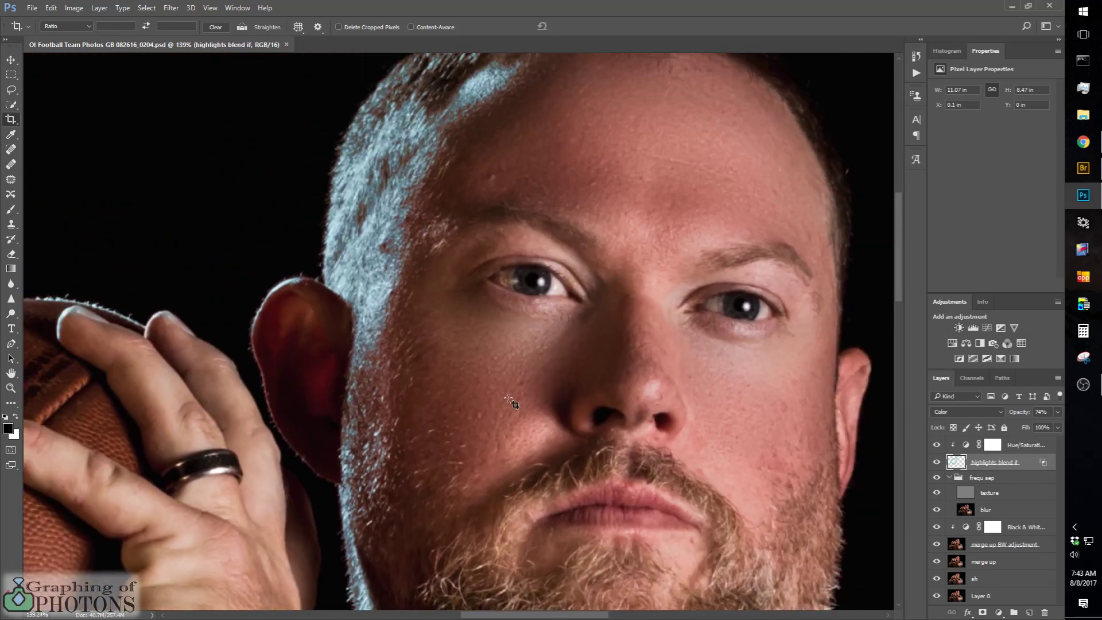
scroll(511, 402, "down", 3)
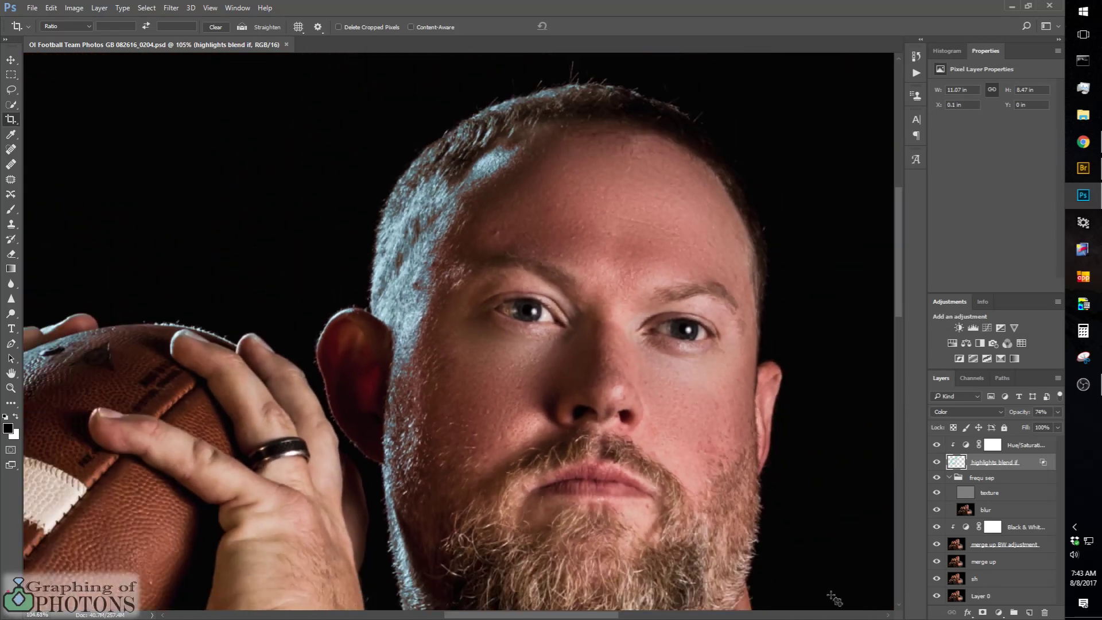
Step: Compare the retouched portrait with the original by repeatedly showing Layer 0 alone and restoring the other layers
left_click(937, 597, "alt")
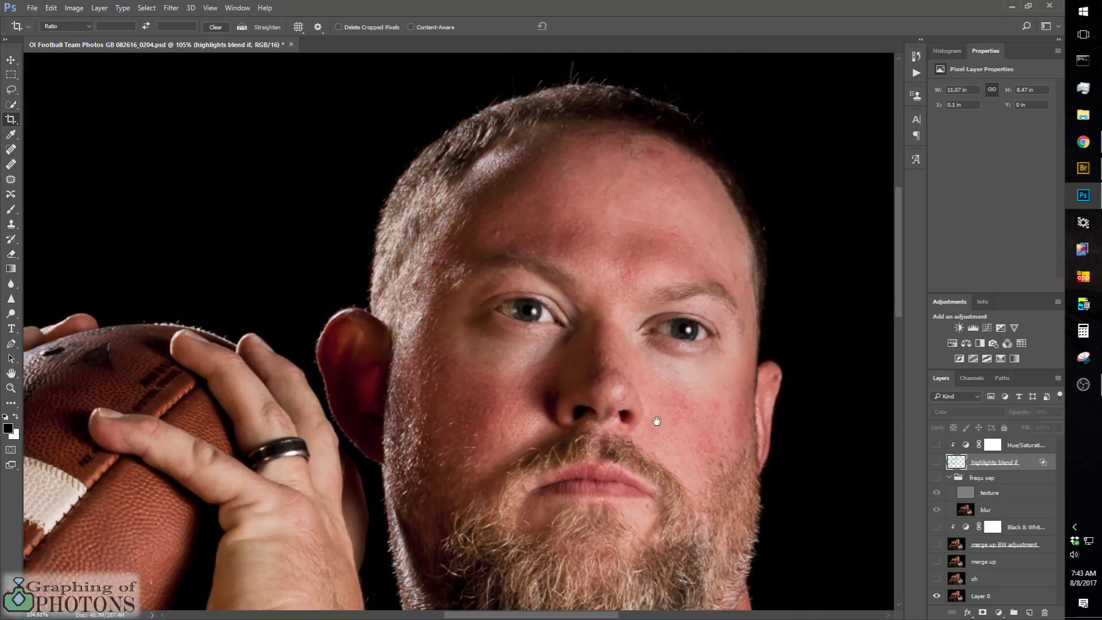
left_click_drag(658, 428, 669, 376)
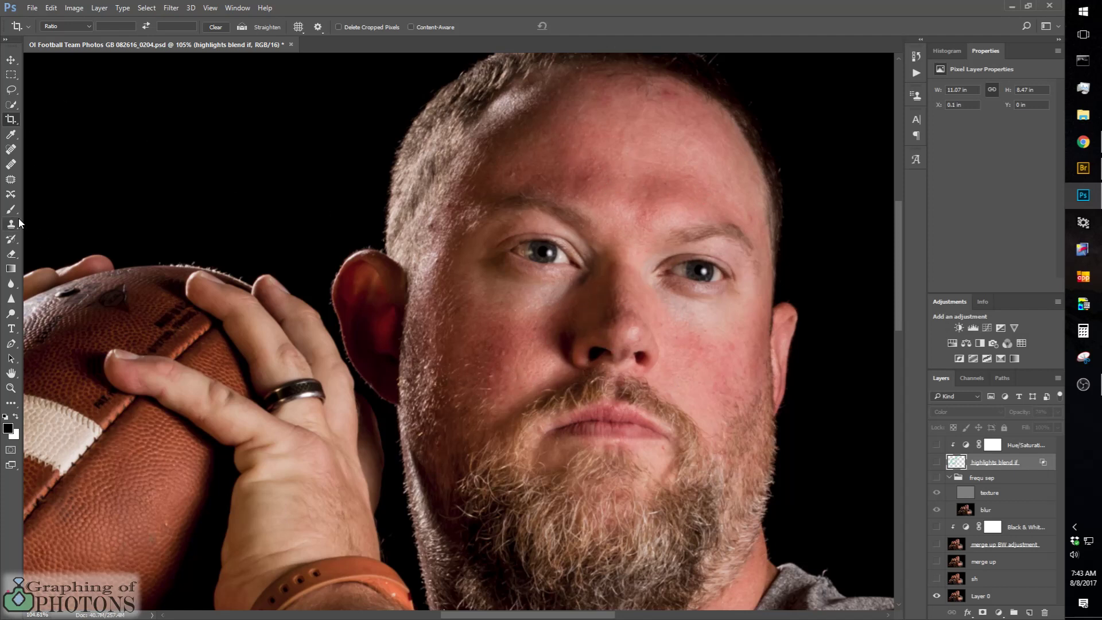
left_click(936, 598, "alt")
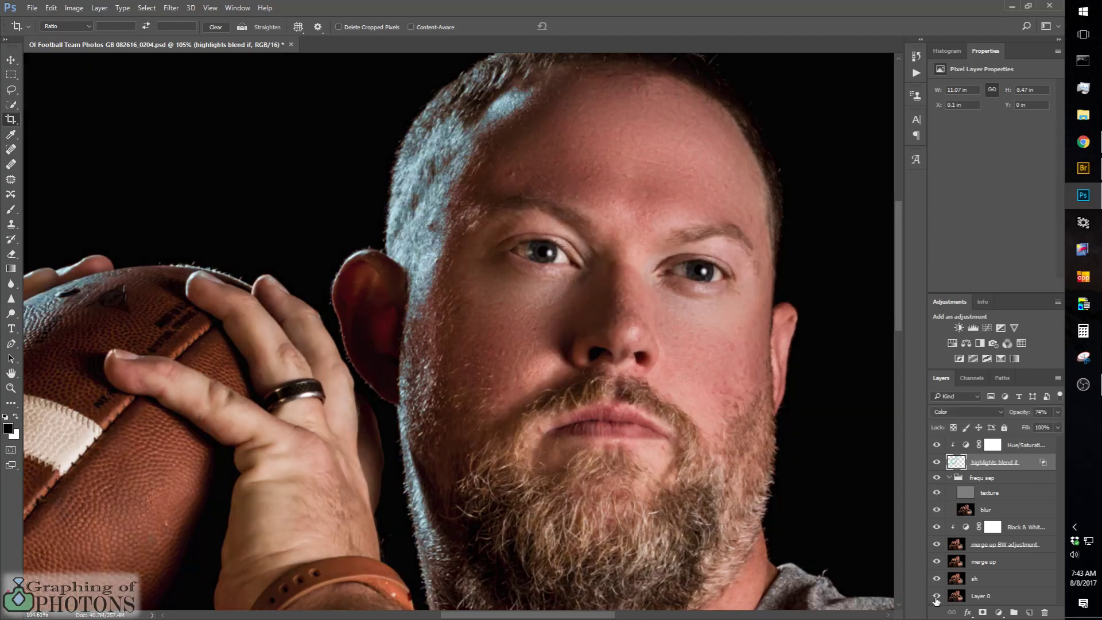
left_click(937, 598, "alt")
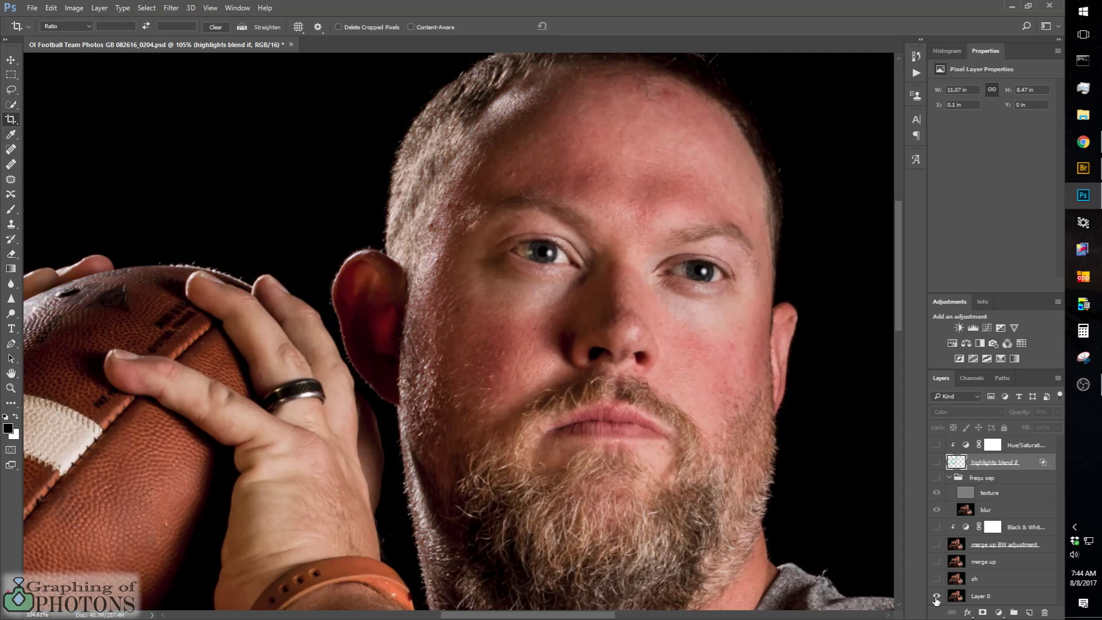
left_click(937, 597, "alt")
left_click(937, 597, "alt")
left_click(936, 597, "alt")
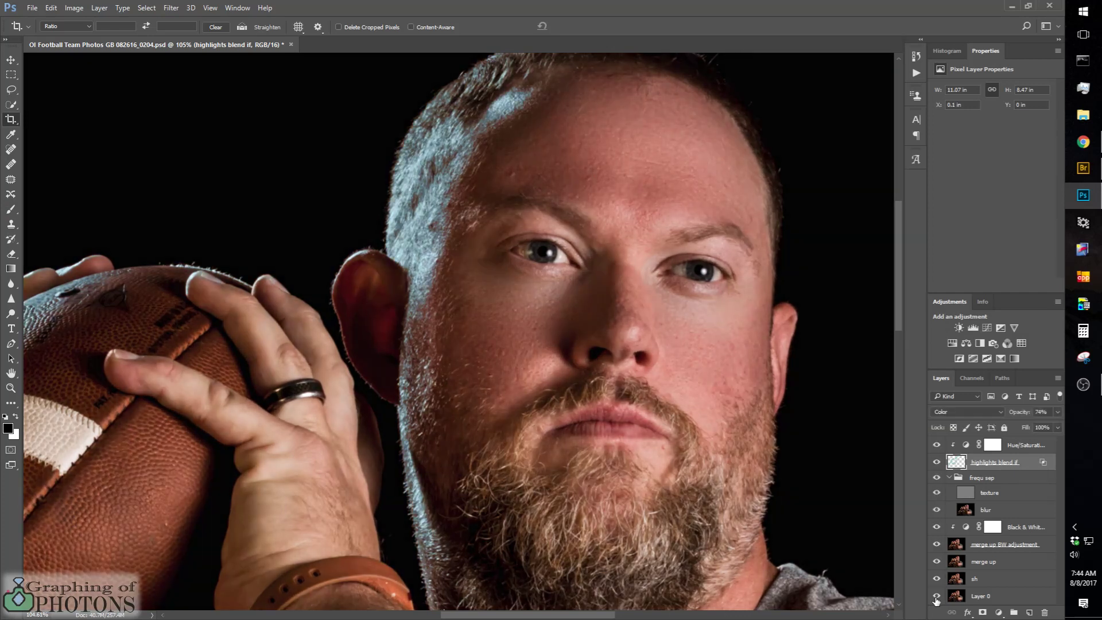
left_click(936, 598, "alt")
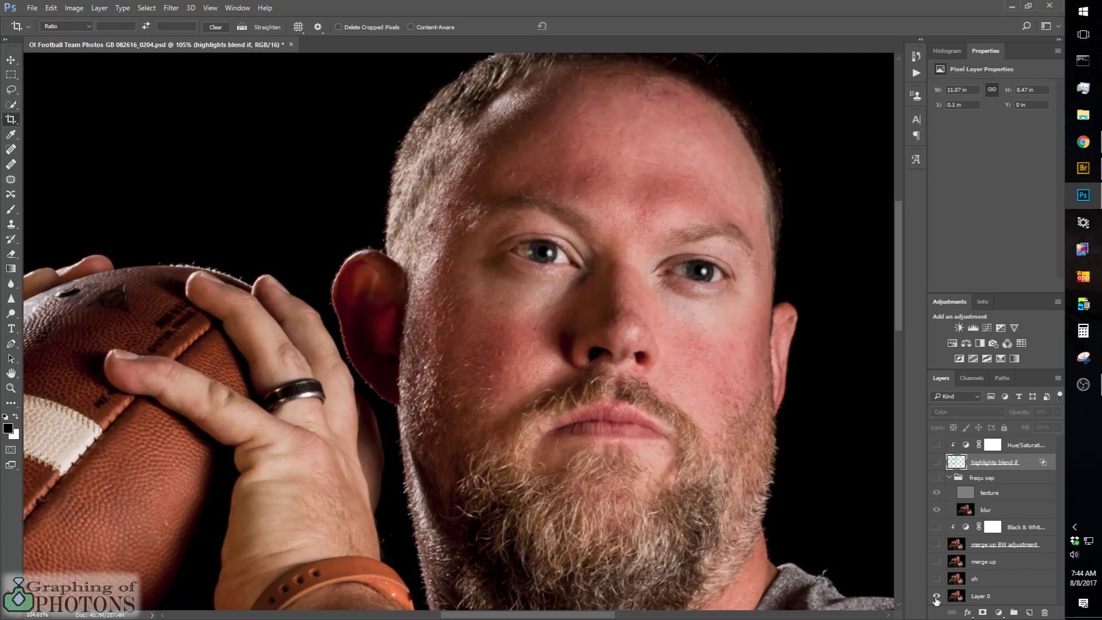
left_click(936, 597, "alt")
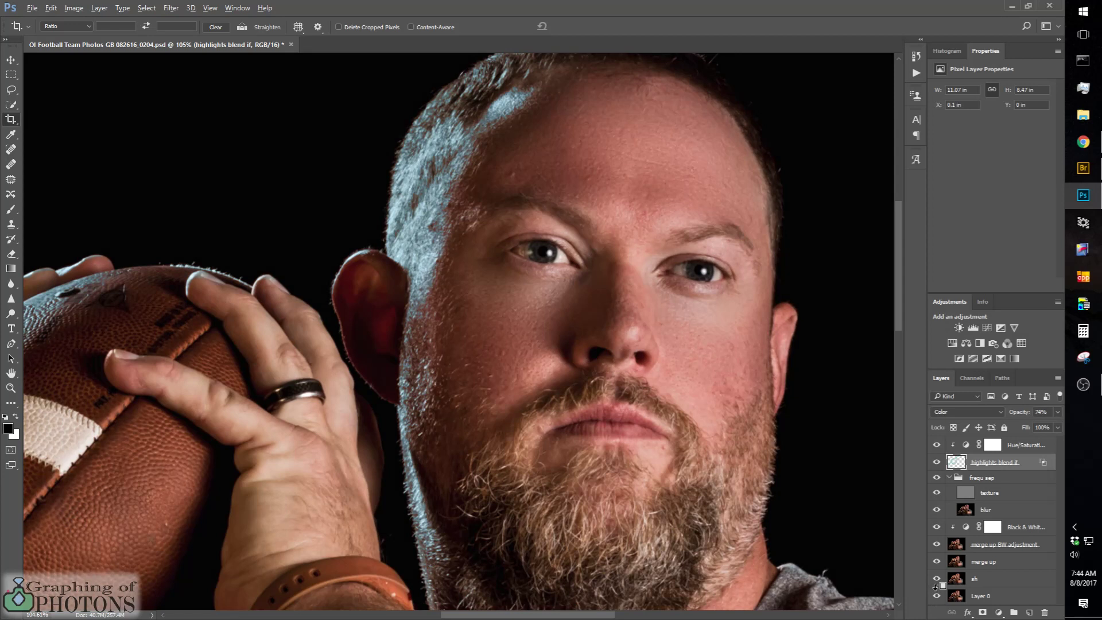
Step: Remove every layer above Layer 0, from sh up to the Hue/Saturation adjustment, leaving only the original photo
left_click(987, 581)
left_click(1020, 447, "shift")
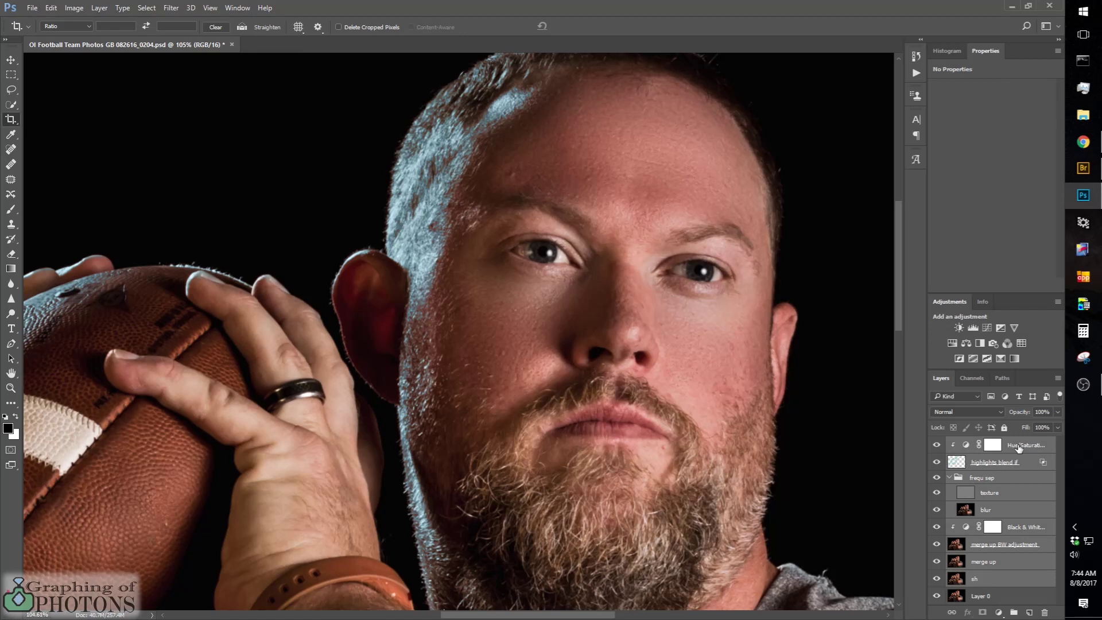
key("ctrl+e")
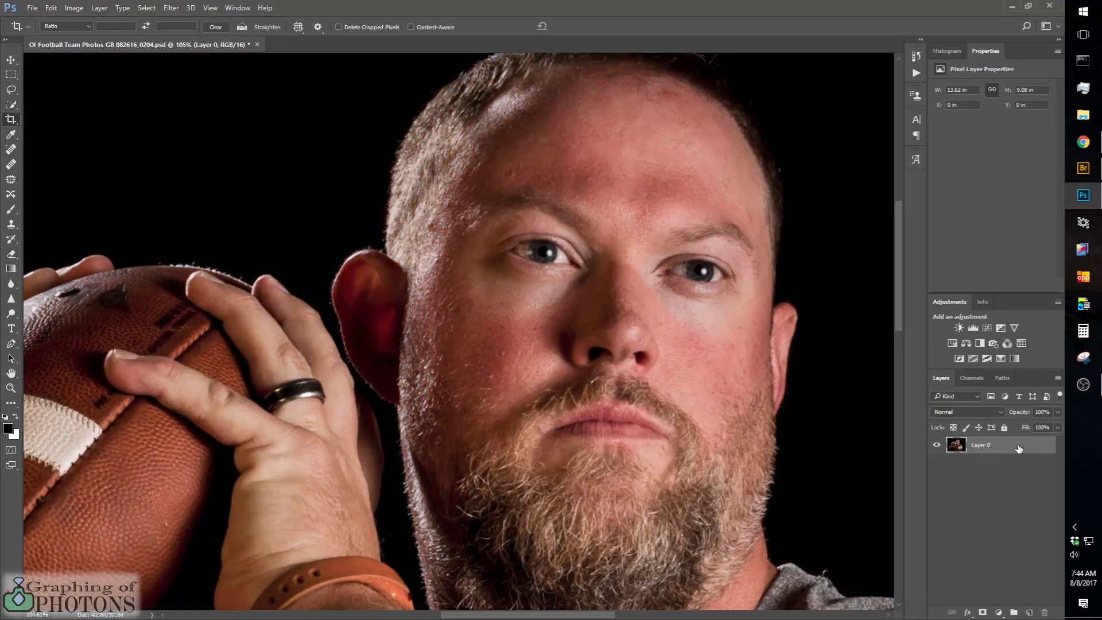
Step: Duplicate Layer 0 three times
scroll(602, 254, "down", 4)
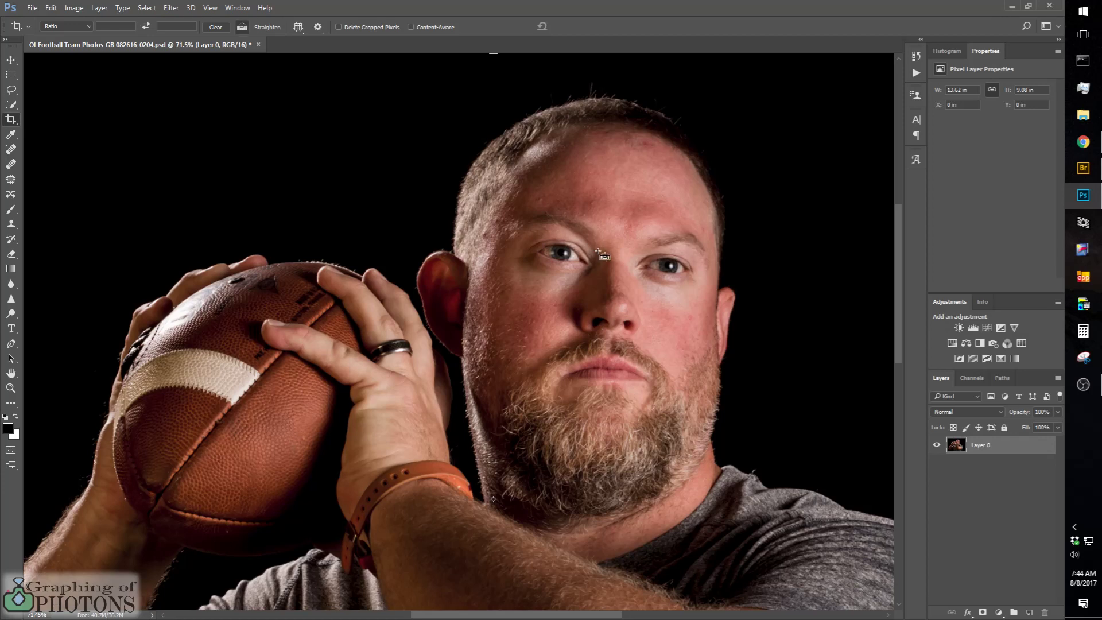
key("ctrl+j")
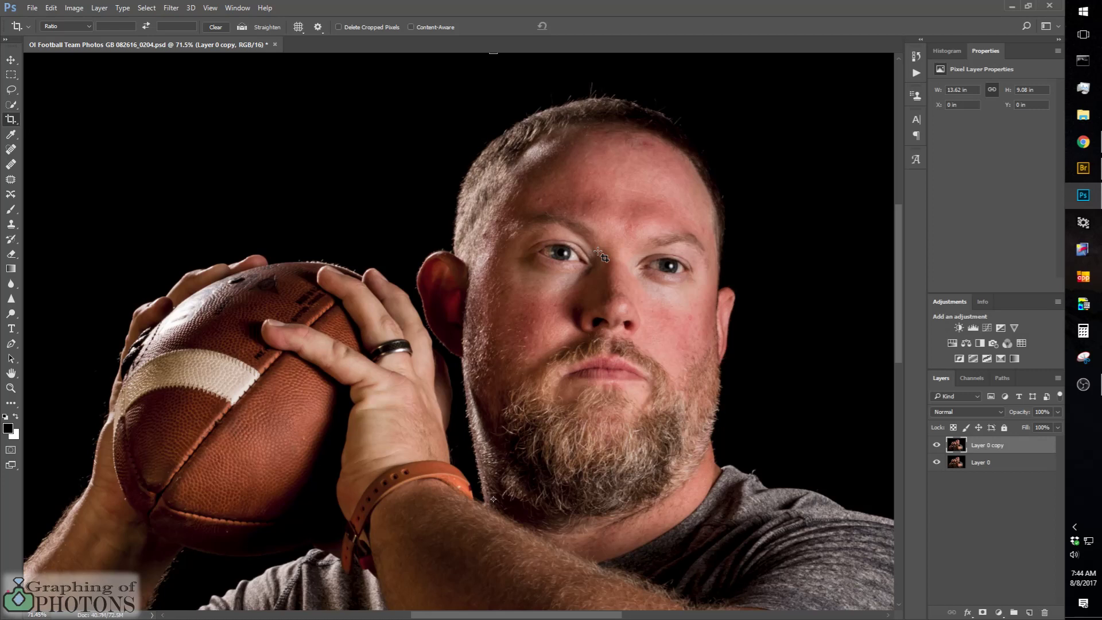
key("ctrl+j")
key("ctrl+j")
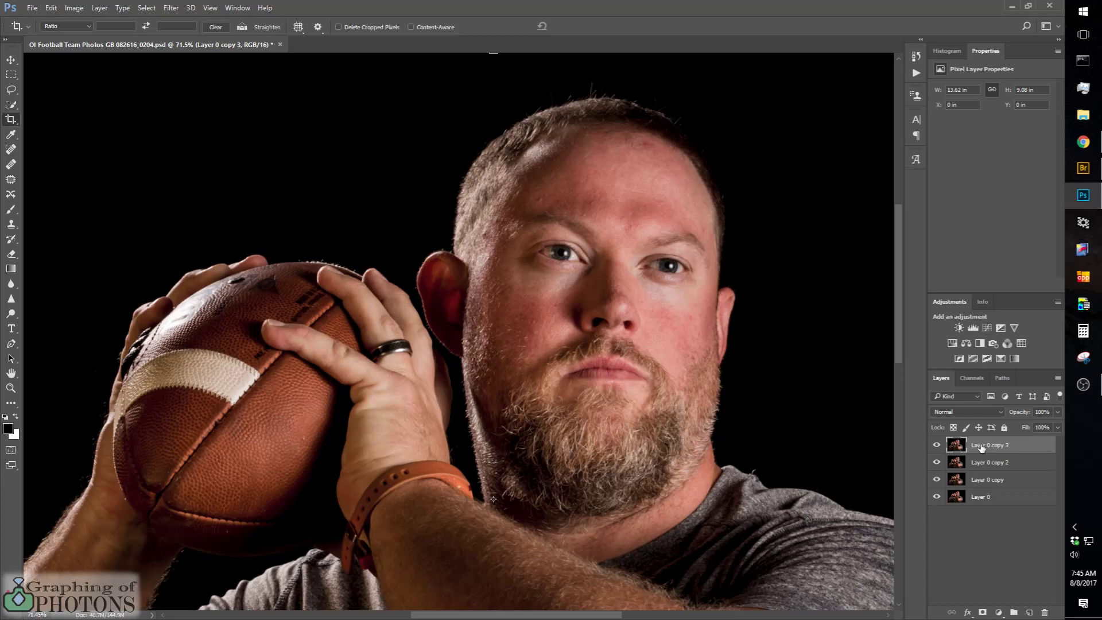
Step: Rename the topmost layer copy as texture and the copy directly beneath it as color
double_click(982, 446)
type("E")
key("Return")
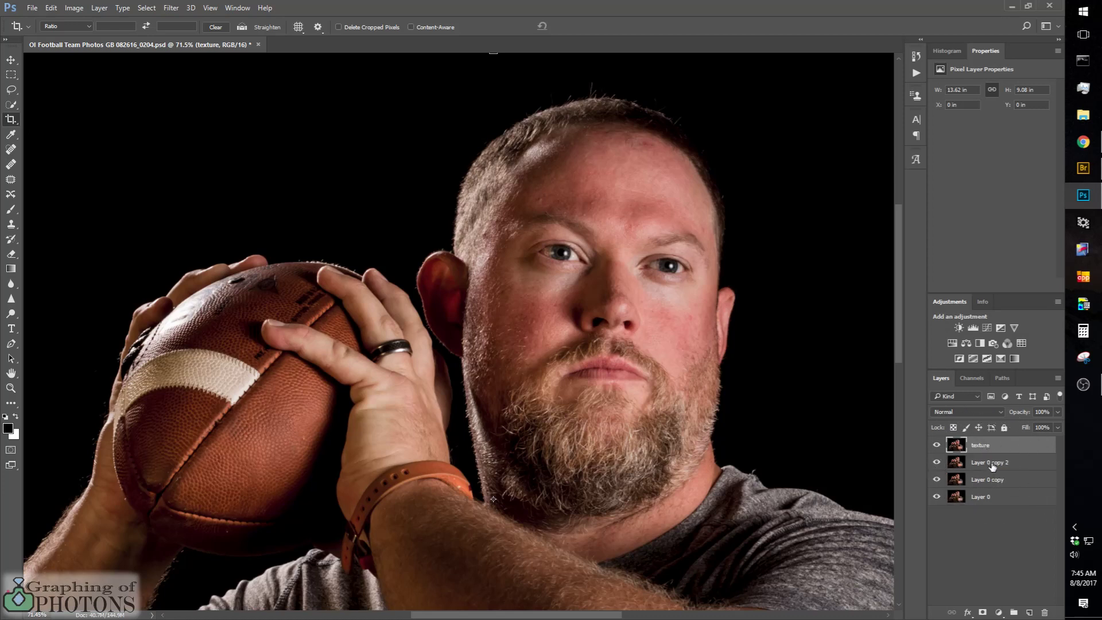
double_click(993, 462)
type("color")
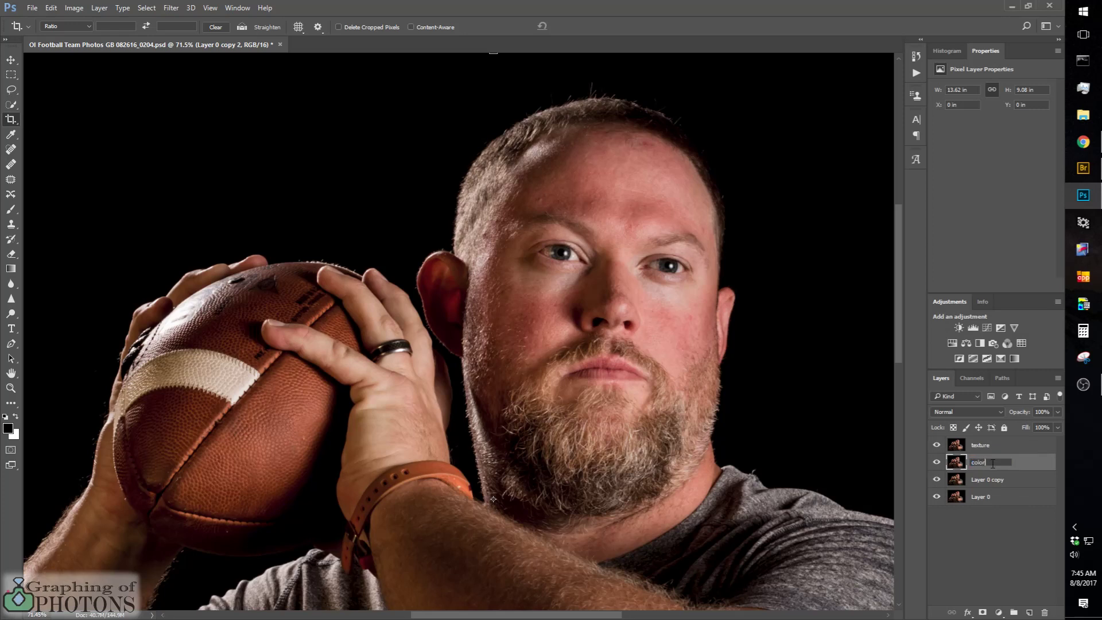
key("Return")
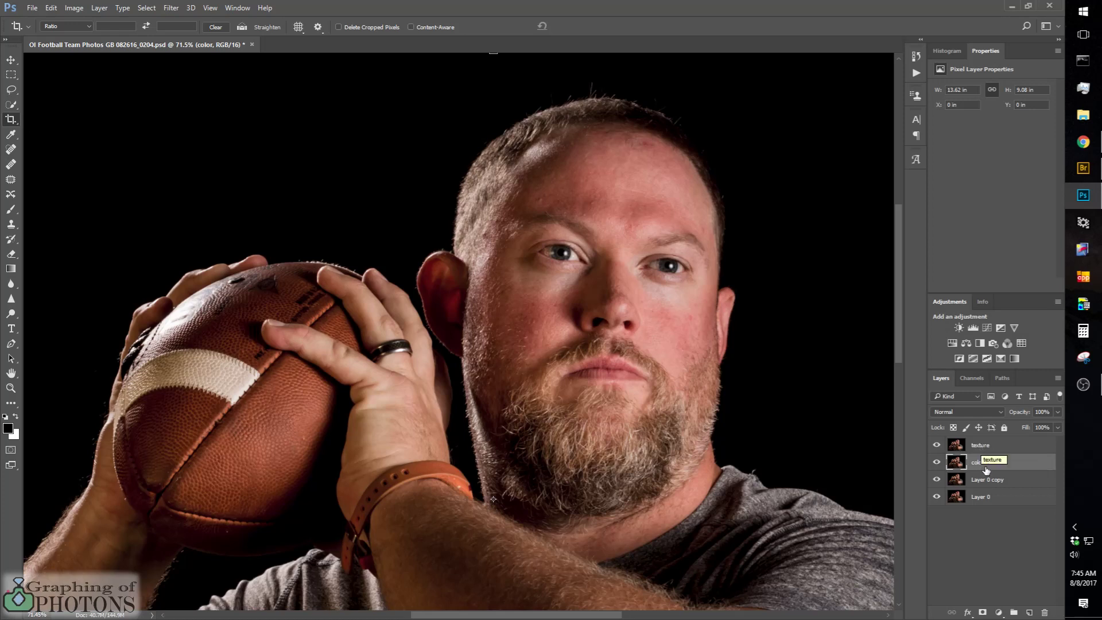
Step: Group the texture and color layers, name the group Feq Sep, and expand it to show both layers
left_click(1008, 448)
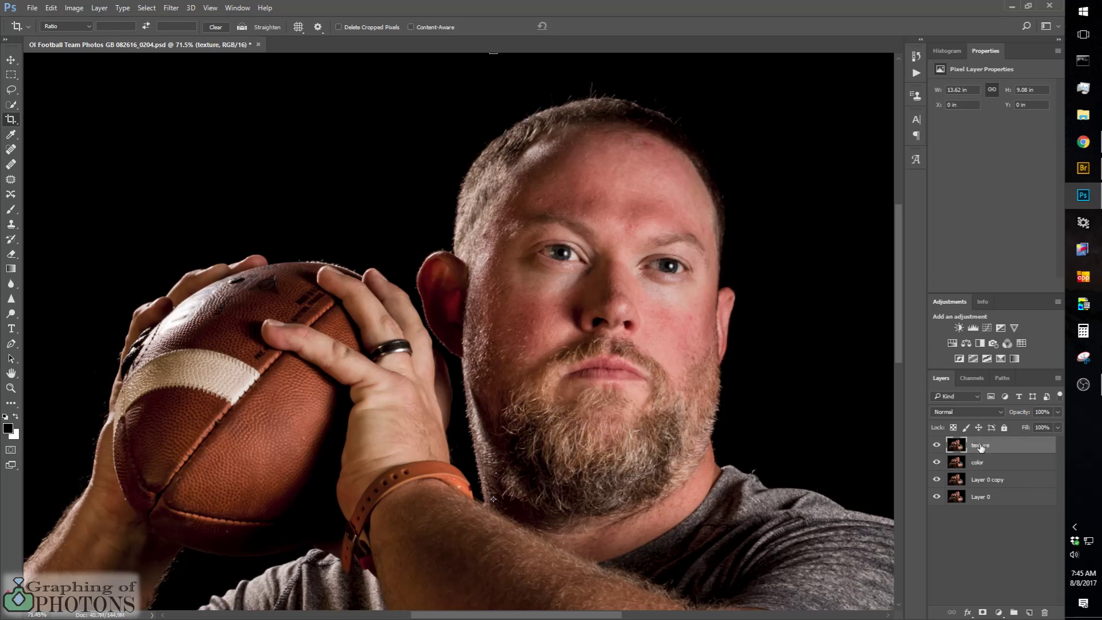
left_click(984, 465, "ctrl")
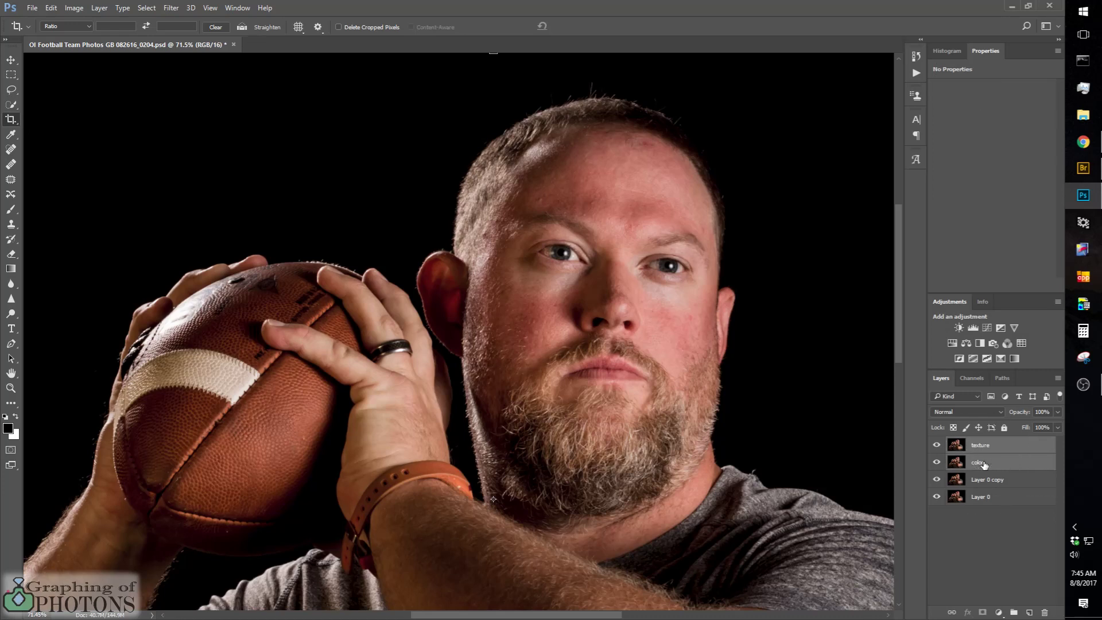
key("ctrl+g")
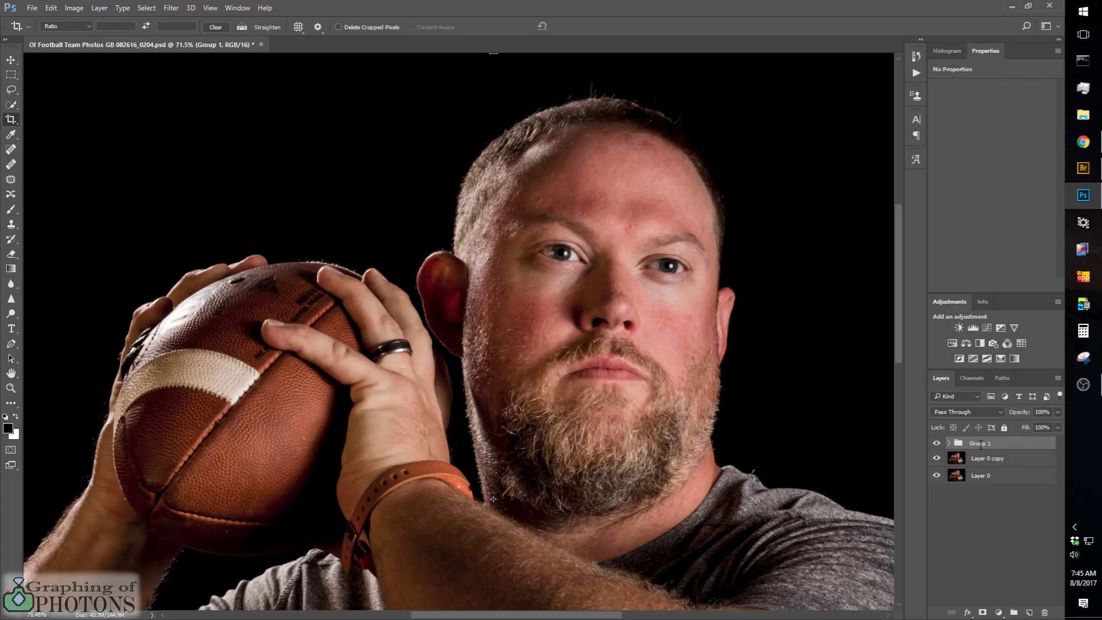
double_click(982, 443)
type("Freq Sep")
key("Return")
left_click(949, 444)
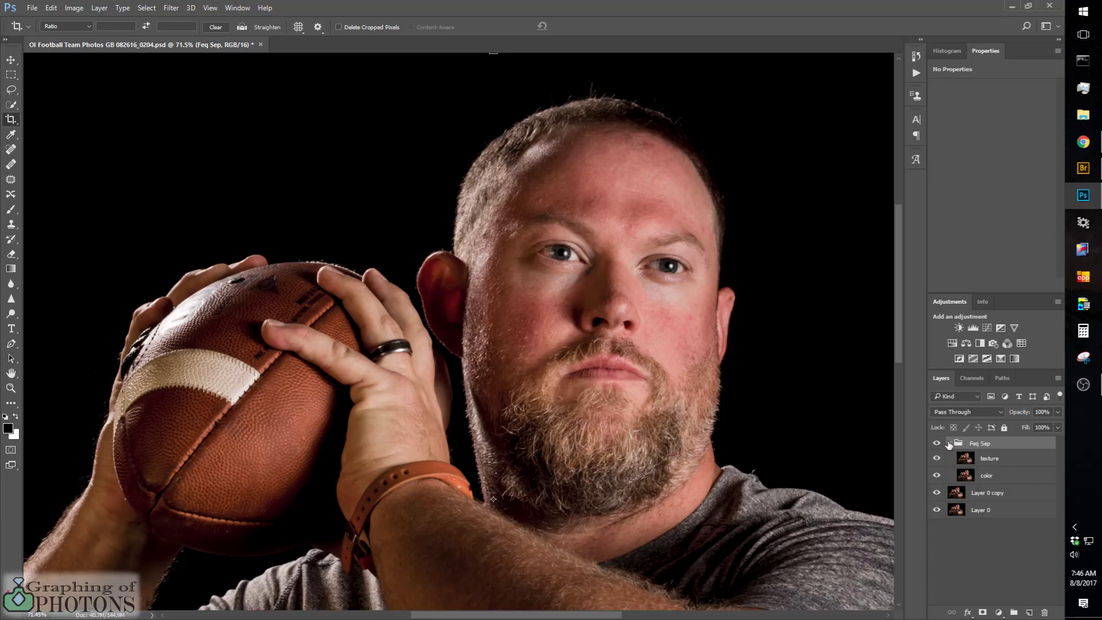
left_click(949, 444)
left_click(949, 444)
left_click(949, 444)
left_click(950, 444)
Step: Make the color layer active and hide the texture layer above it
left_click(988, 478)
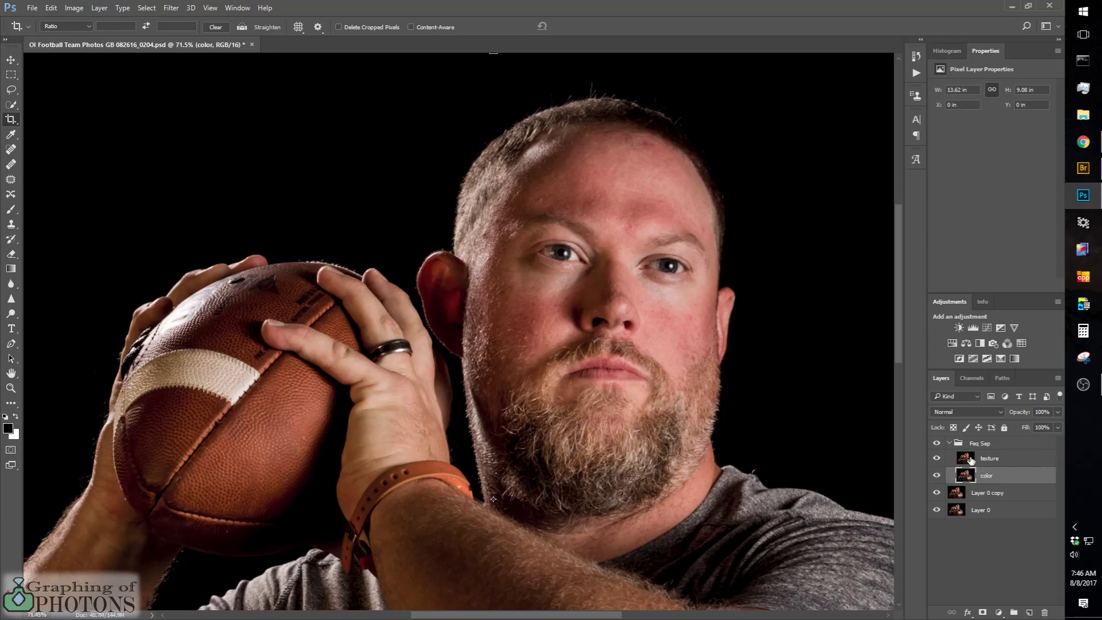
left_click(937, 460)
scroll(638, 279, "up", 2)
scroll(634, 277, "up", 1)
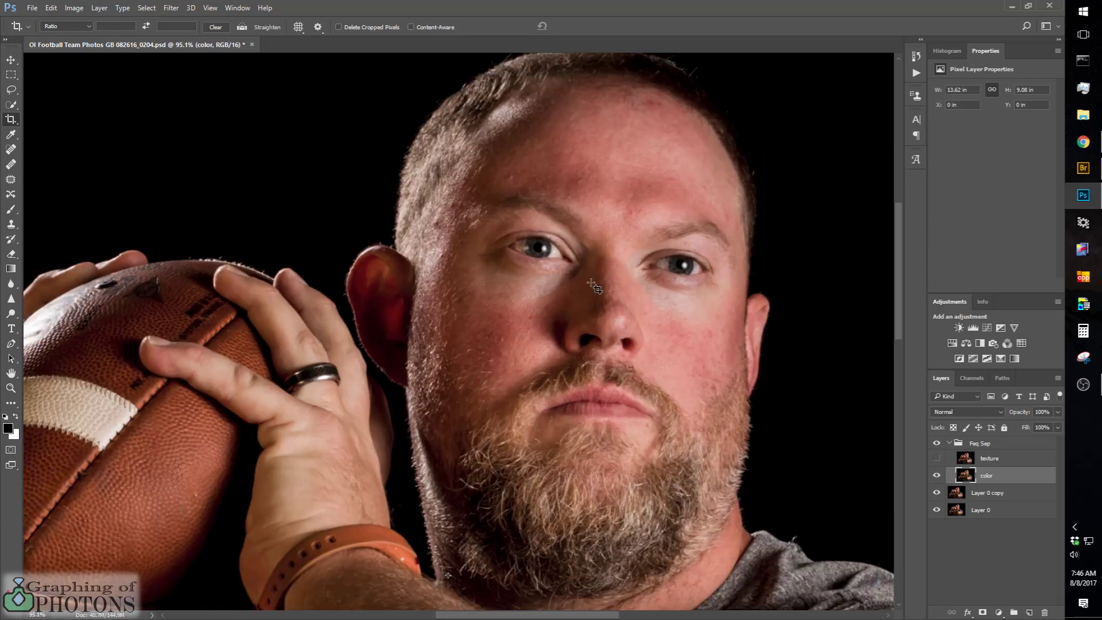
scroll(570, 232, "up", 1)
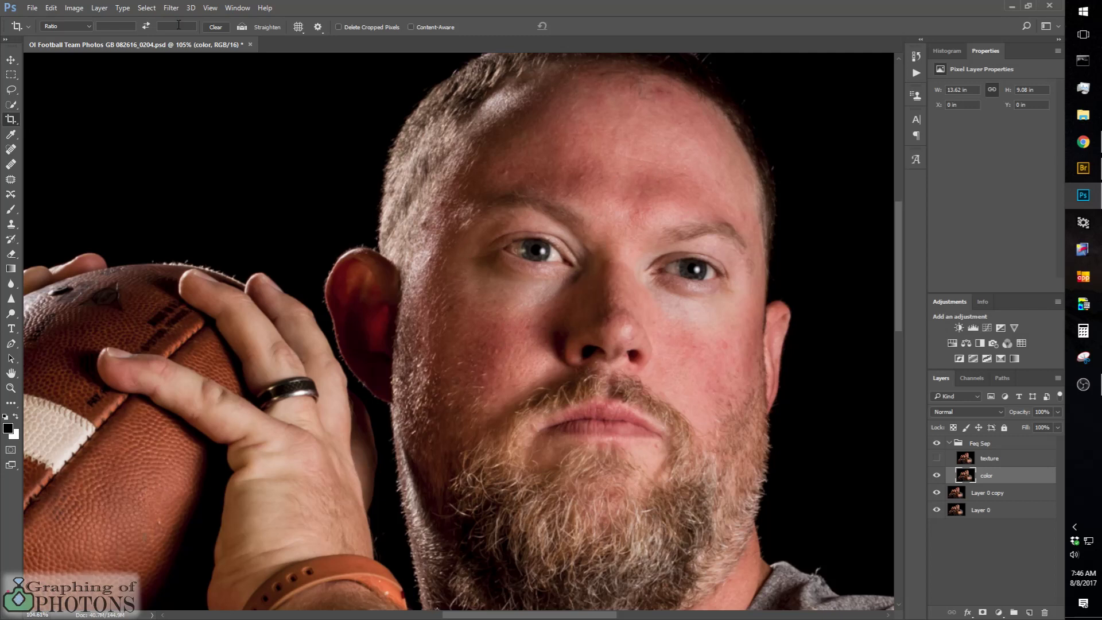
Step: Start a Gaussian Blur on the color layer and lower its radius to 0.1 pixels
left_click(168, 10)
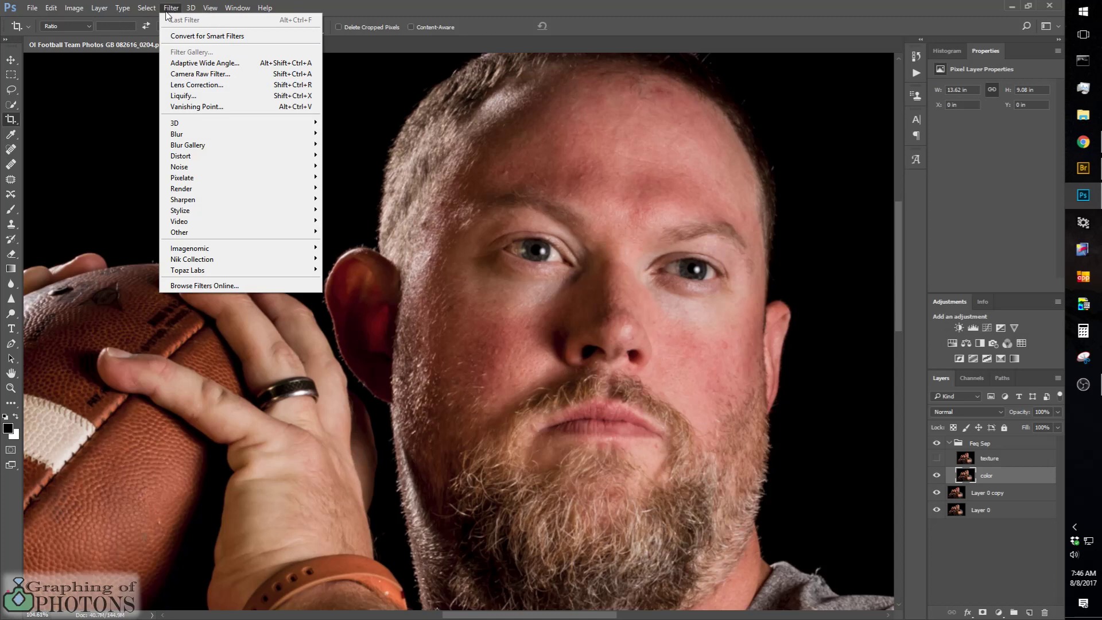
left_click(196, 137)
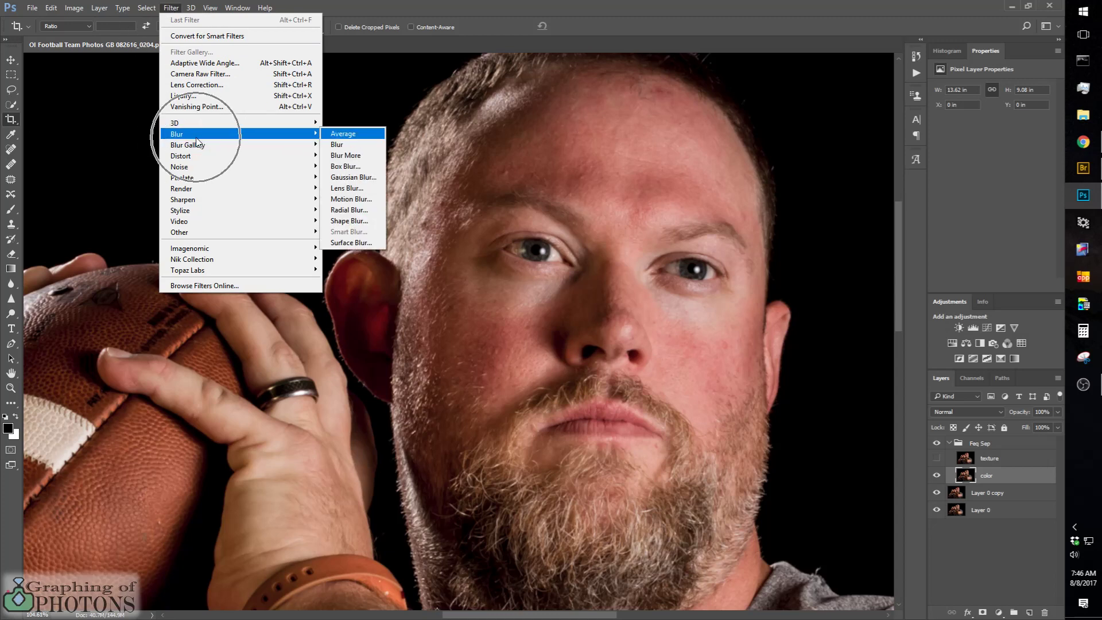
left_click(353, 178)
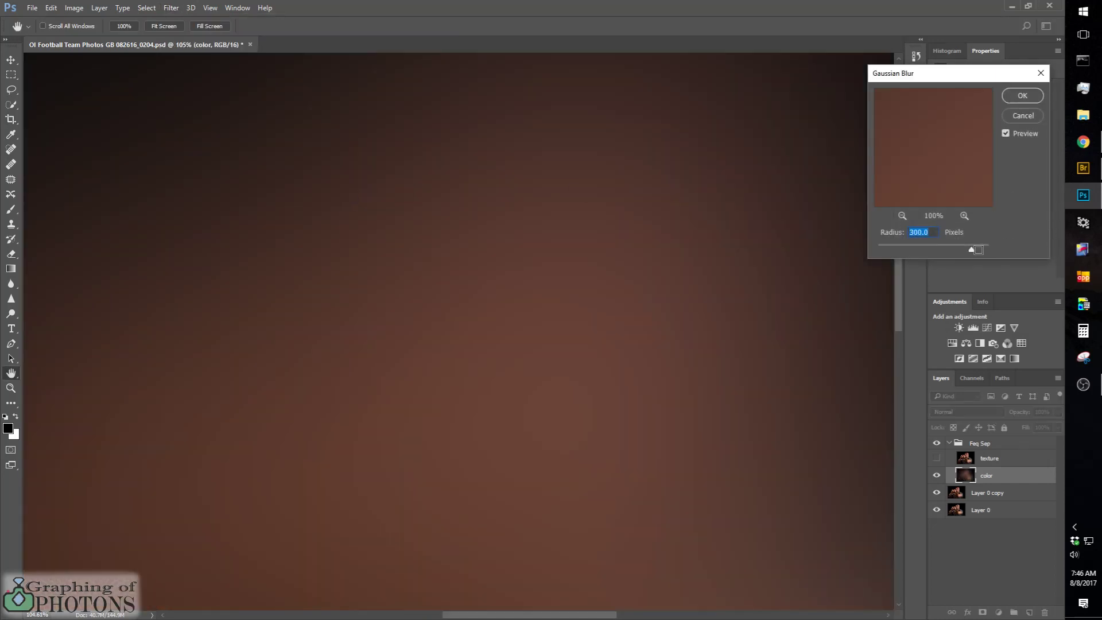
left_click_drag(973, 250, 845, 250)
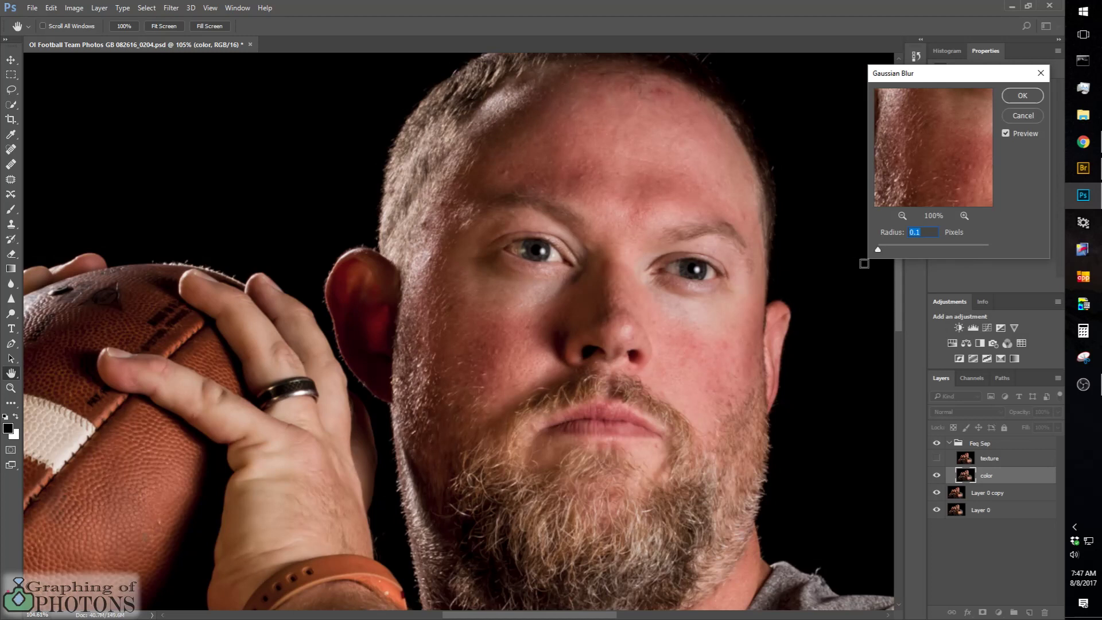
Step: Centre the Gaussian Blur preview on the man's eye at 100% and move the dialog clear of the layer controls
left_click(544, 269)
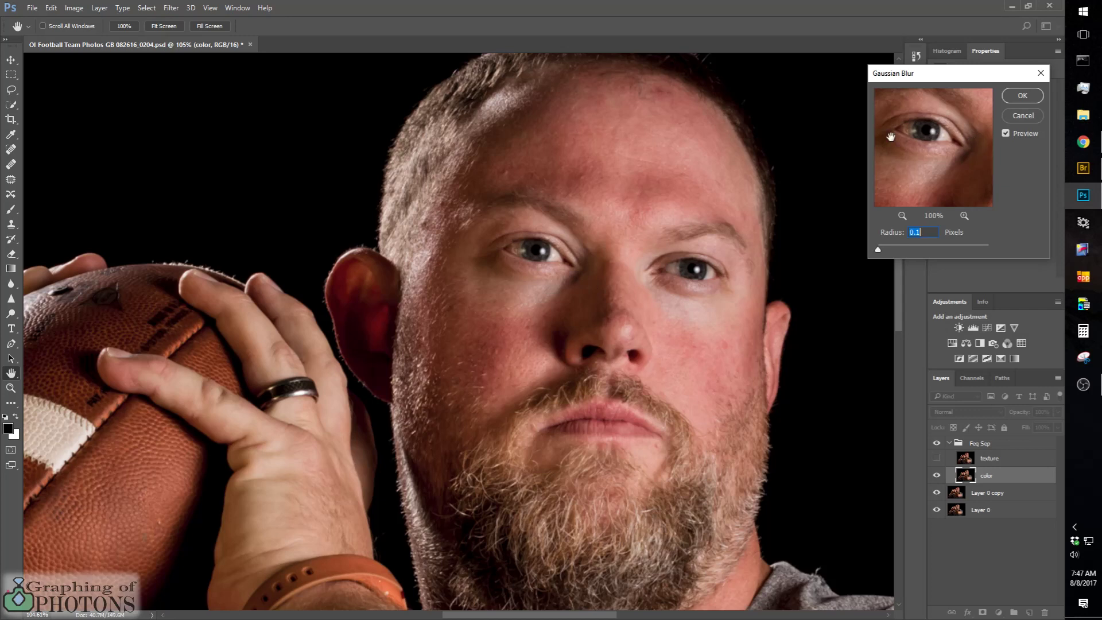
left_click(527, 256)
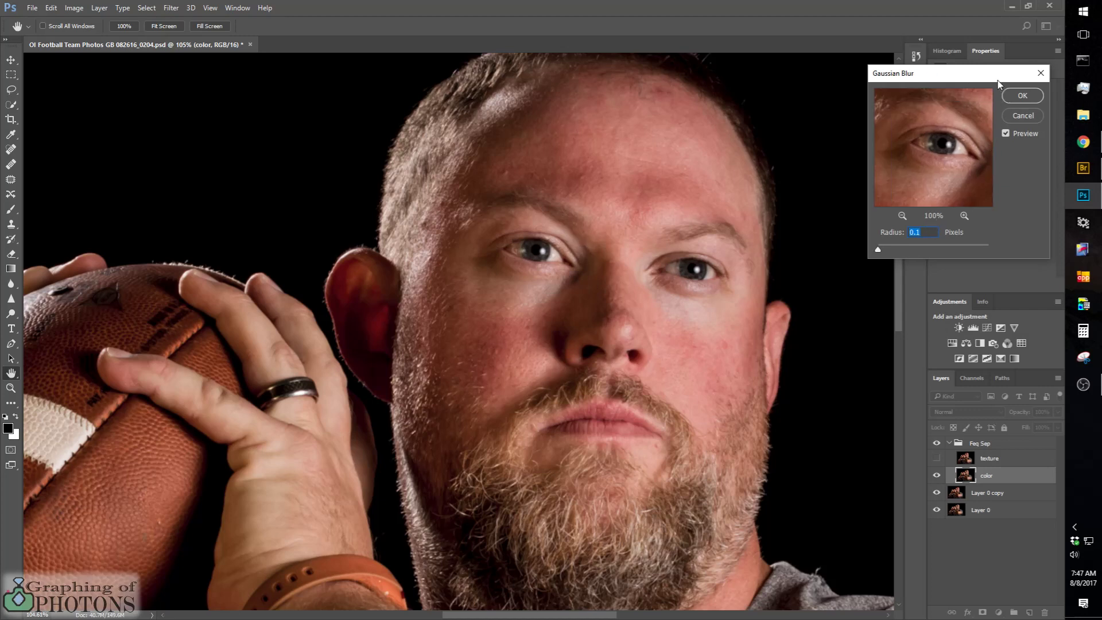
left_click_drag(997, 81, 935, 67)
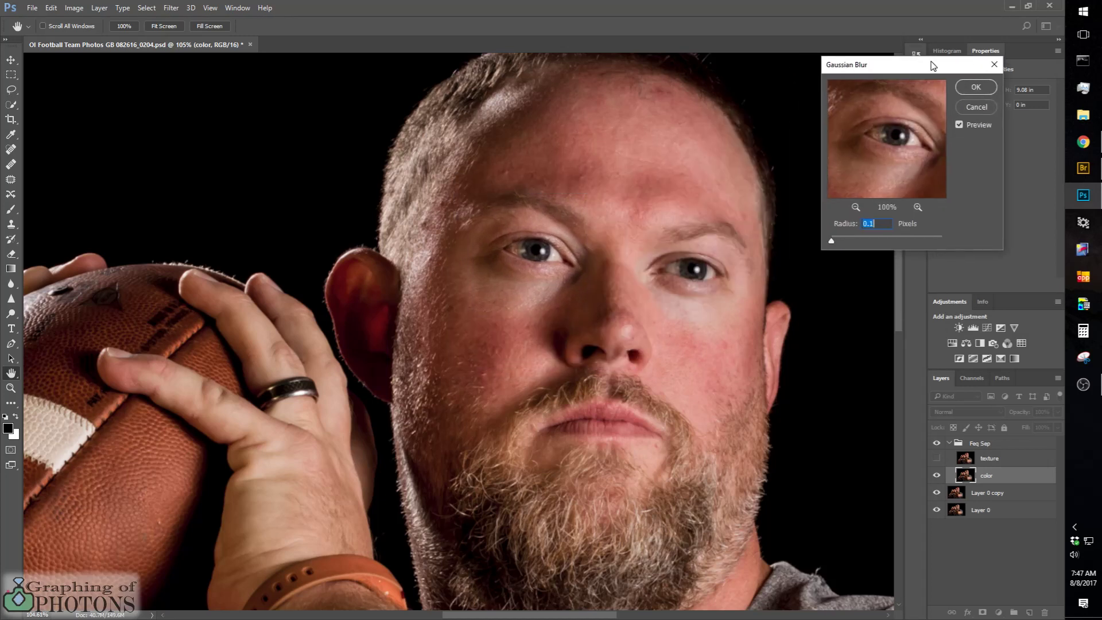
left_click(918, 207)
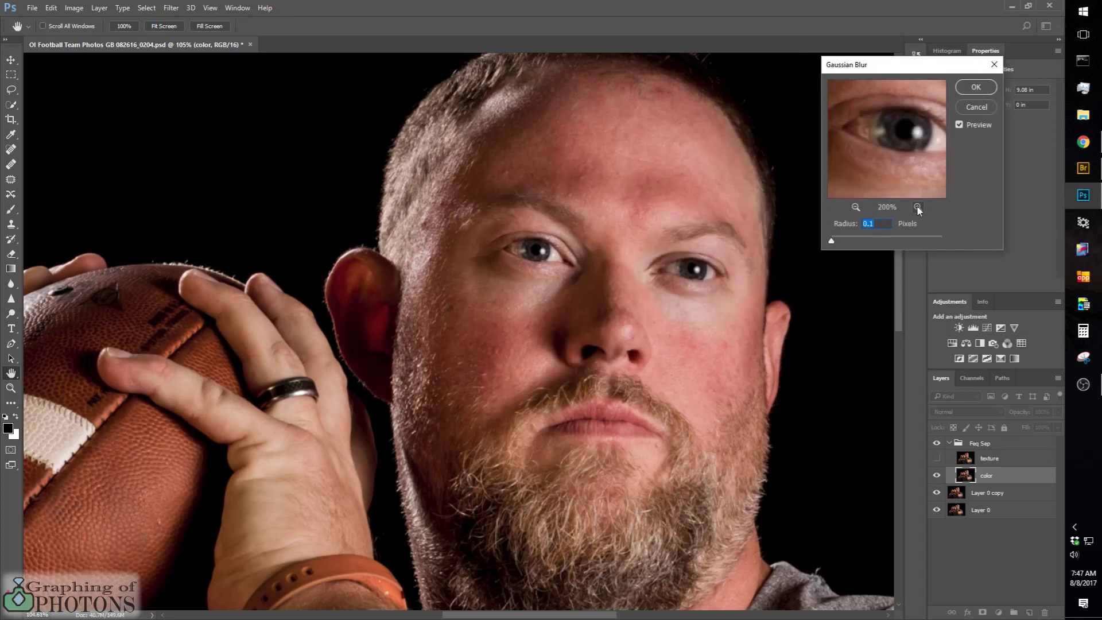
left_click(856, 207)
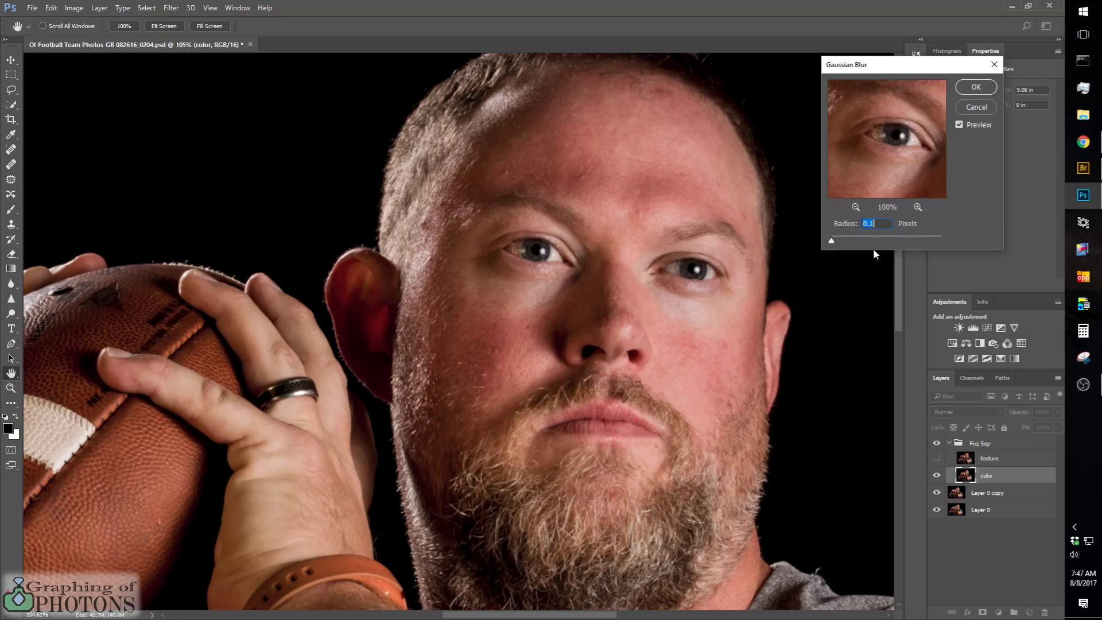
Step: Raise the Gaussian Blur radius gradually to slightly above 4.7 pixels, smoothing out the skin texture, and apply it to the color layer
left_click_drag(835, 244, 842, 243)
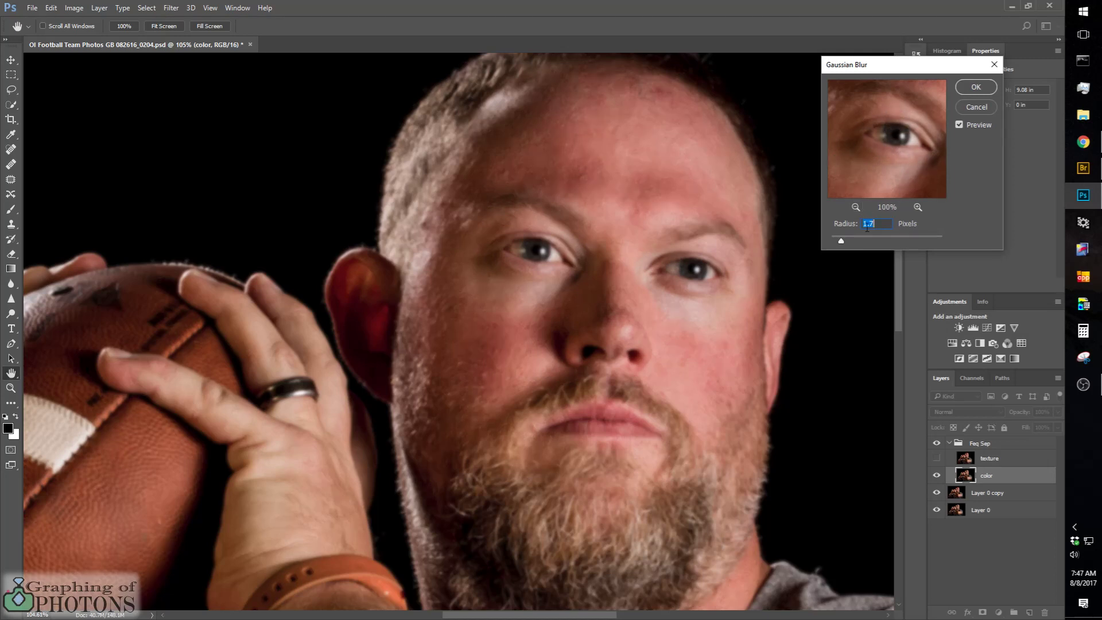
mouse_move(841, 243)
left_mouse_down()
mouse_move(865, 244)
mouse_move(852, 241)
left_mouse_up()
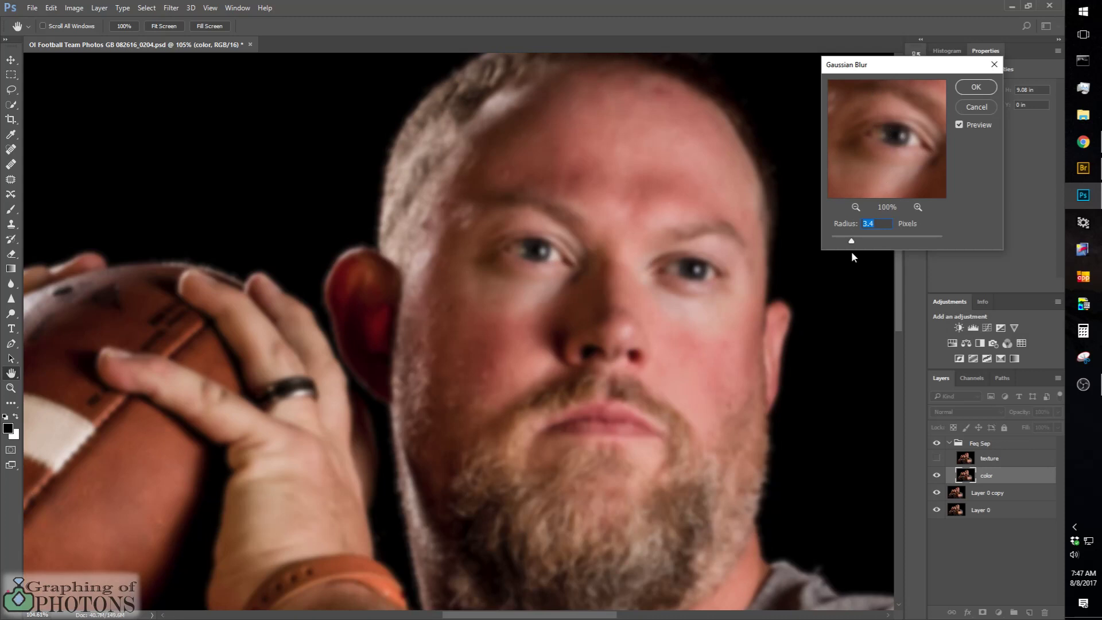
left_click_drag(851, 242, 860, 241)
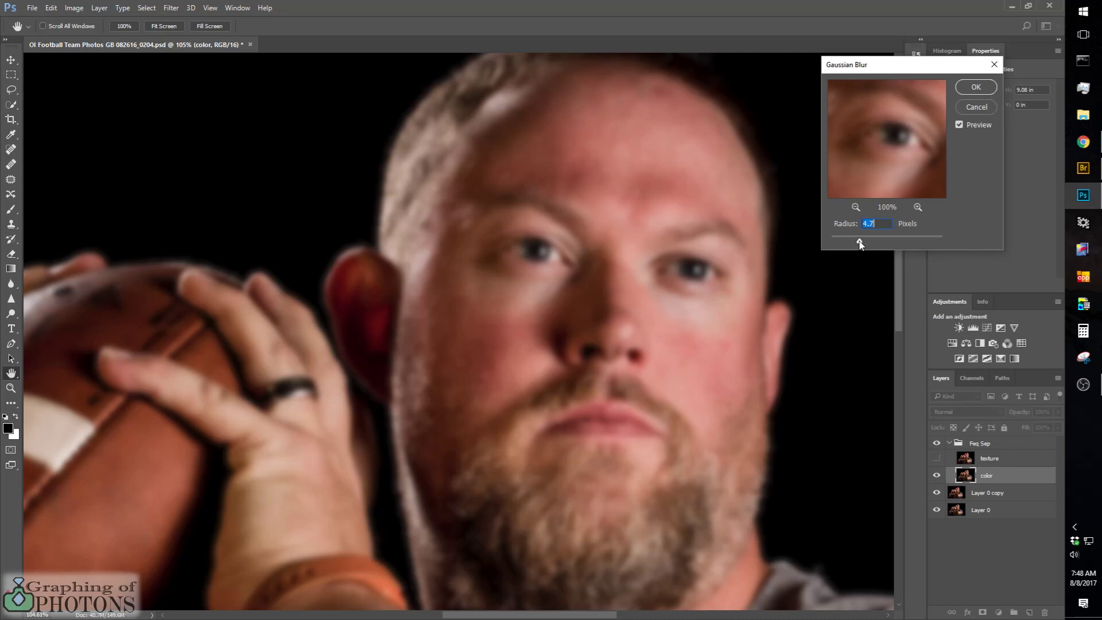
left_click_drag(860, 243, 865, 244)
left_click(987, 87)
key("c")
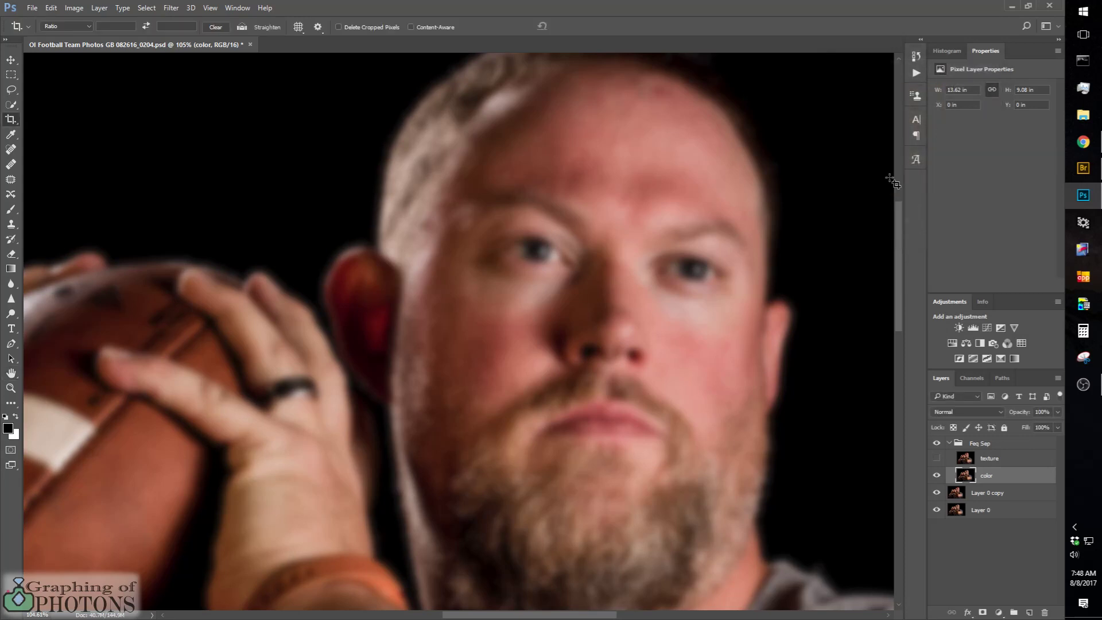
Step: Show the texture layer again, compare it with the blurred color layer, and make the texture layer active
left_click(937, 459)
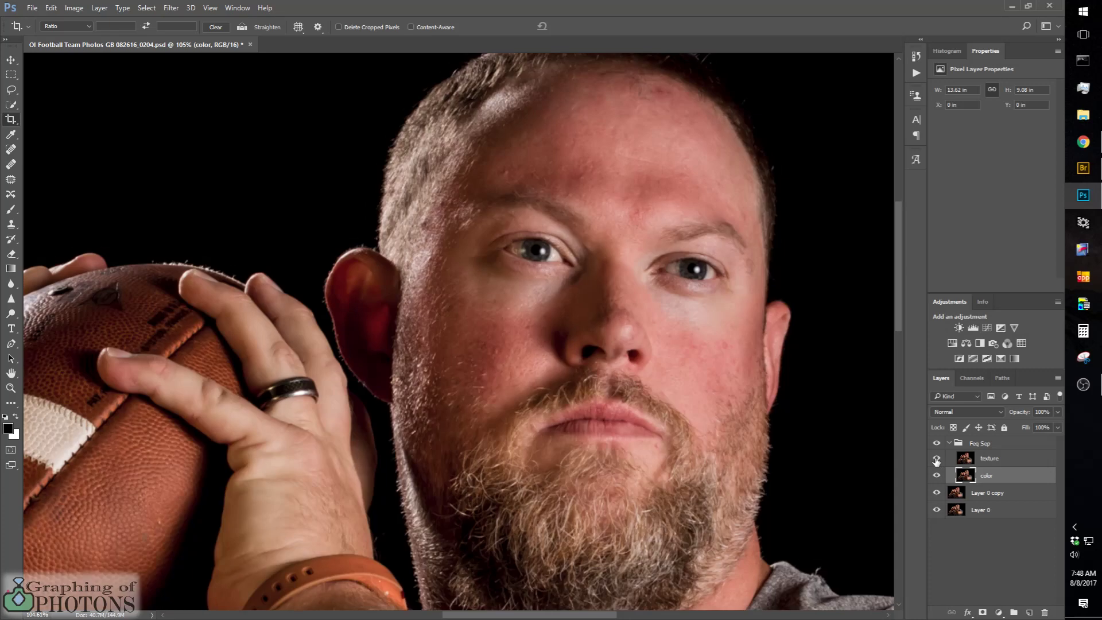
left_click(937, 460)
left_click(937, 459)
left_click(993, 460)
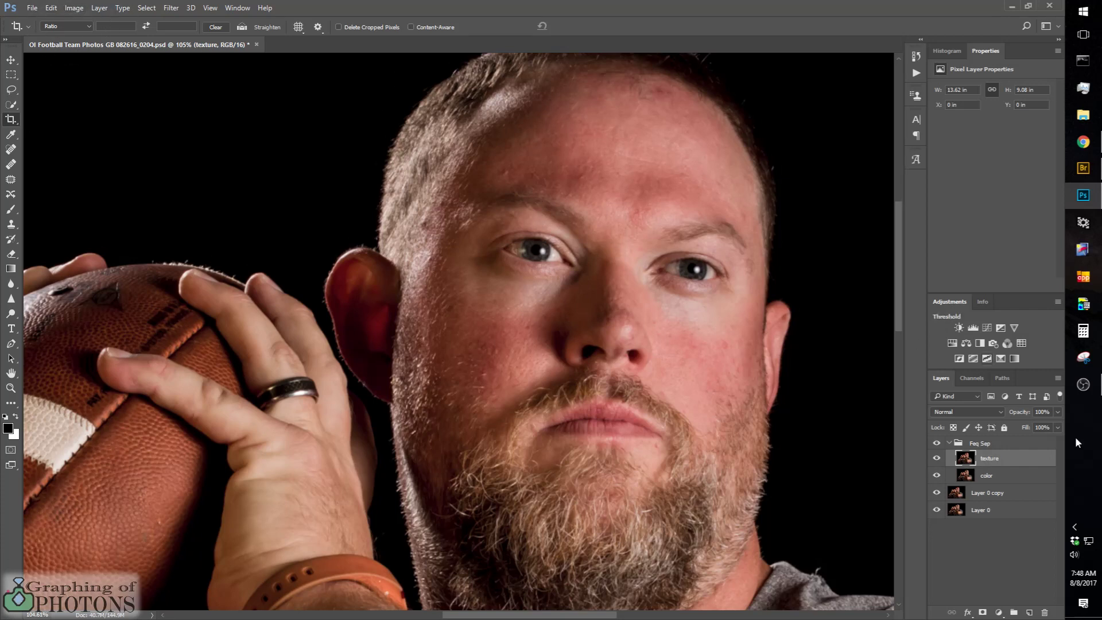
left_click(1013, 463)
Step: Start Apply Image on the texture layer and choose the color layer as its source layer
left_click(74, 8)
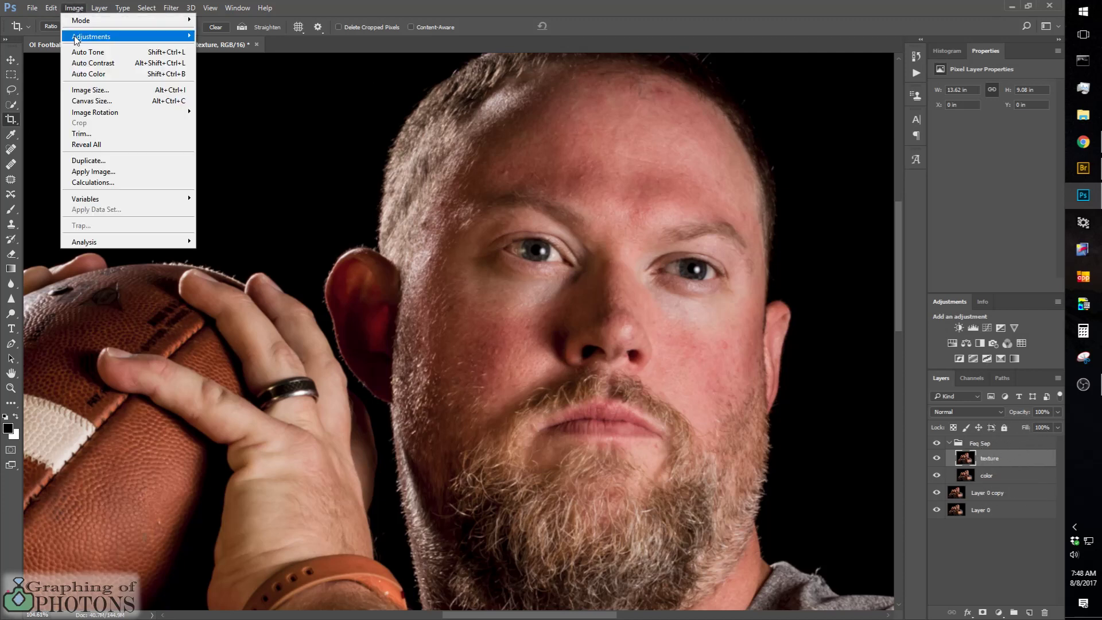
left_click(94, 172)
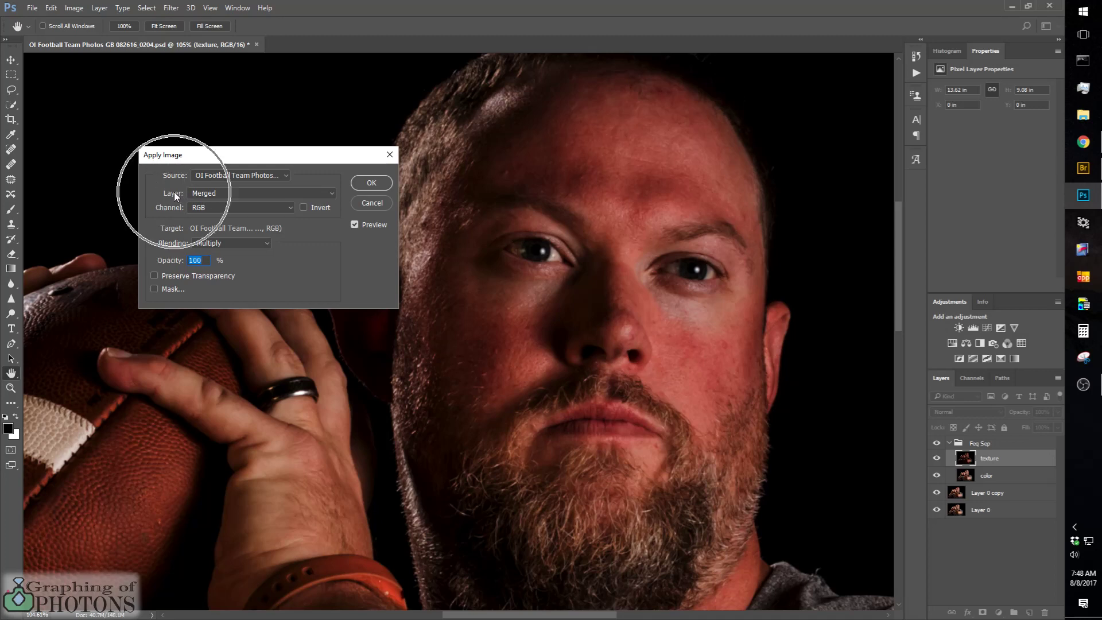
left_click(333, 193)
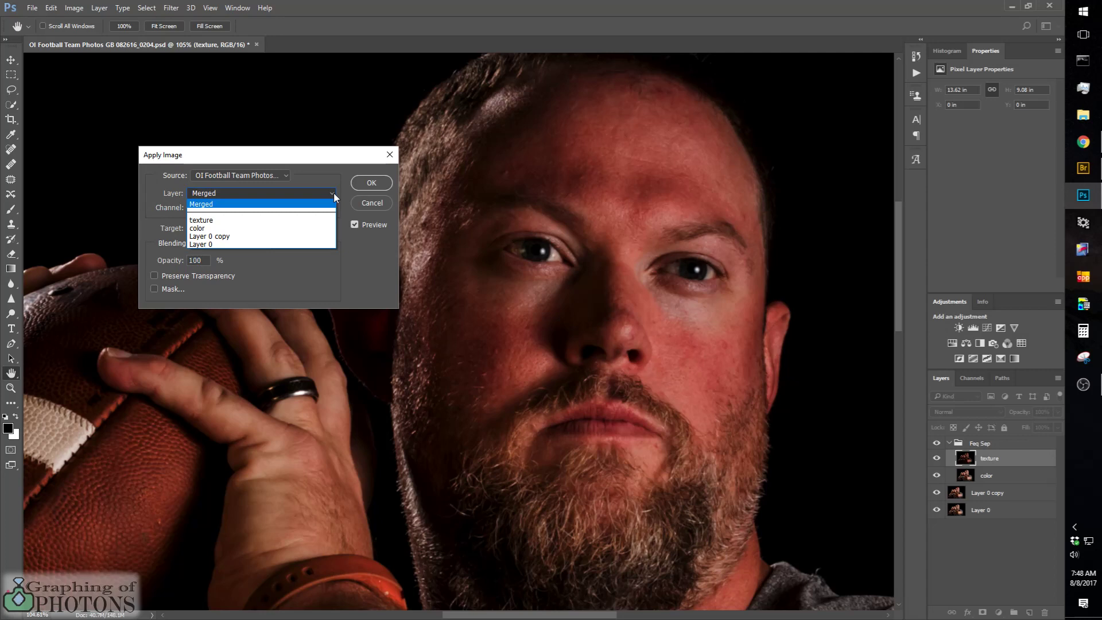
left_click(198, 220)
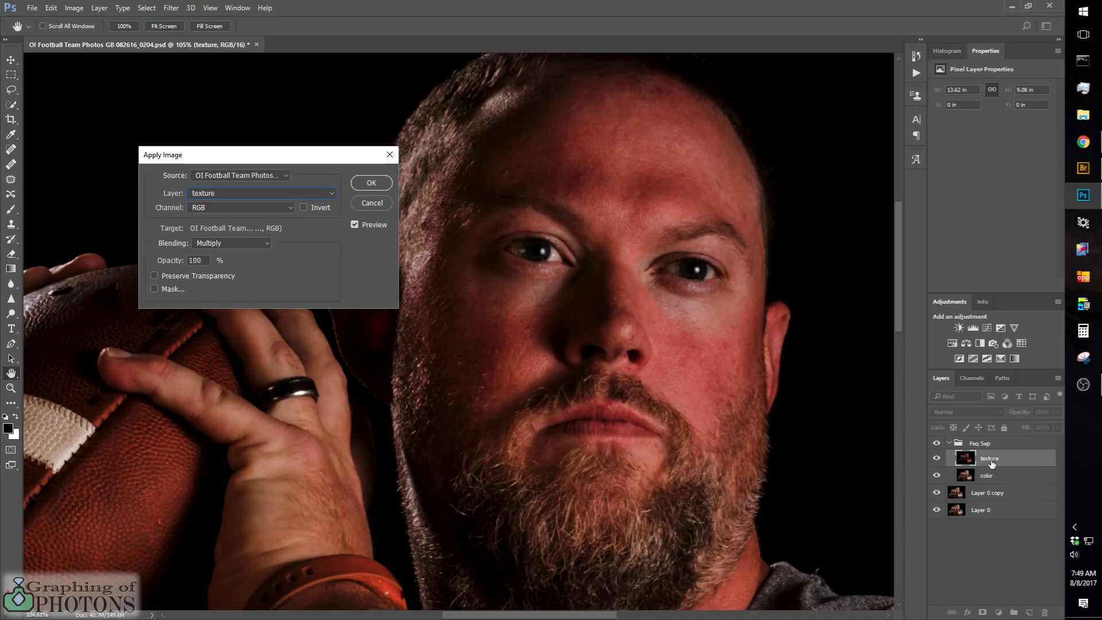
left_click(333, 194)
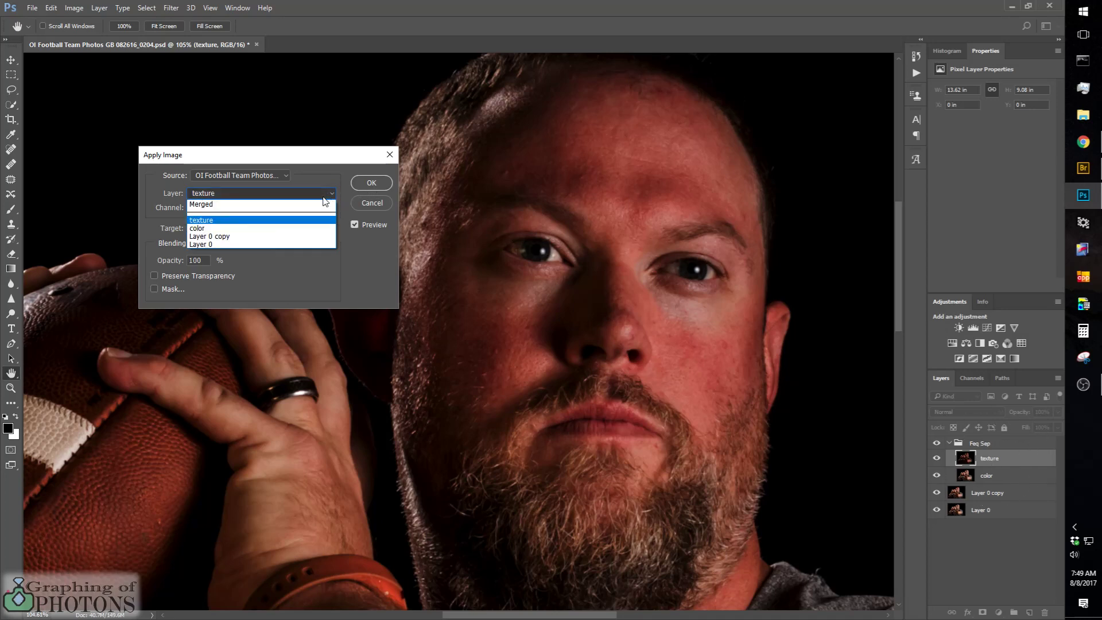
left_click(196, 230)
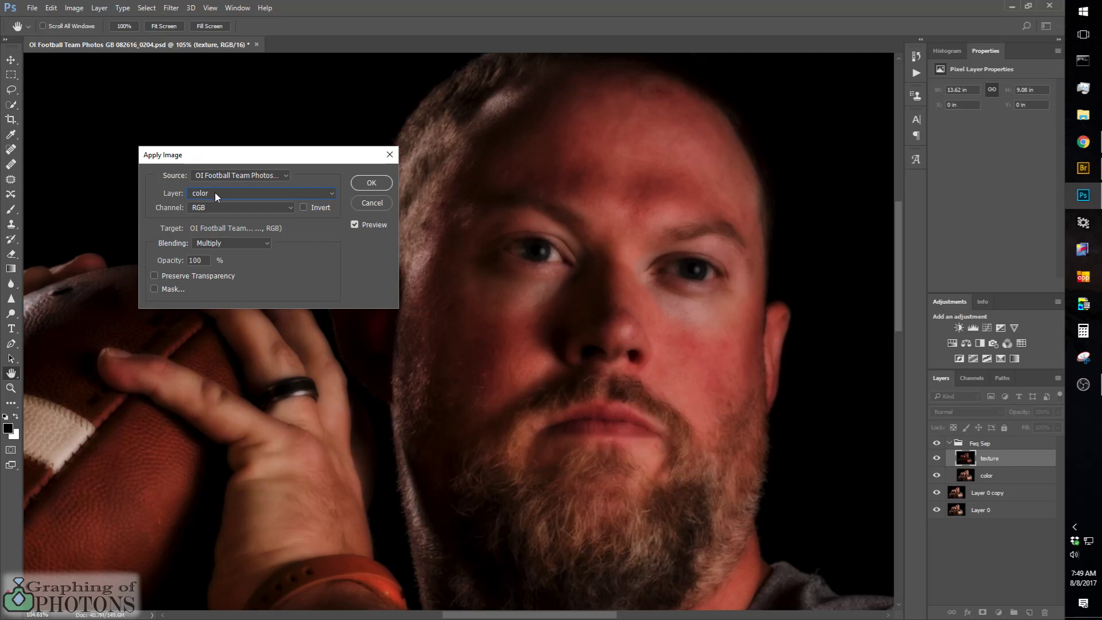
Step: Apply the image with Subtract blending, 100% opacity, scale 2 and offset 128
left_click(266, 243)
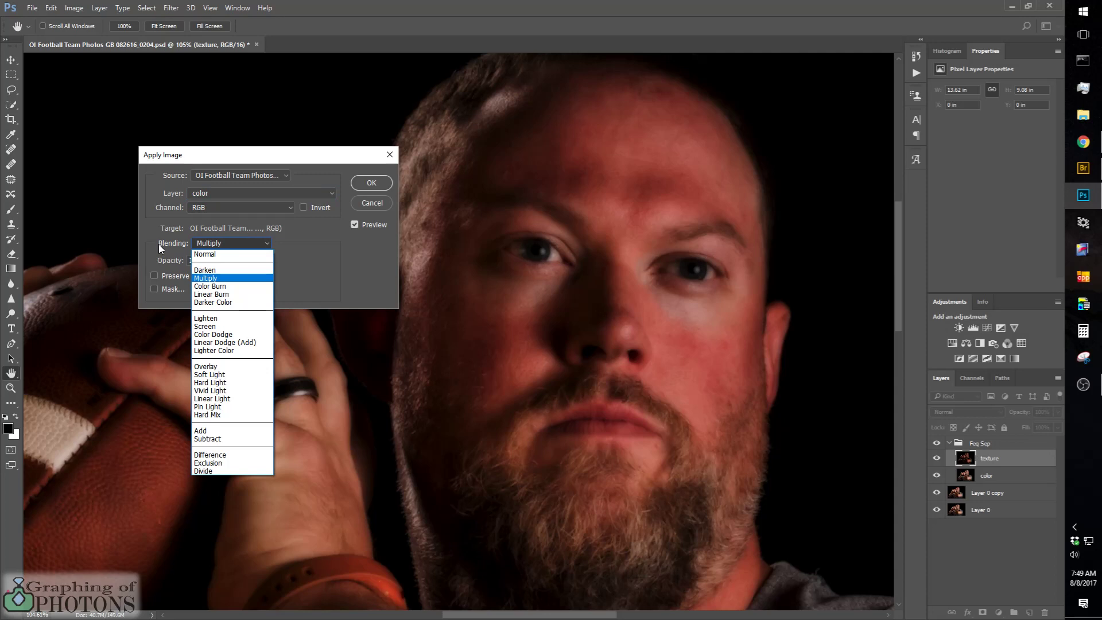
left_click(207, 439)
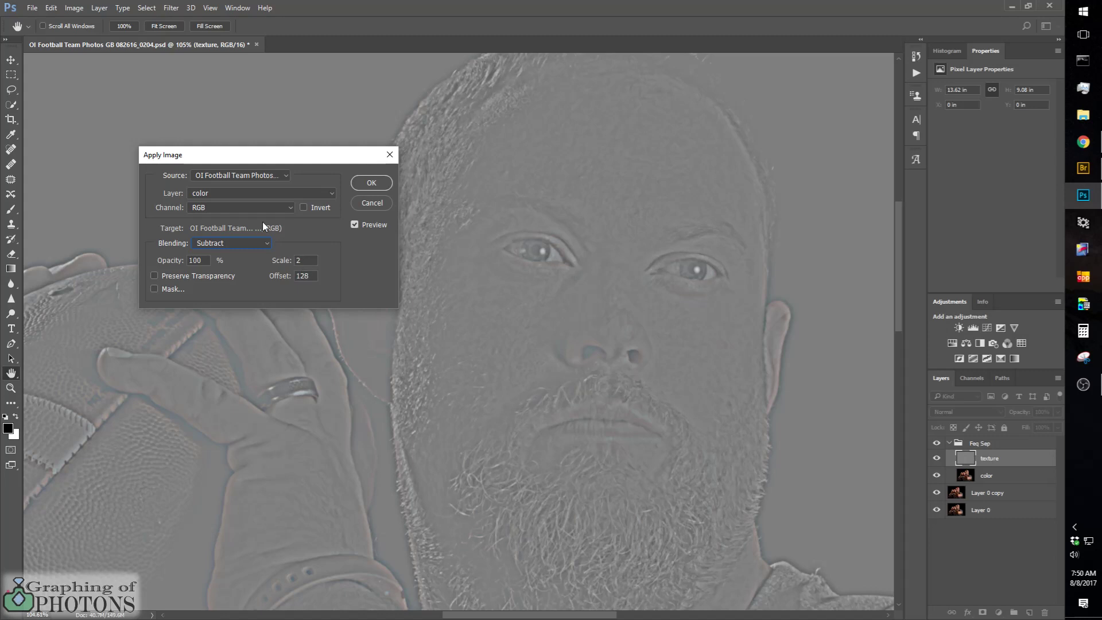
left_click(370, 182)
key("c")
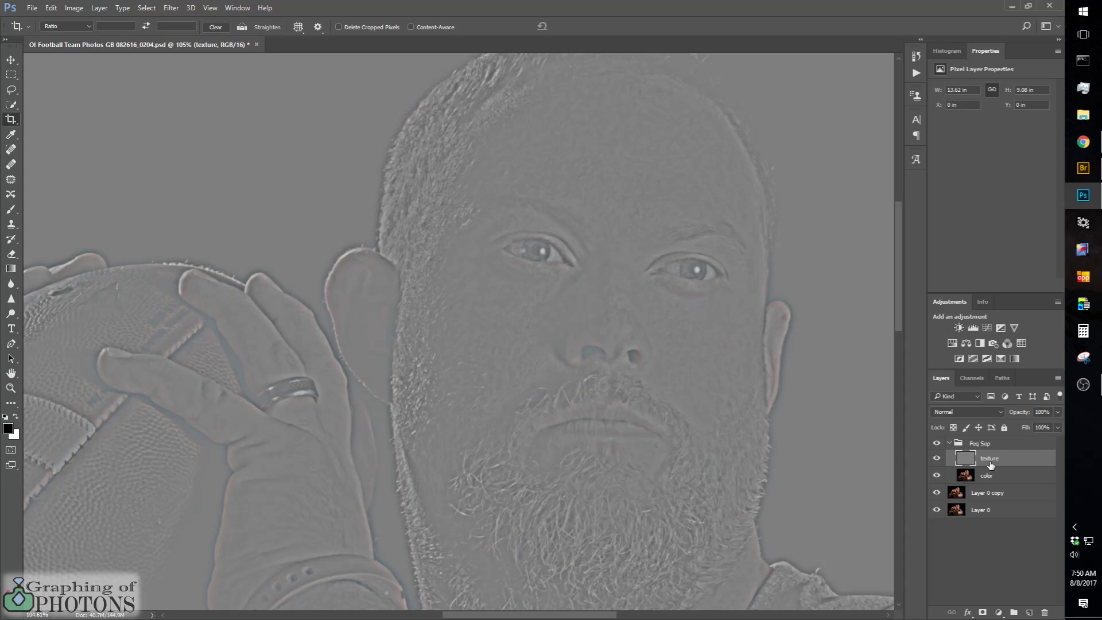
Step: Set the texture layer's blend mode to Linear Light
key("ctrl")
key("ctrl")
key("ctrl")
key("ctrl")
left_click(1001, 409)
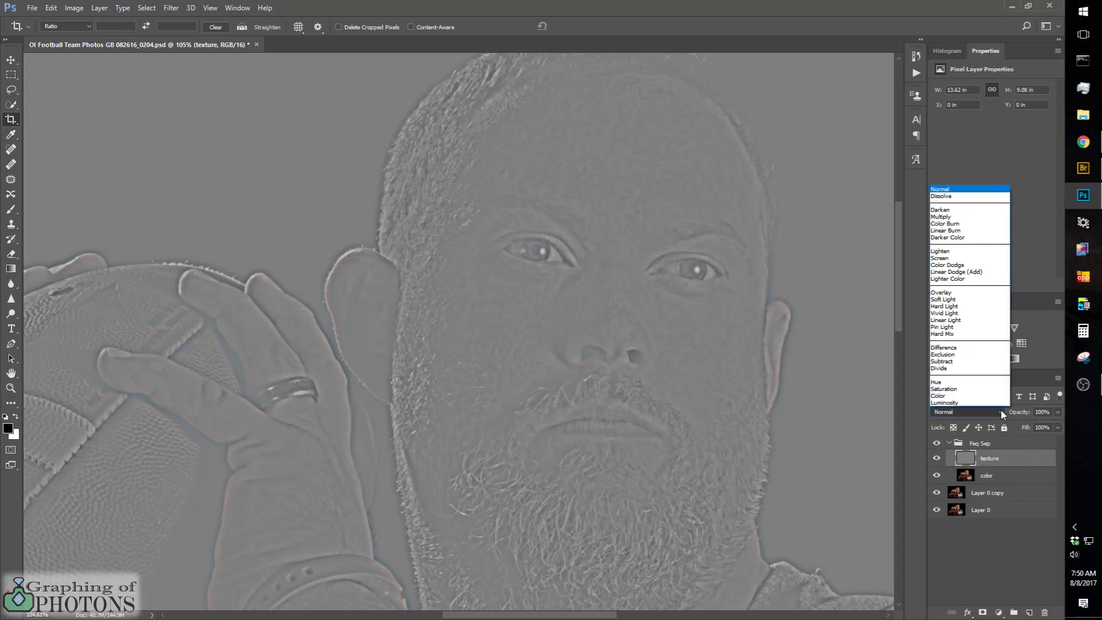
left_click(953, 319)
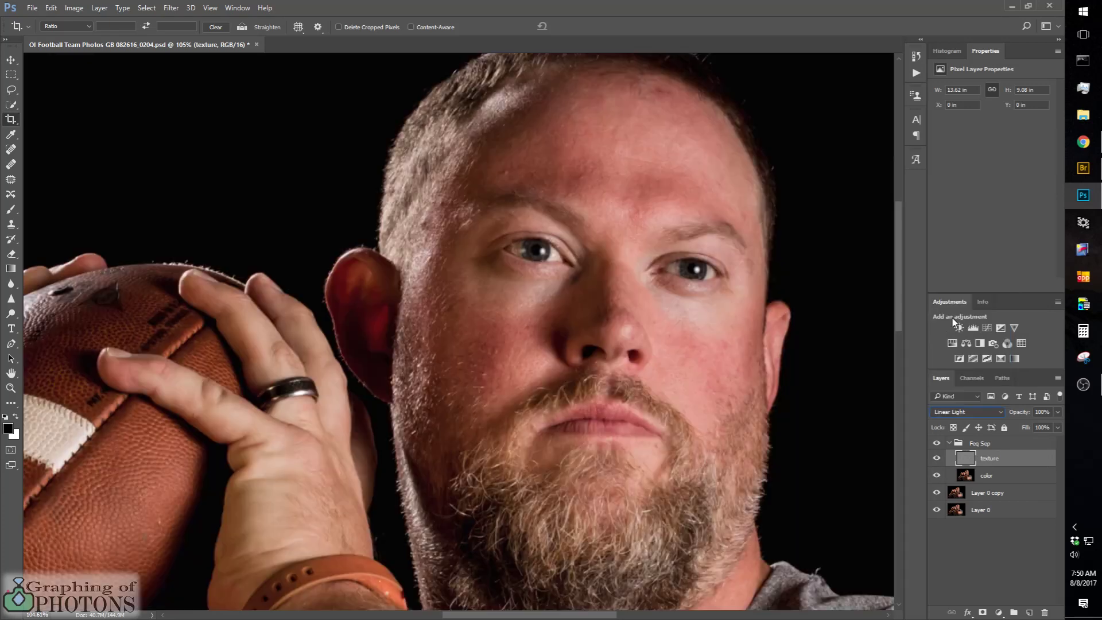
left_click(1000, 412)
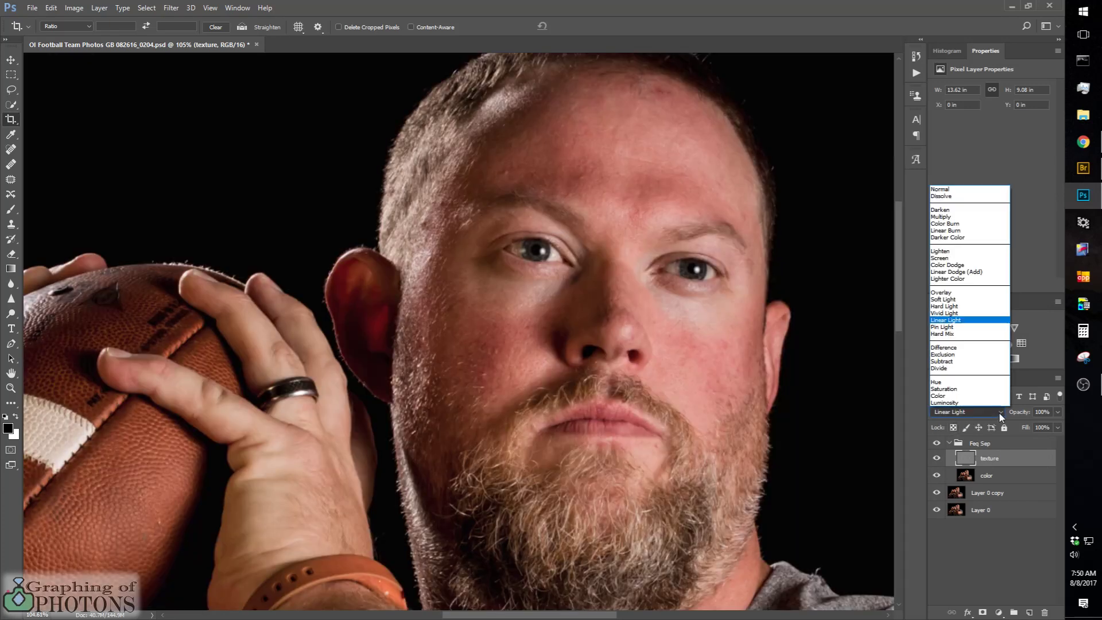
left_click(959, 320)
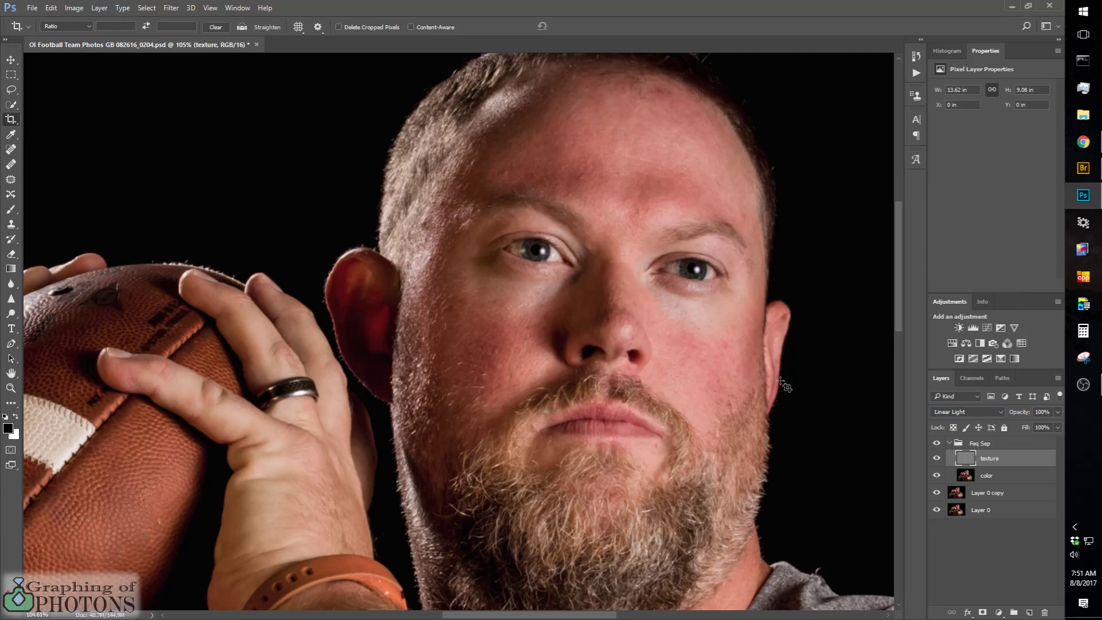
Step: Compare the portrait with the Feq Sep group hidden and shown, checking whether the frequency separation alters the image
scroll(784, 386, "down", 5)
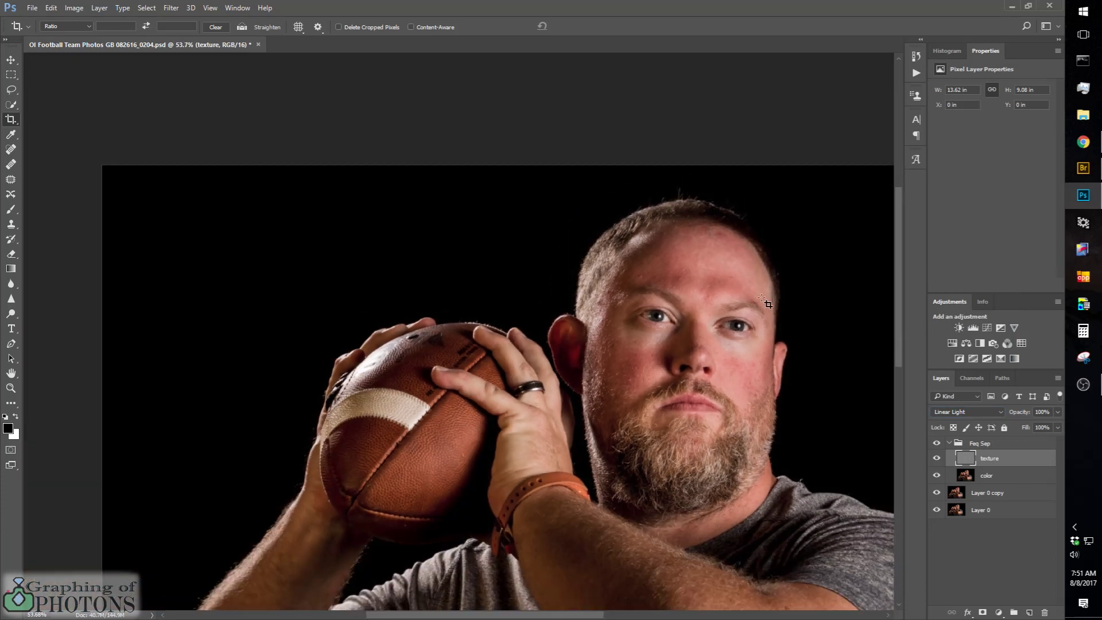
left_click_drag(763, 388, 591, 308)
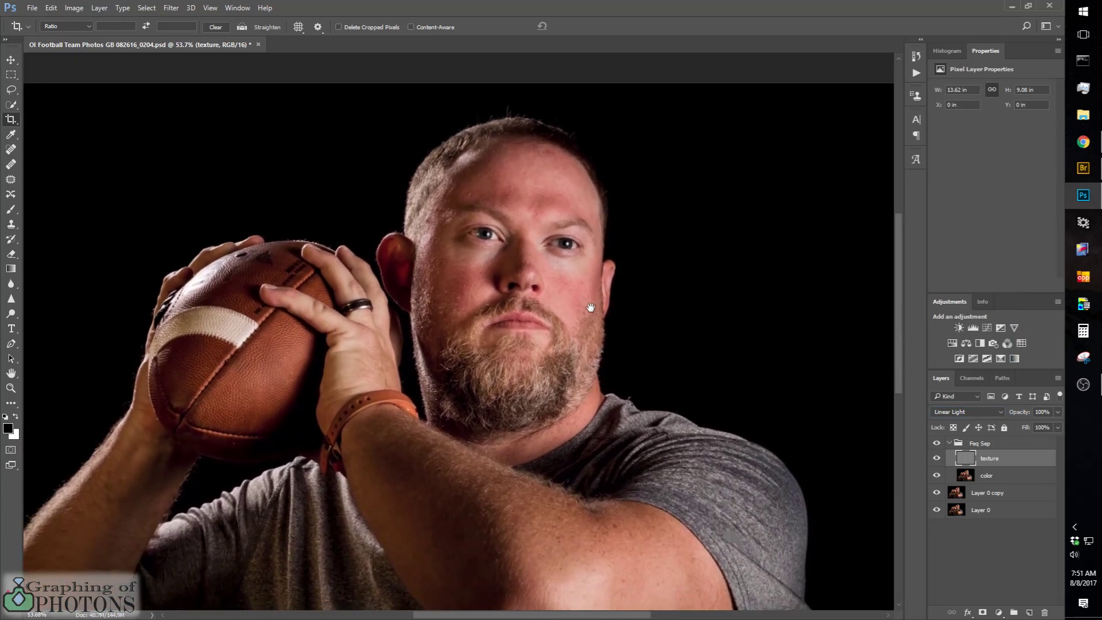
left_click(934, 447)
left_click(936, 447)
left_click(937, 444)
left_click(937, 445)
left_click(937, 445)
left_click(937, 445)
left_click(937, 445)
left_click(938, 445)
scroll(770, 491, "up", 1)
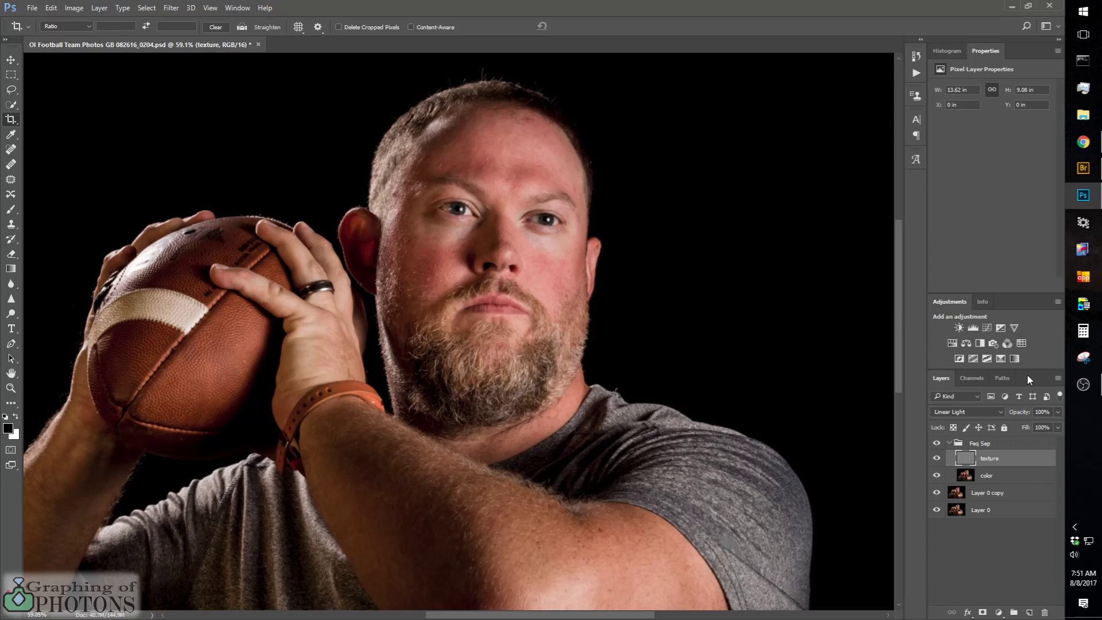
Step: Make the color layer active and frame the man's face closely at about 115% for retouching
left_click(982, 476)
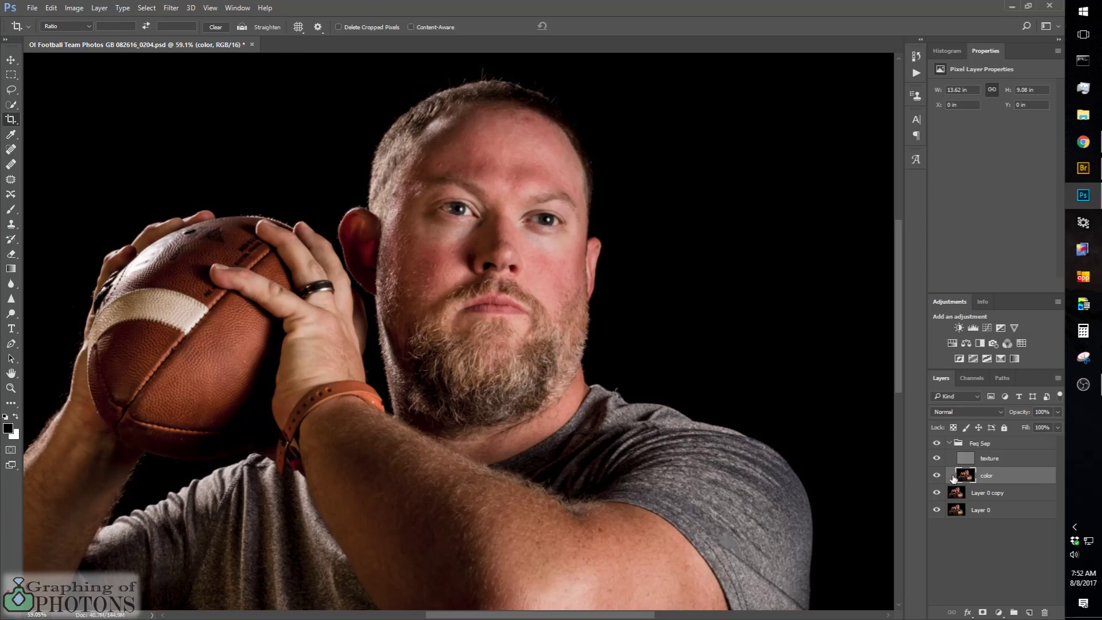
scroll(518, 201, "up", 4)
scroll(517, 201, "up", 2)
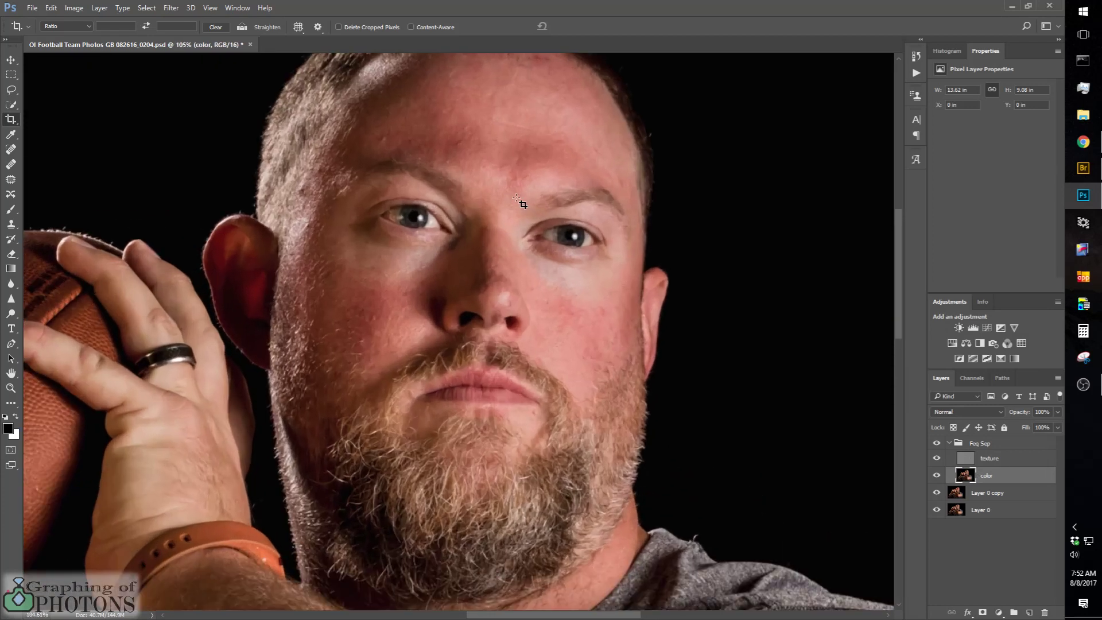
scroll(520, 203, "up", 1)
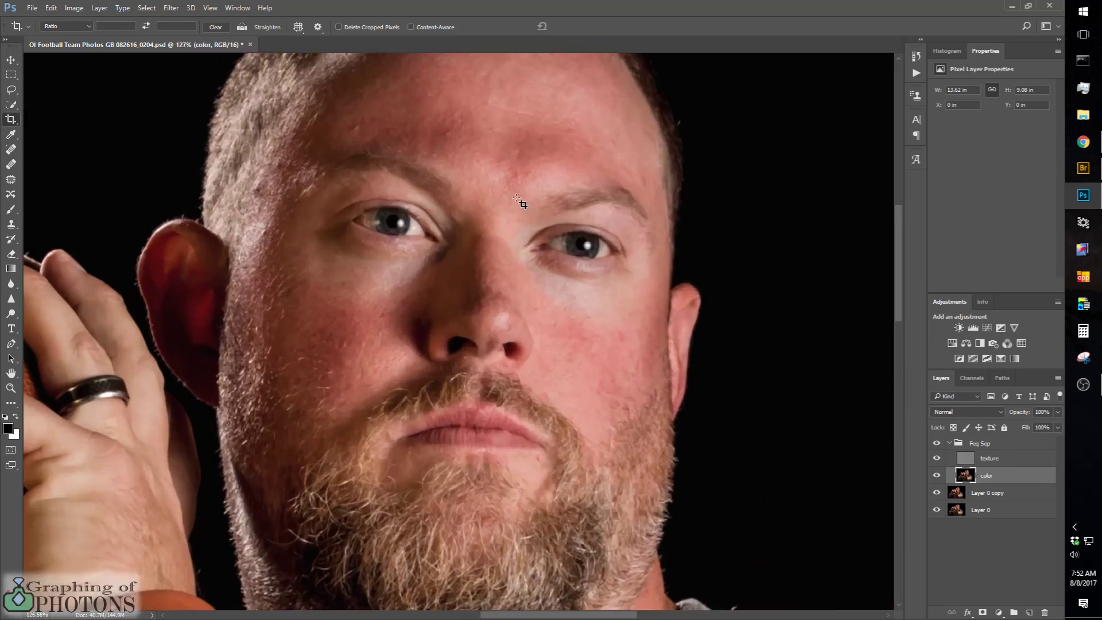
scroll(520, 202, "down", 1)
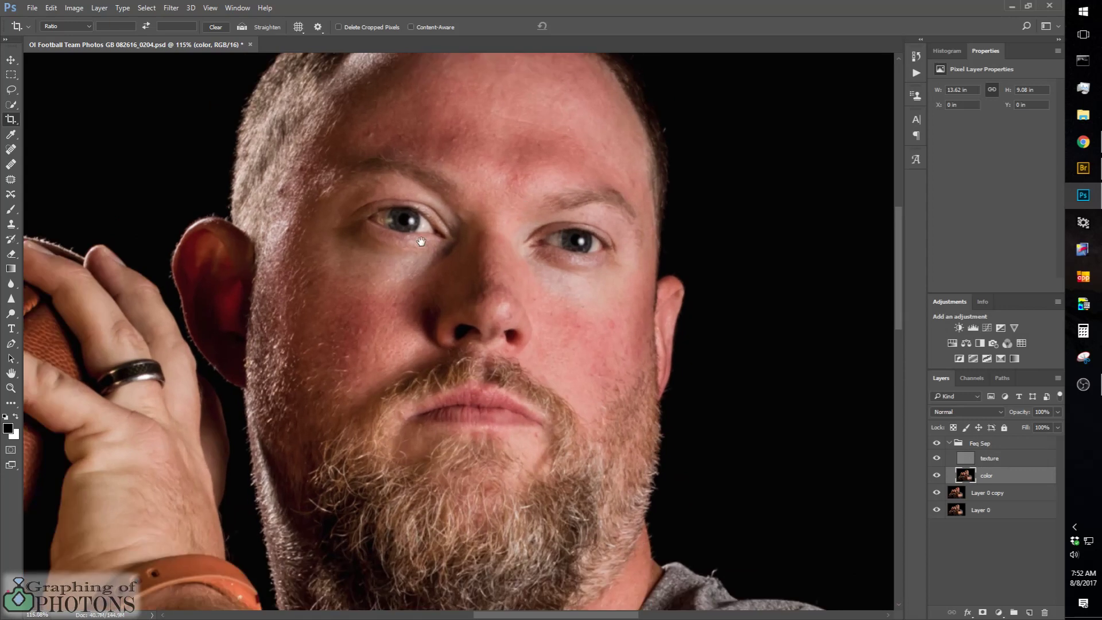
left_click_drag(422, 242, 453, 317)
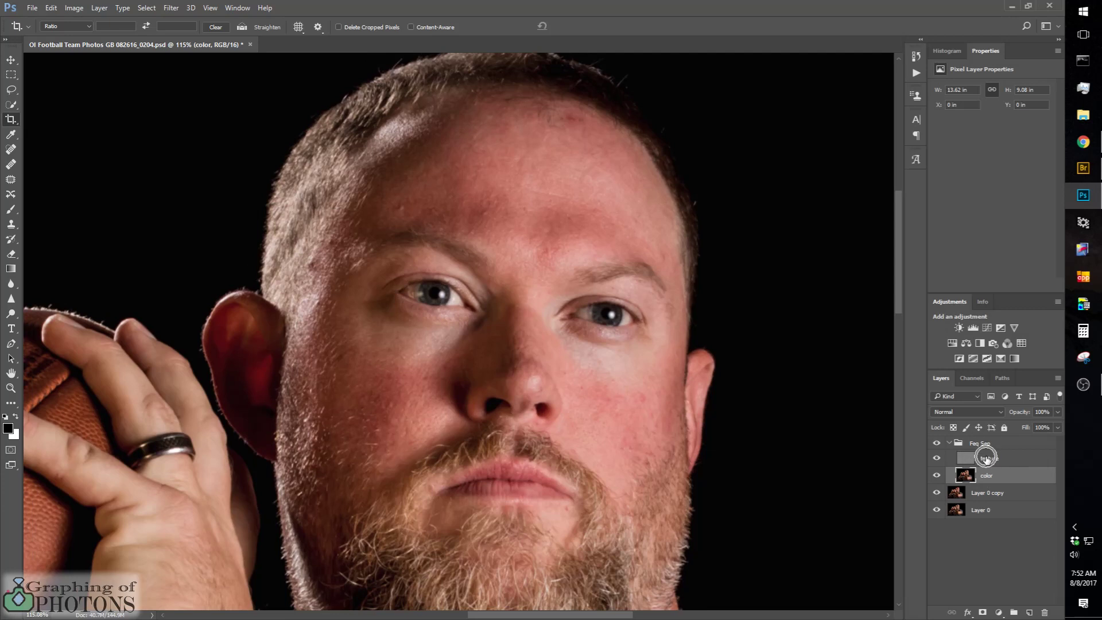
key("ctrl")
key("ctrl")
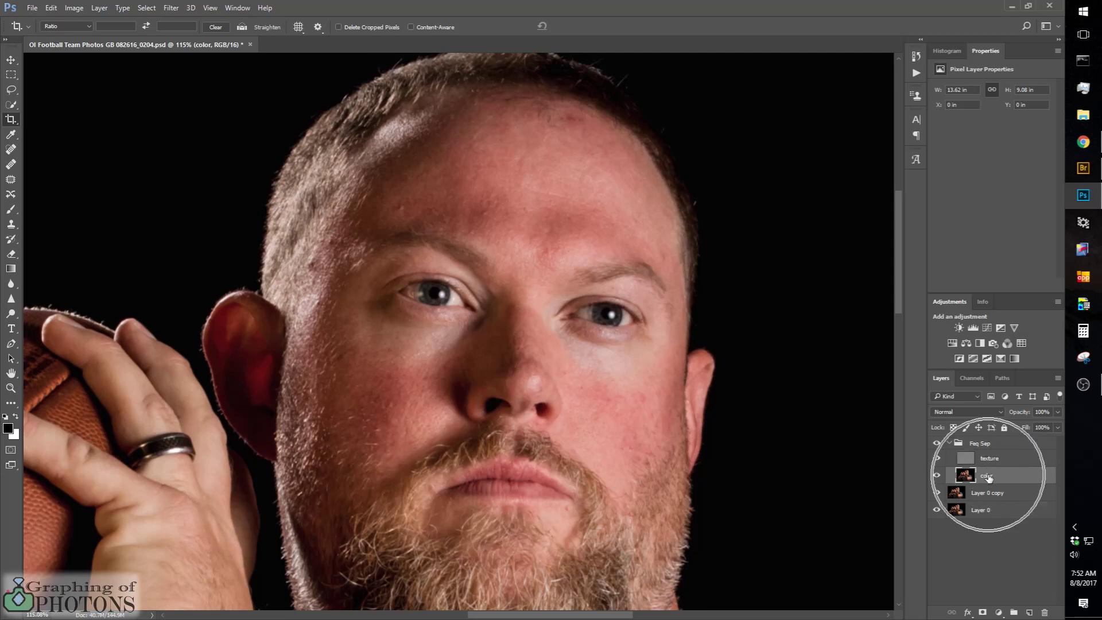
key("ctrl")
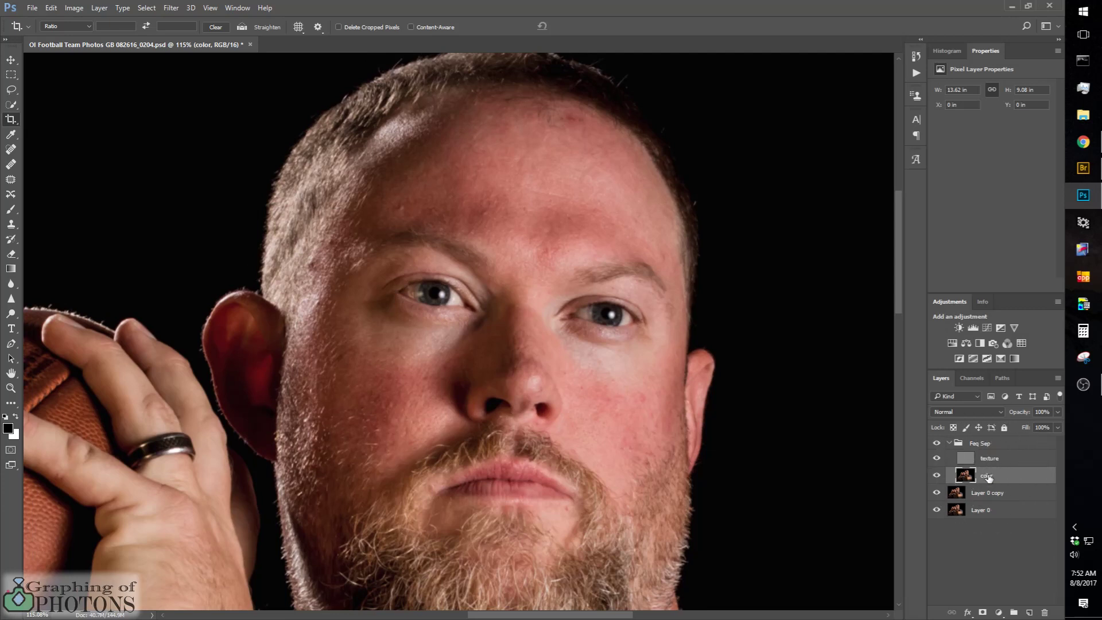
scroll(478, 352, "down", 1)
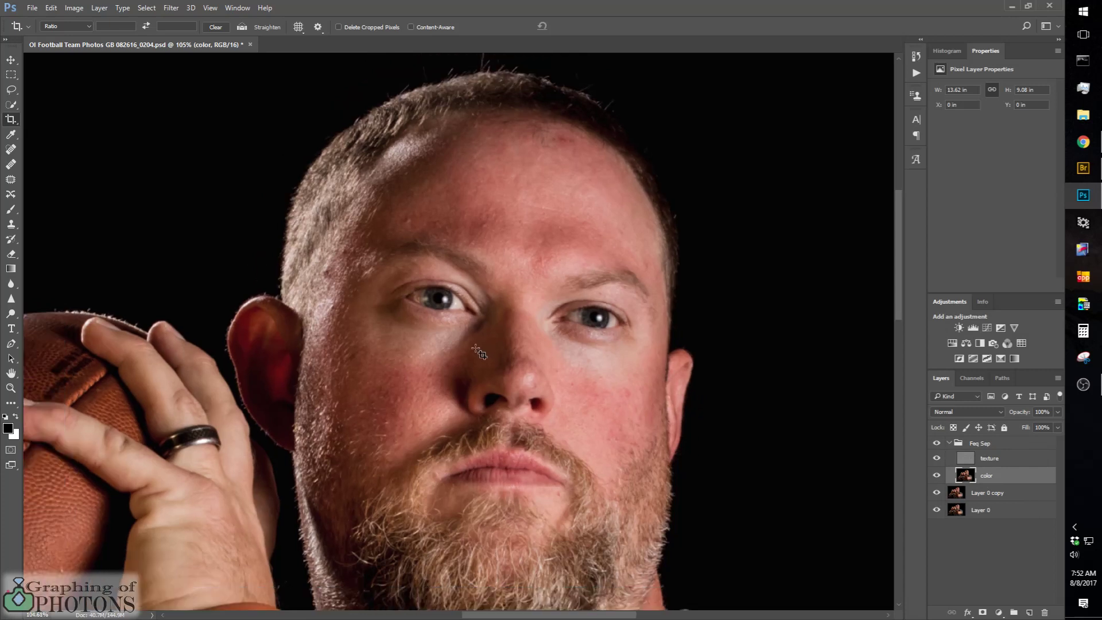
left_click_drag(501, 385, 502, 301)
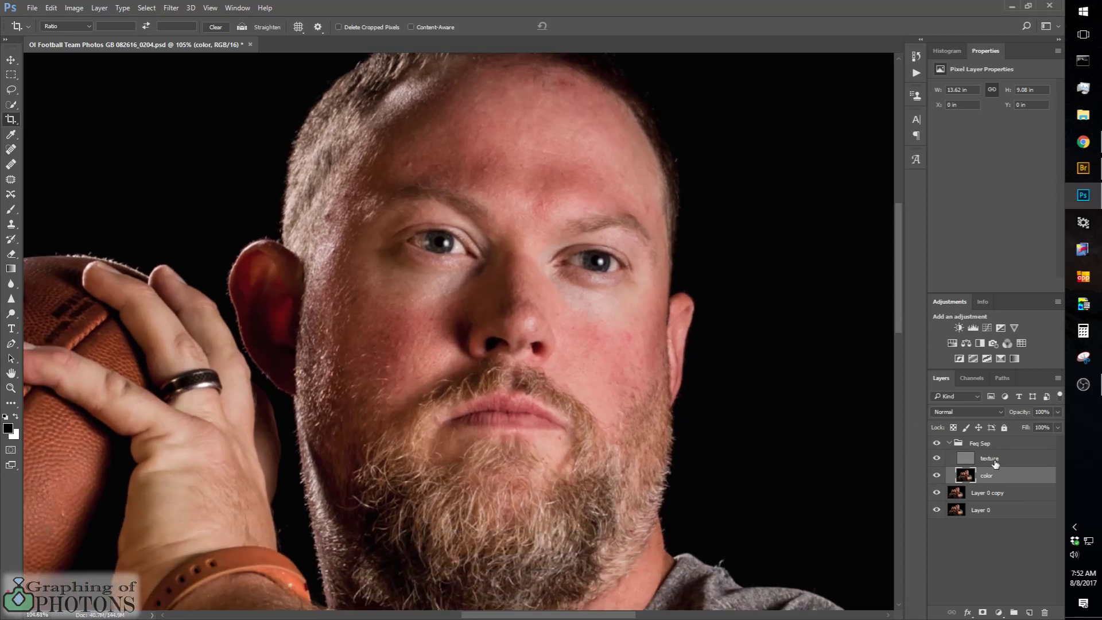
key("ctrl")
key("ctrl")
key("ctrl")
key("ctrl")
key("ctrl")
key("ctrl")
key("ctrl")
Step: Lasso the reddish band of the lower forehead just above both eyebrows on the color layer
scroll(494, 180, "up", 5)
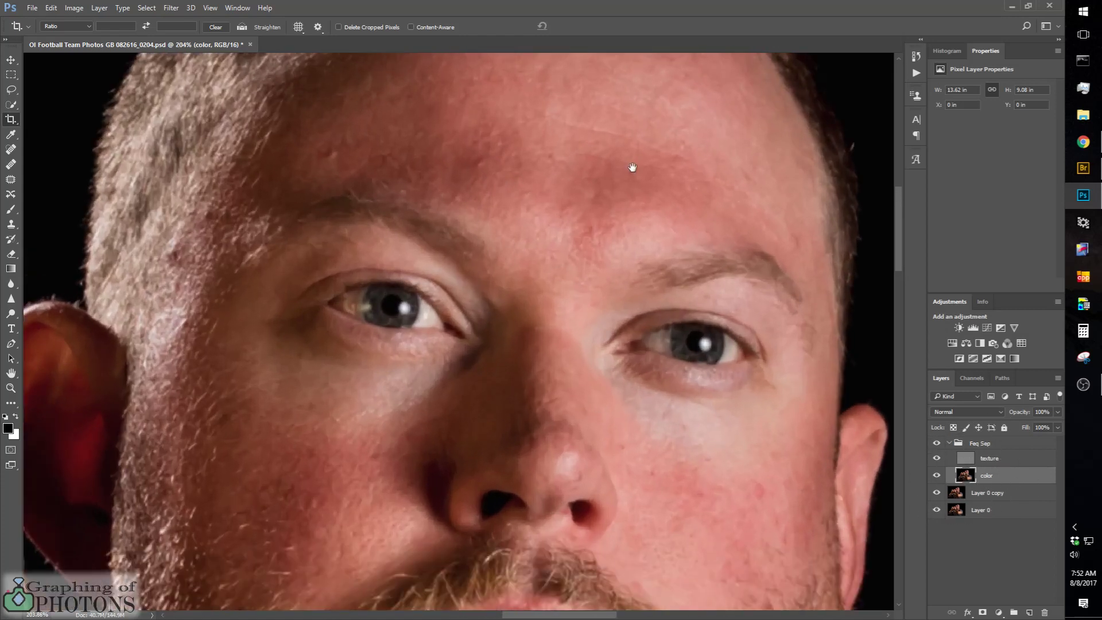
left_click_drag(634, 167, 592, 343)
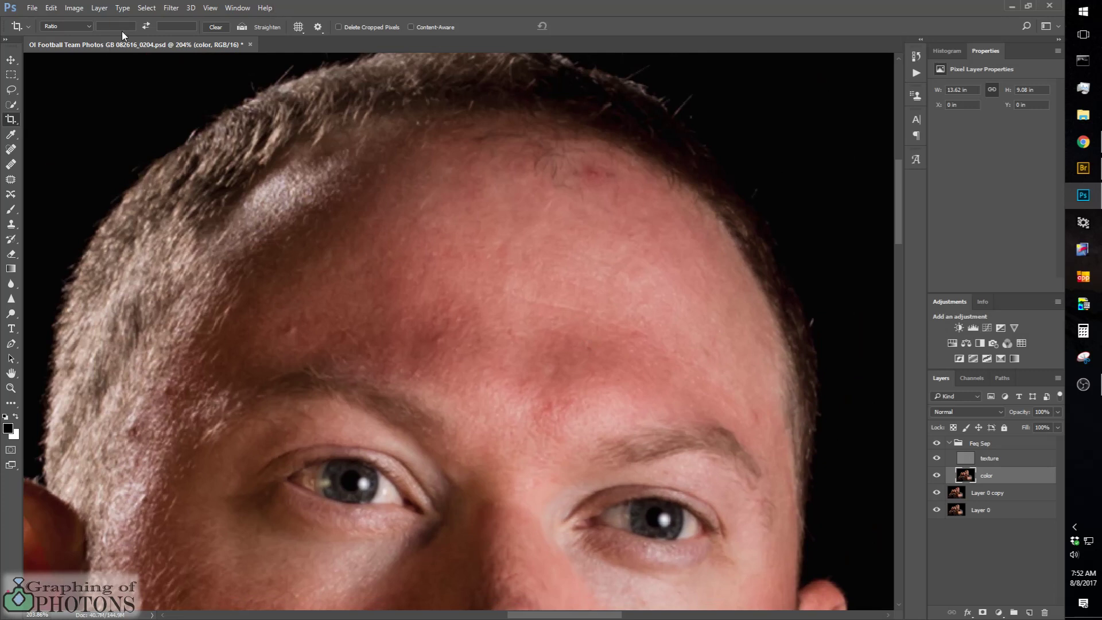
left_click(12, 90)
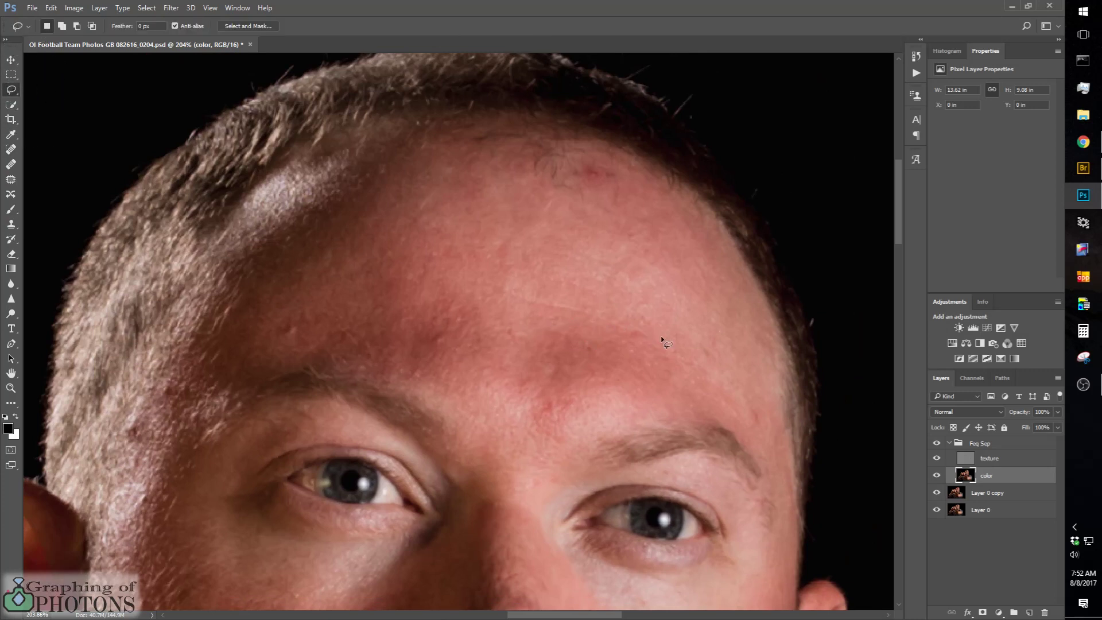
left_click_drag(662, 338, 615, 322)
left_click_drag(515, 303, 411, 297)
mouse_move(300, 296)
left_mouse_down()
mouse_move(236, 310)
mouse_move(224, 367)
mouse_move(241, 378)
mouse_move(341, 370)
left_mouse_up()
left_click_drag(372, 373, 392, 382)
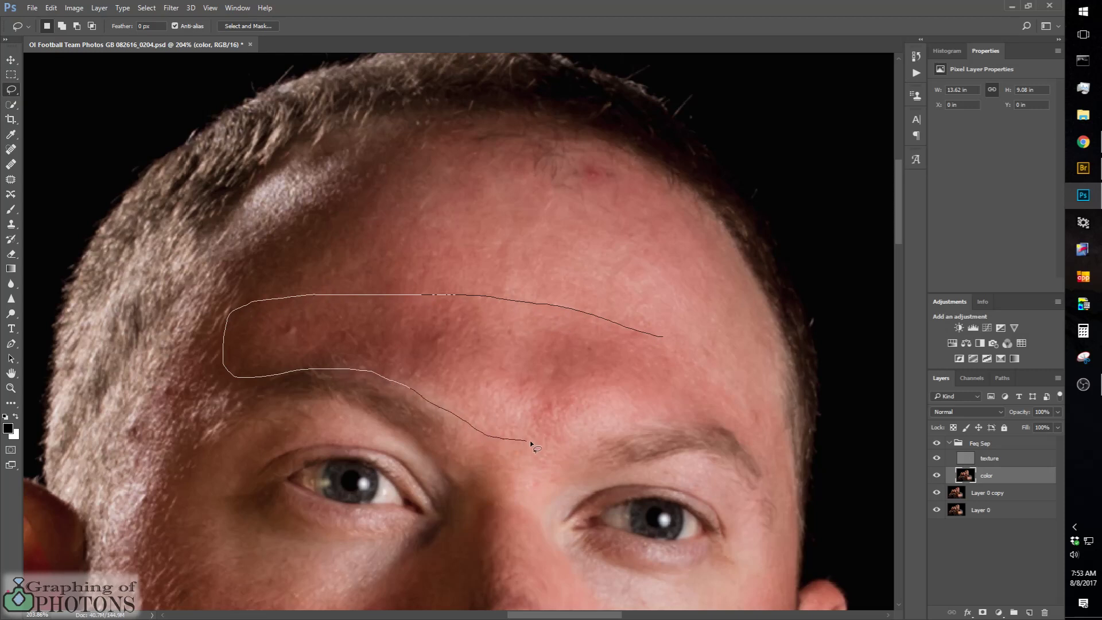
left_click_drag(570, 443, 720, 424)
left_click_drag(646, 336, 637, 335)
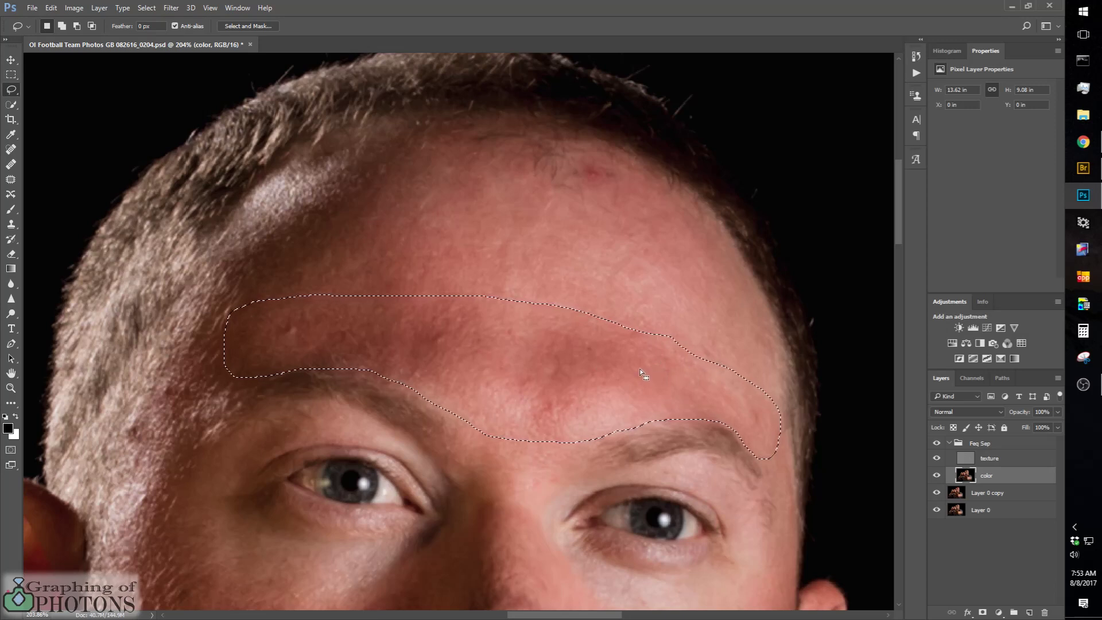
Step: Feather the lower forehead selection with a radius of 10 pixels
right_click(625, 370)
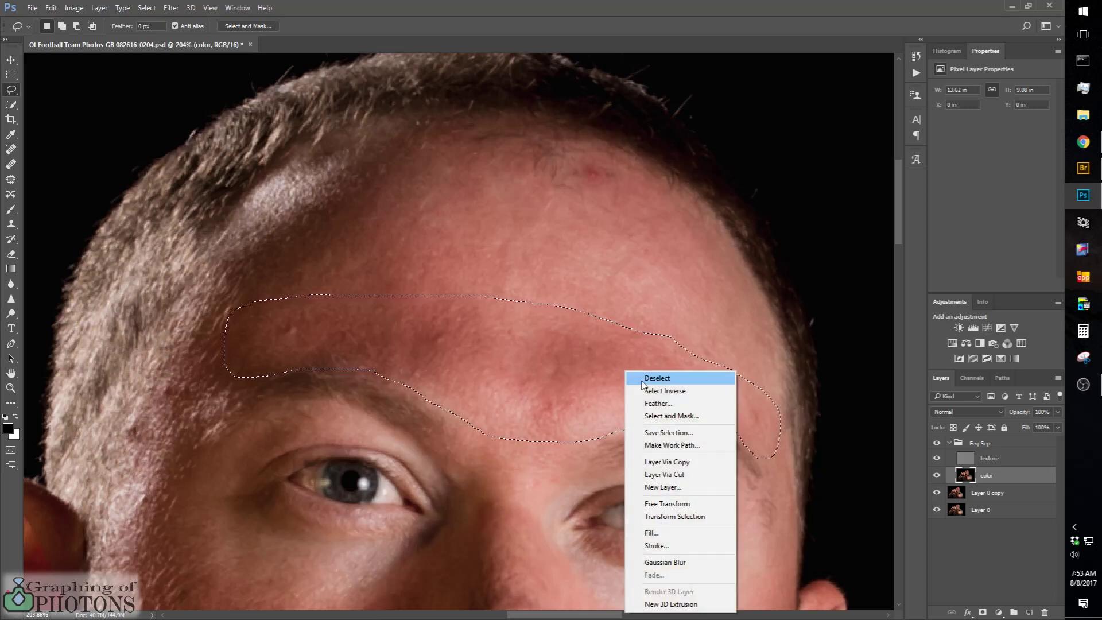
left_click(664, 404)
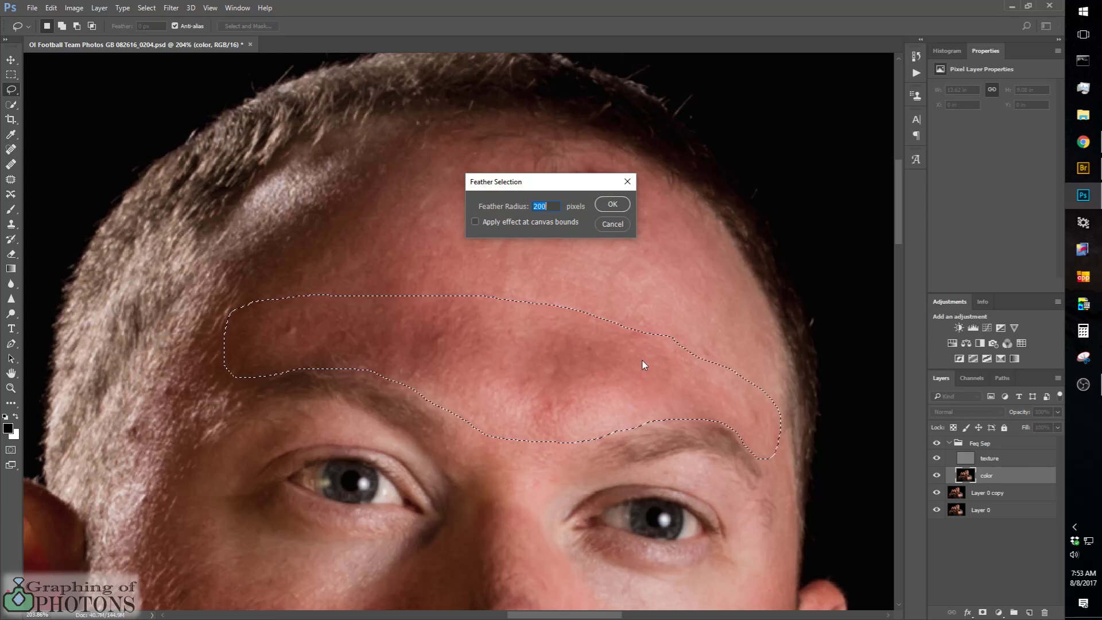
type("10")
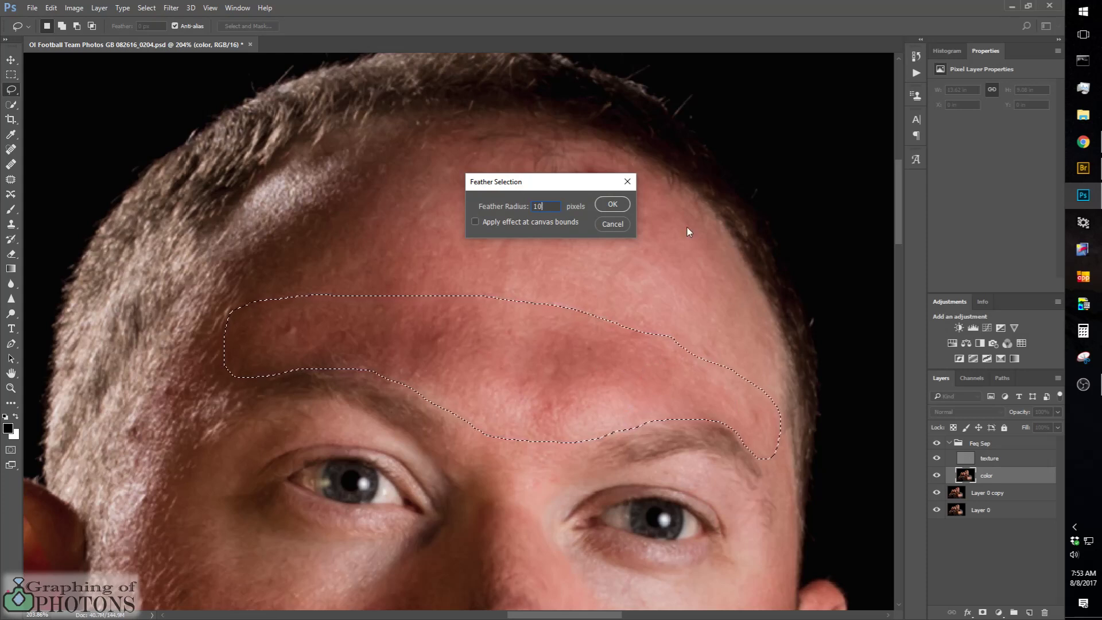
left_click(610, 205)
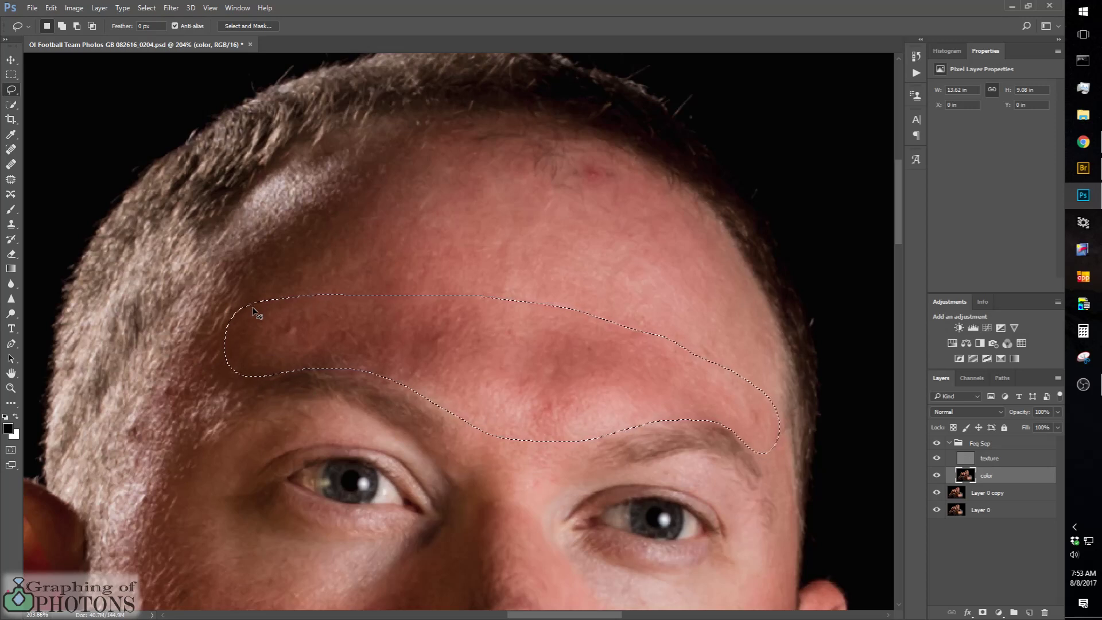
Step: Set up a Gaussian Blur for the lower forehead selection, trying extreme radii before settling on 27.7 pixels
left_click(172, 8)
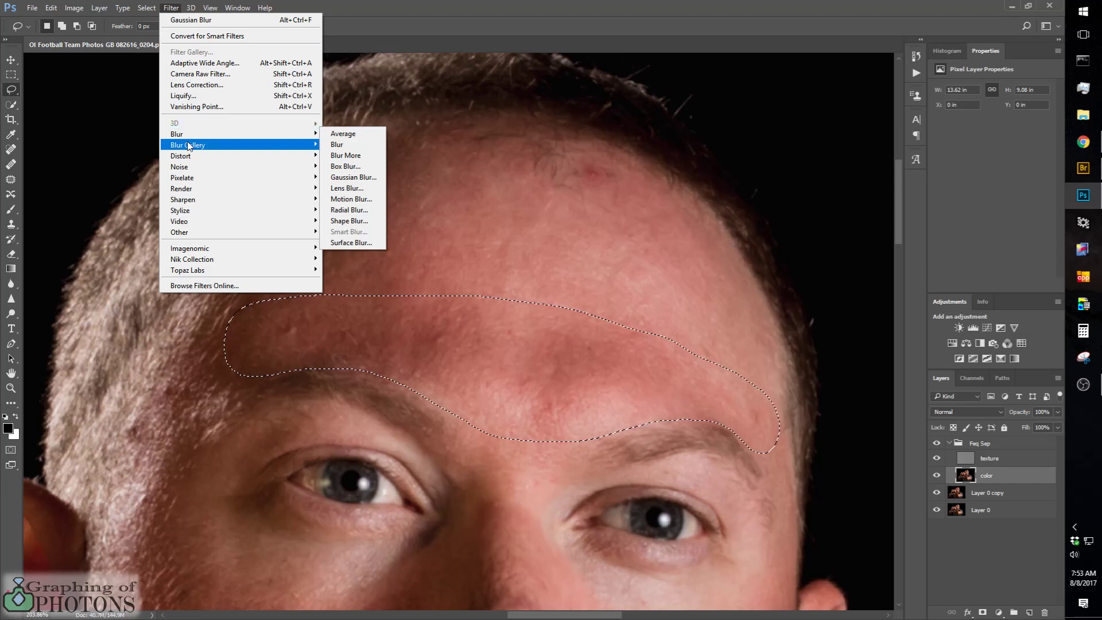
mouse_move(194, 147)
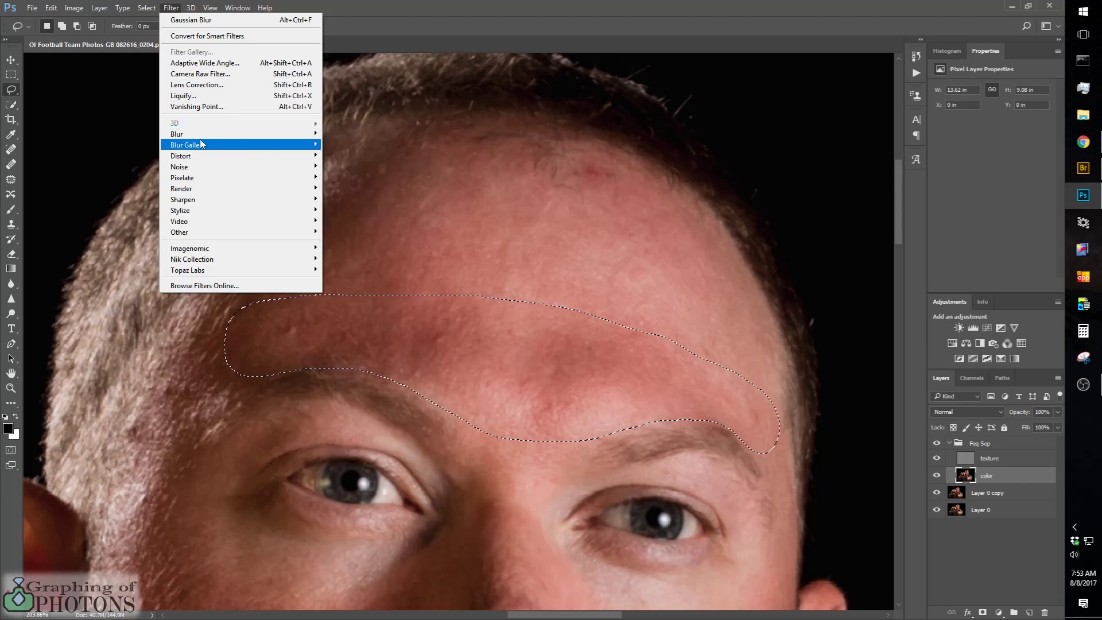
mouse_move(240, 134)
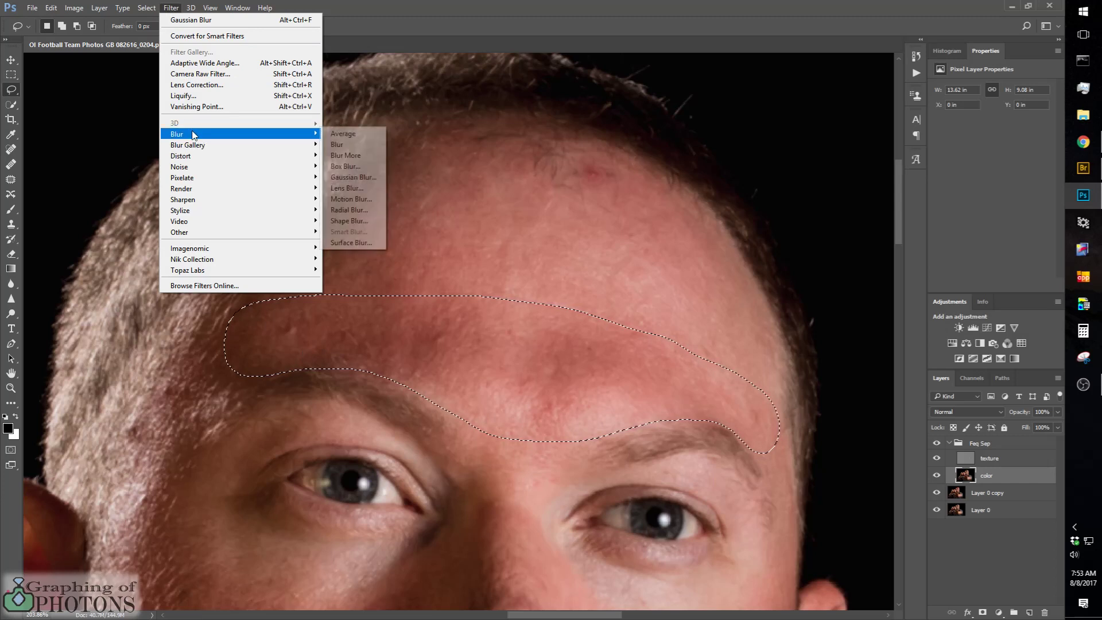
left_click(363, 183)
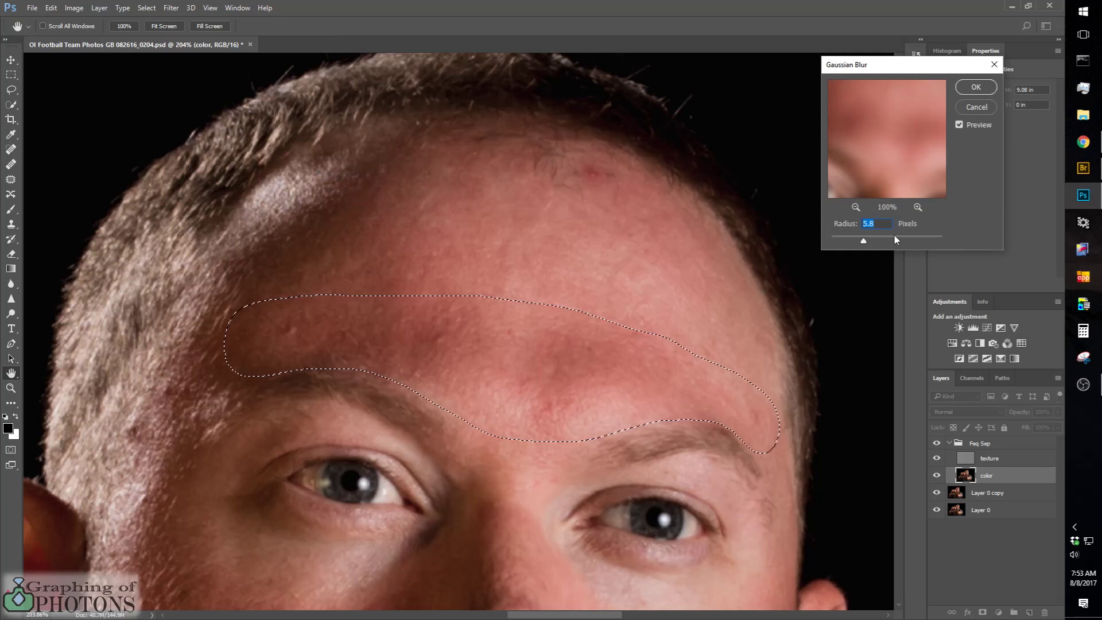
left_click_drag(867, 241, 994, 243)
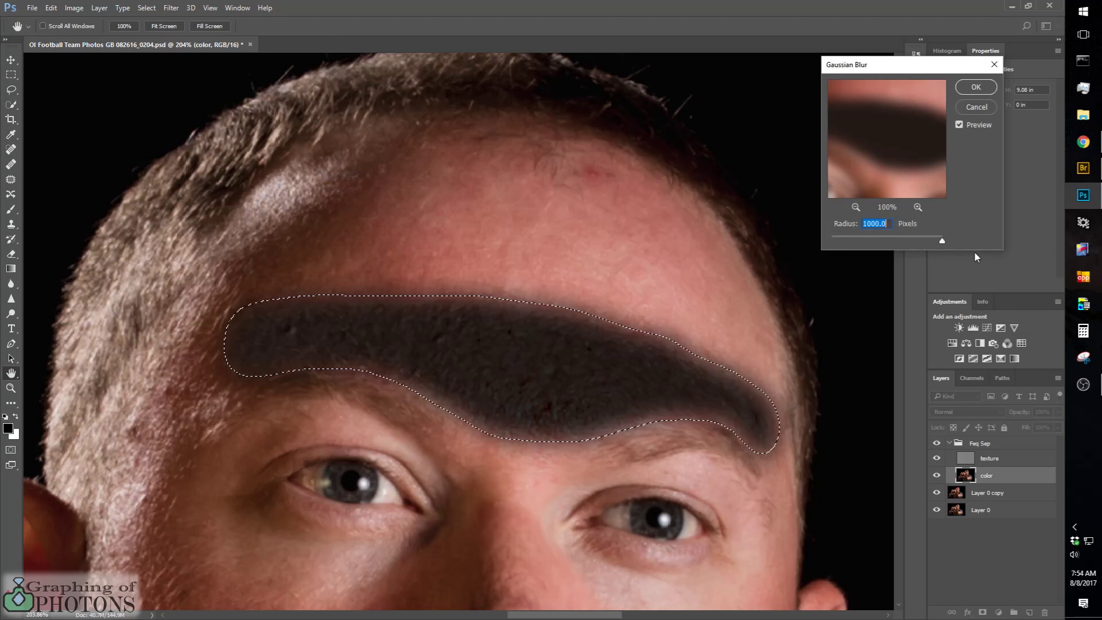
left_click_drag(942, 241, 700, 236)
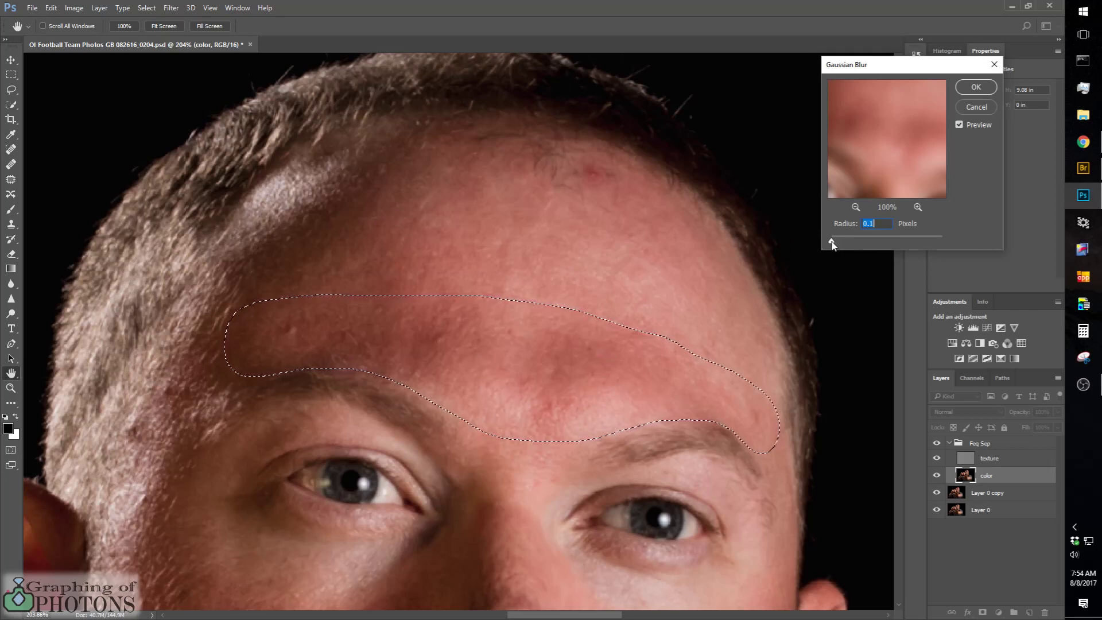
left_click_drag(832, 242, 917, 244)
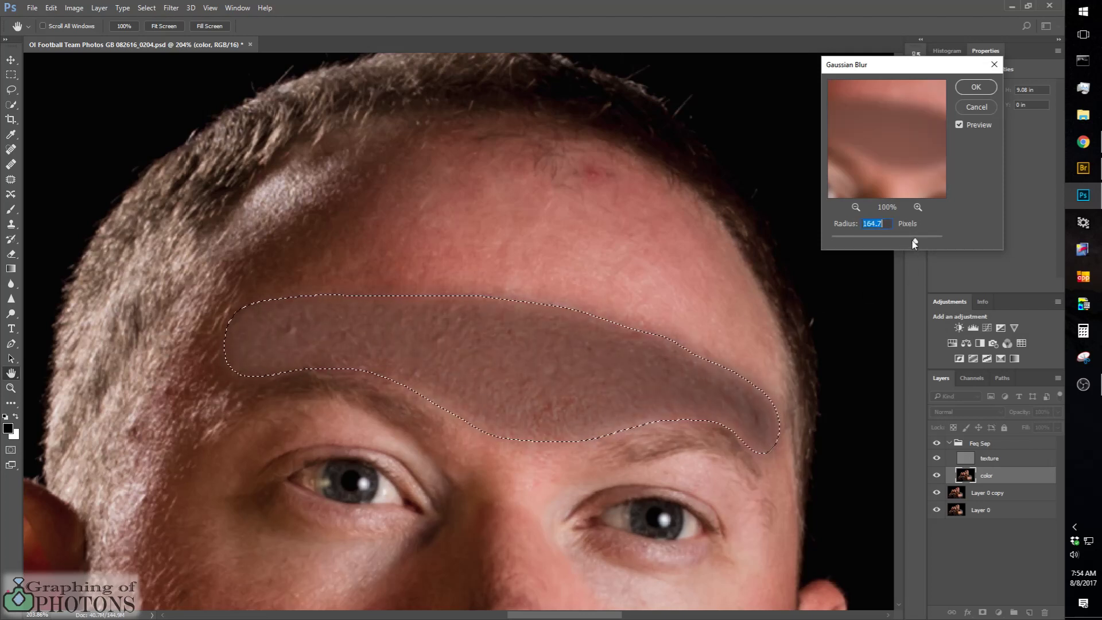
left_click_drag(917, 244, 884, 244)
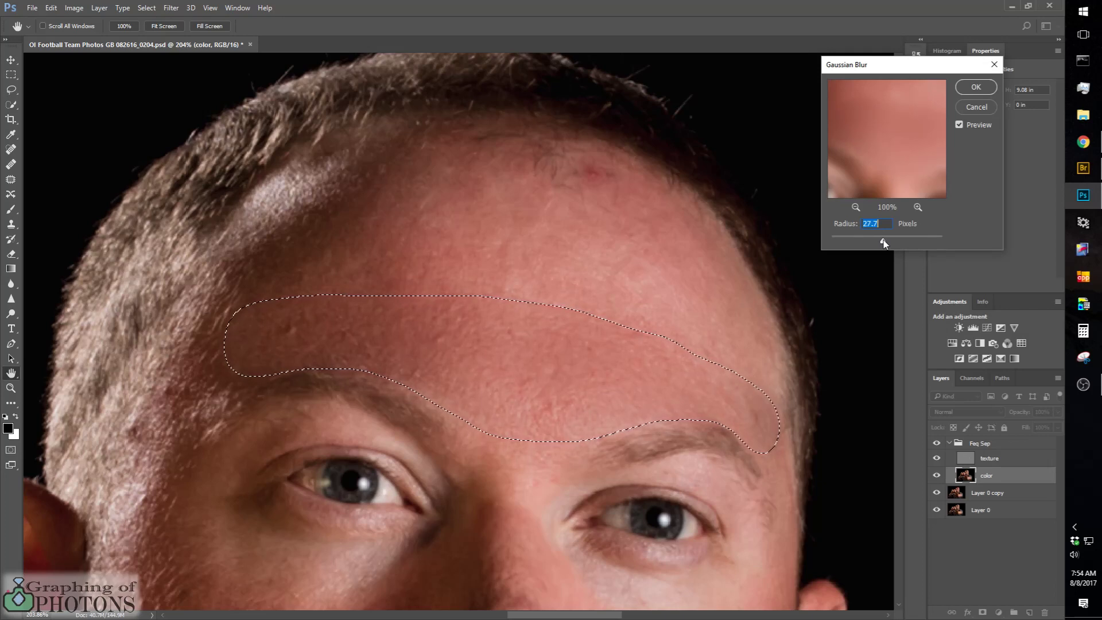
Step: Compare the lower forehead with the blur preview off and on, and apply the blur
left_click(958, 125)
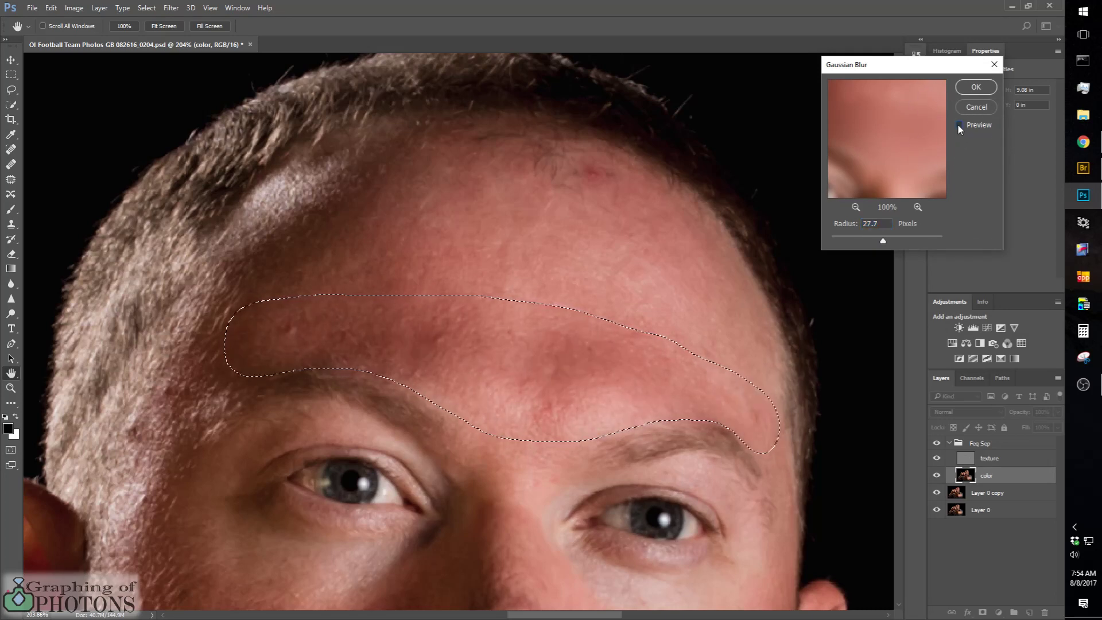
left_click(958, 125)
left_click(959, 125)
left_click(958, 124)
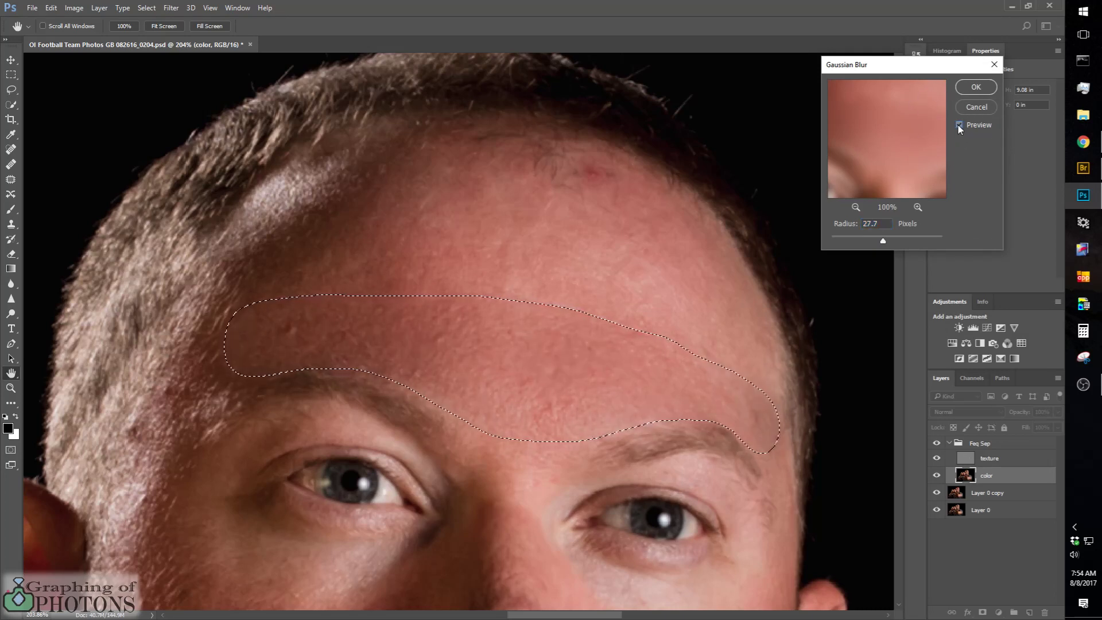
left_click(959, 125)
left_click(959, 125)
left_click(977, 87)
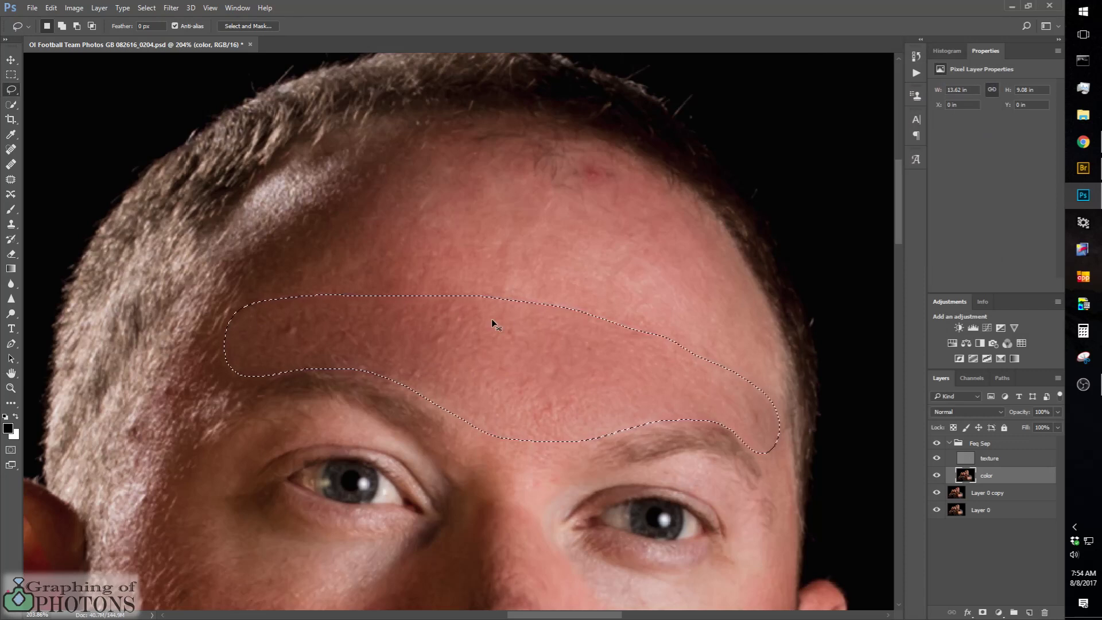
Step: Replace the selection with a freehand outline around the upper forehead below the hairline, feathered by 10 pixels
key("ctrl+d")
mouse_move(496, 200)
left_mouse_down()
mouse_move(365, 204)
mouse_move(332, 231)
mouse_move(320, 260)
mouse_move(677, 357)
left_mouse_up()
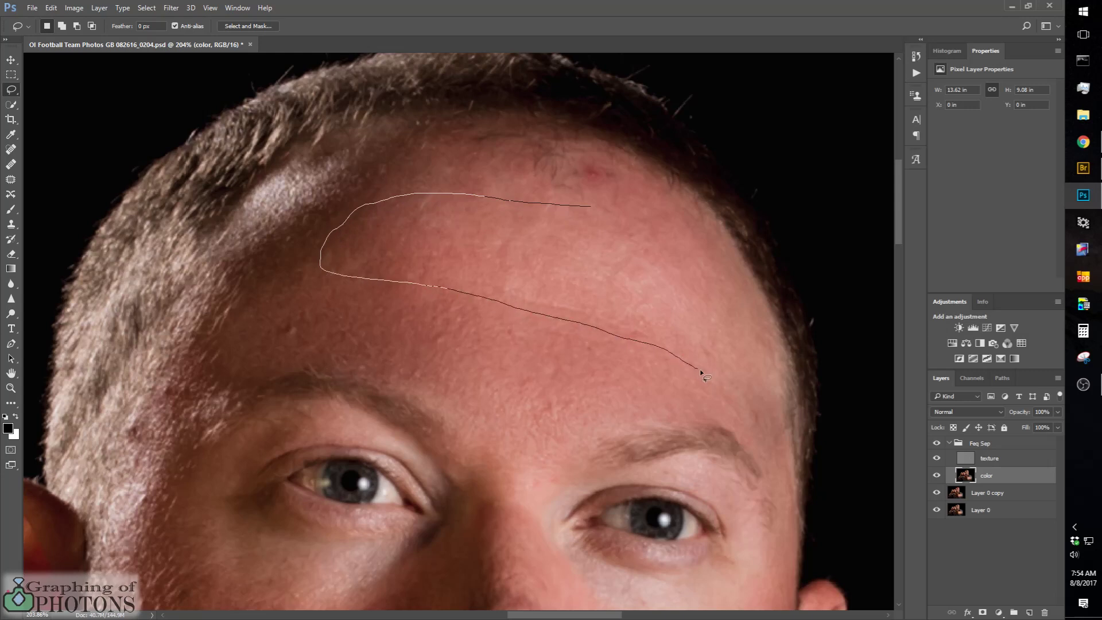
mouse_move(747, 385)
left_mouse_down()
mouse_move(772, 341)
mouse_move(757, 301)
mouse_move(692, 245)
mouse_move(581, 210)
left_mouse_up()
right_click(563, 256)
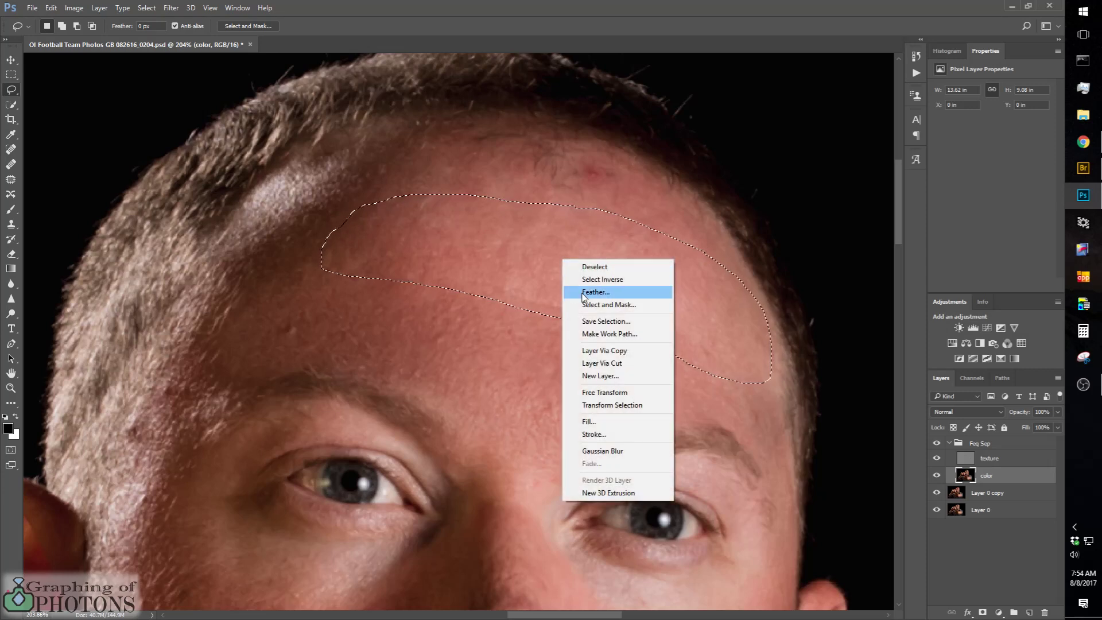
left_click(587, 290)
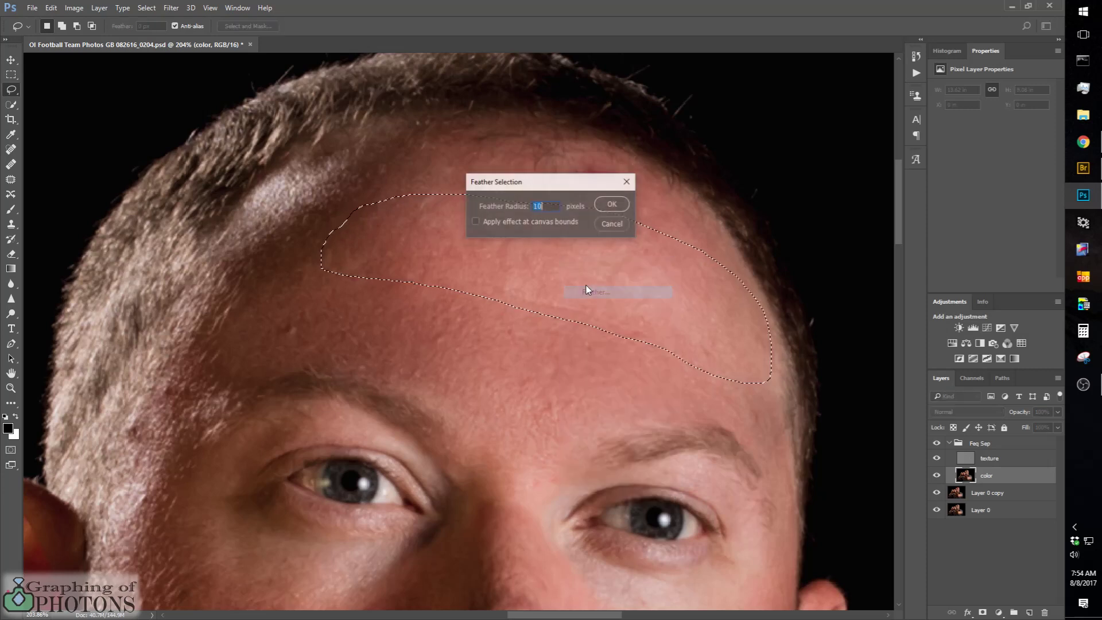
left_click(612, 204)
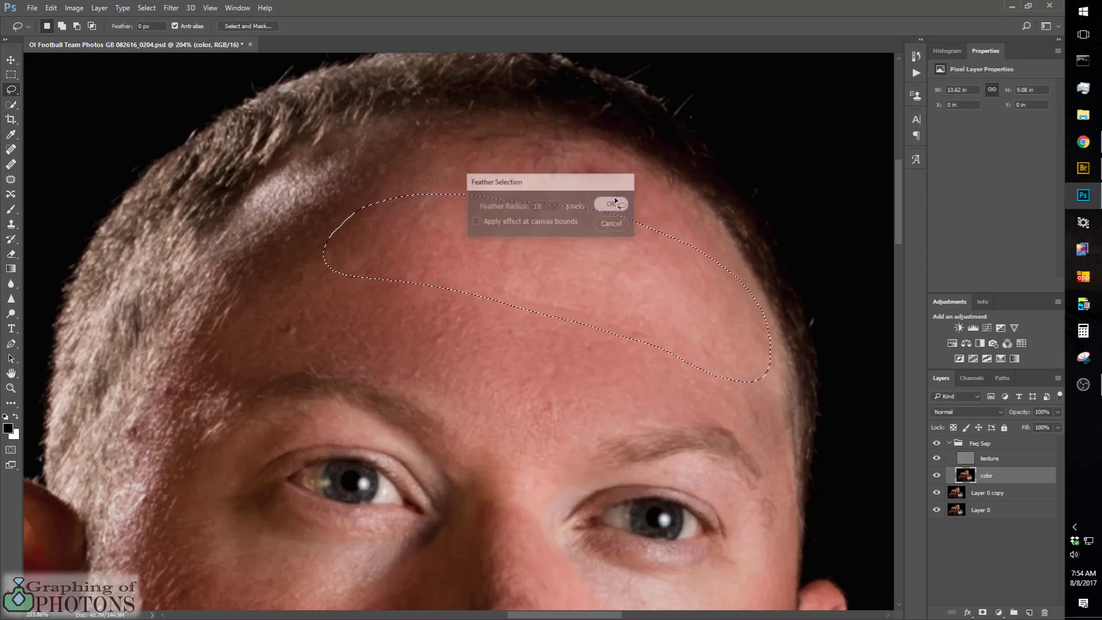
Step: Apply a Gaussian Blur with a 24.9 pixel radius to the upper forehead selection after comparing its preview off and on
left_click(172, 8)
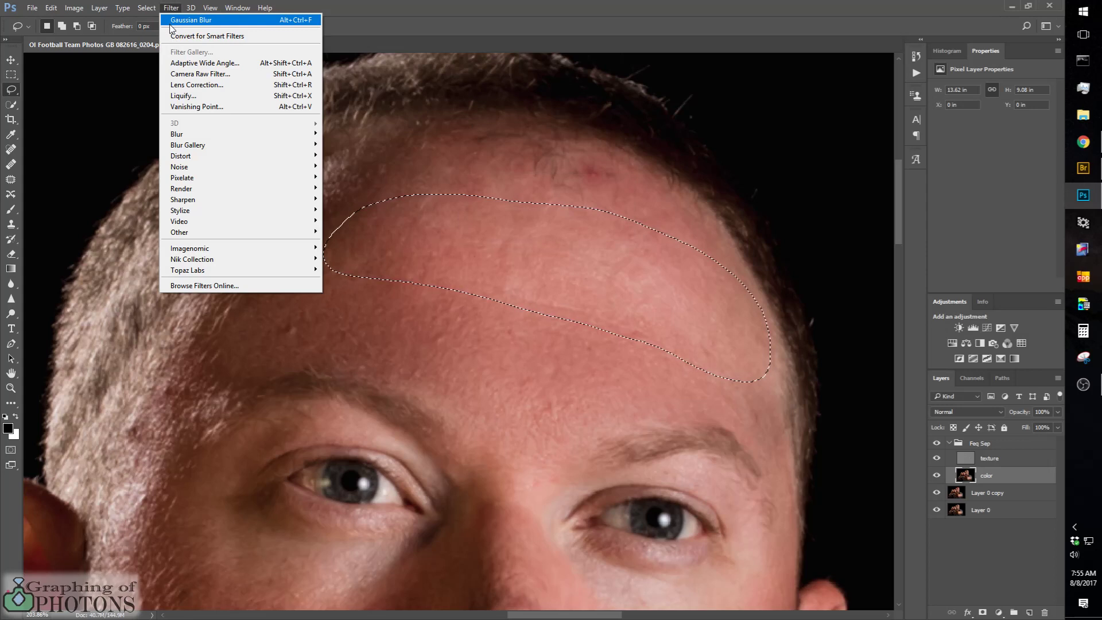
mouse_move(184, 134)
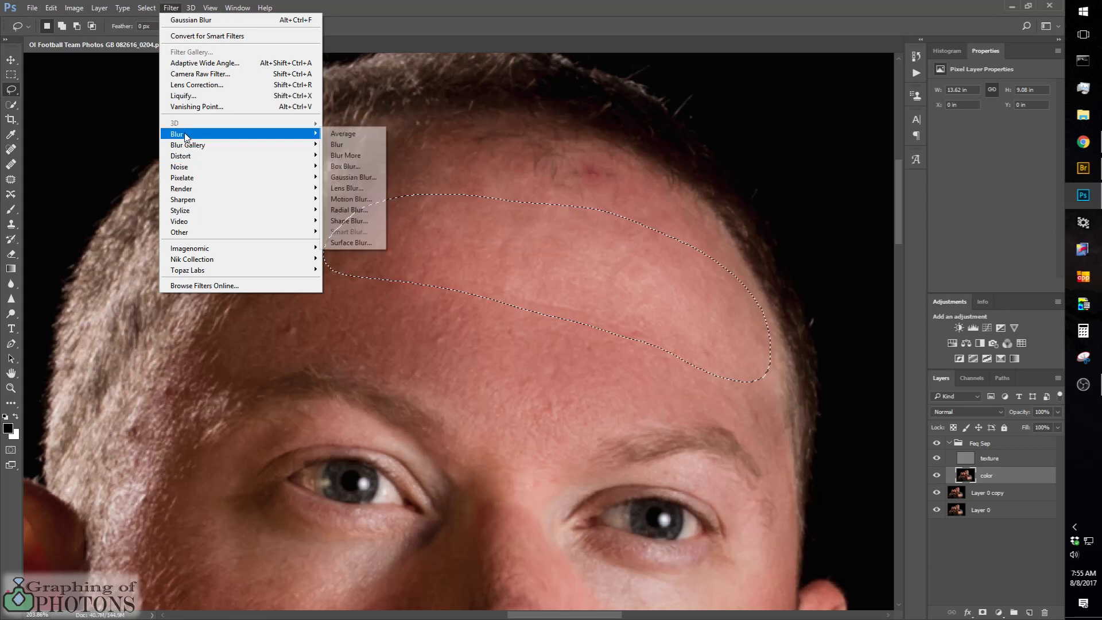
left_click(361, 179)
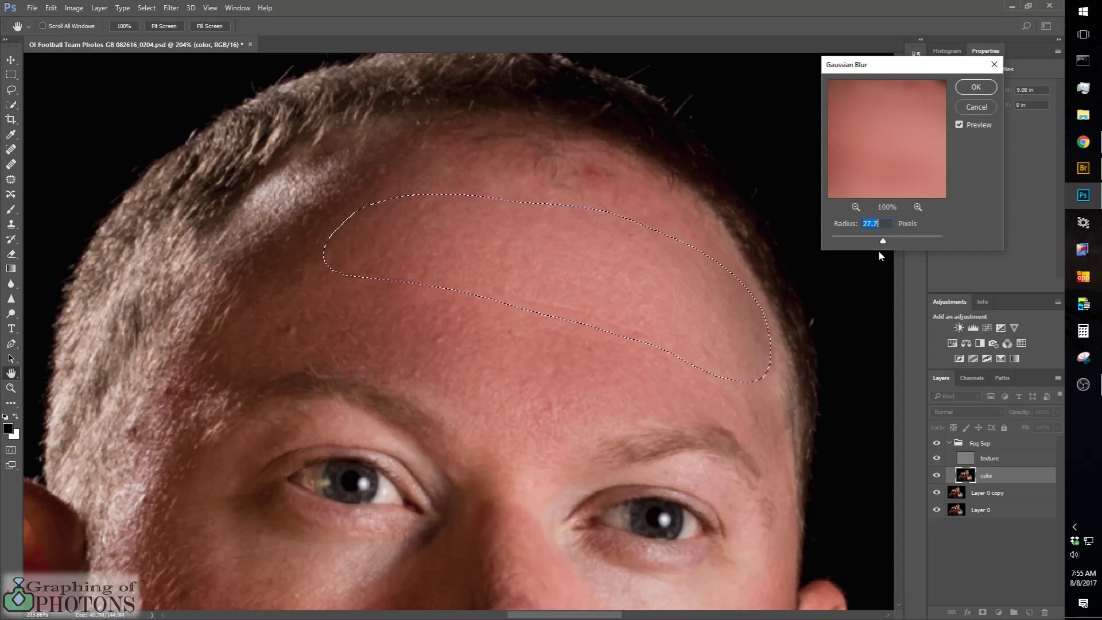
mouse_move(882, 241)
left_mouse_down()
mouse_move(831, 242)
mouse_move(881, 241)
left_mouse_up()
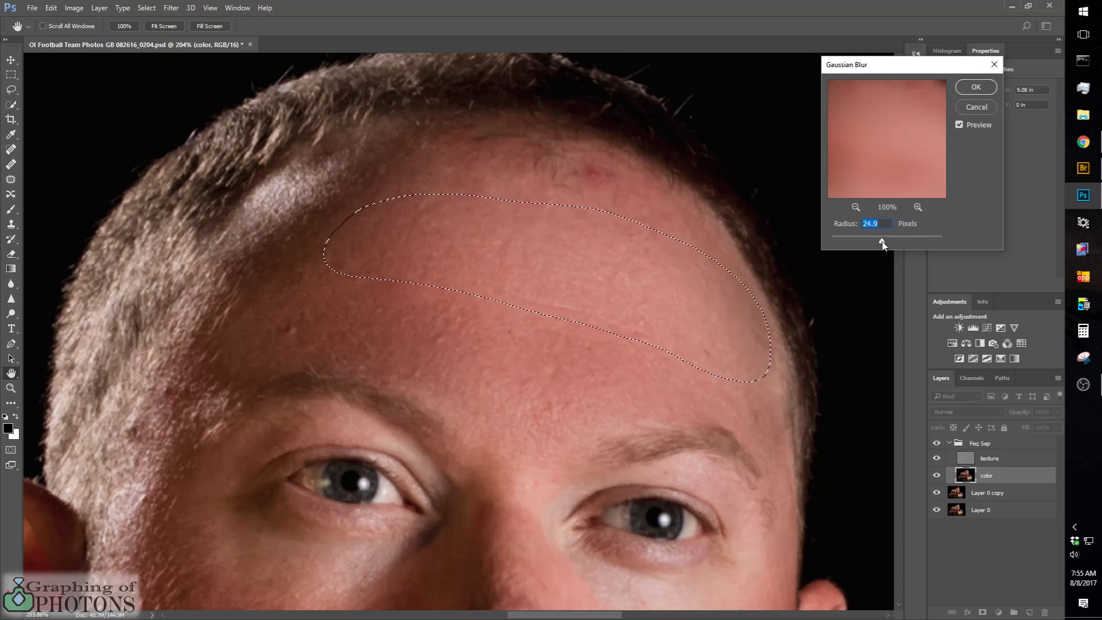
left_click(959, 125)
left_click(960, 126)
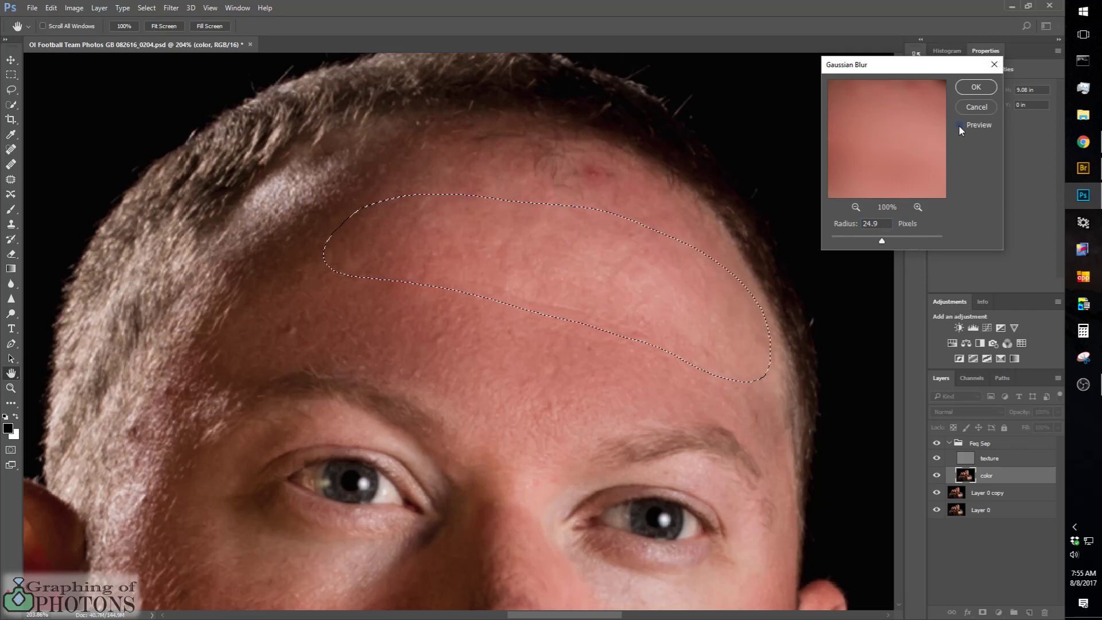
left_click(976, 87)
key("l")
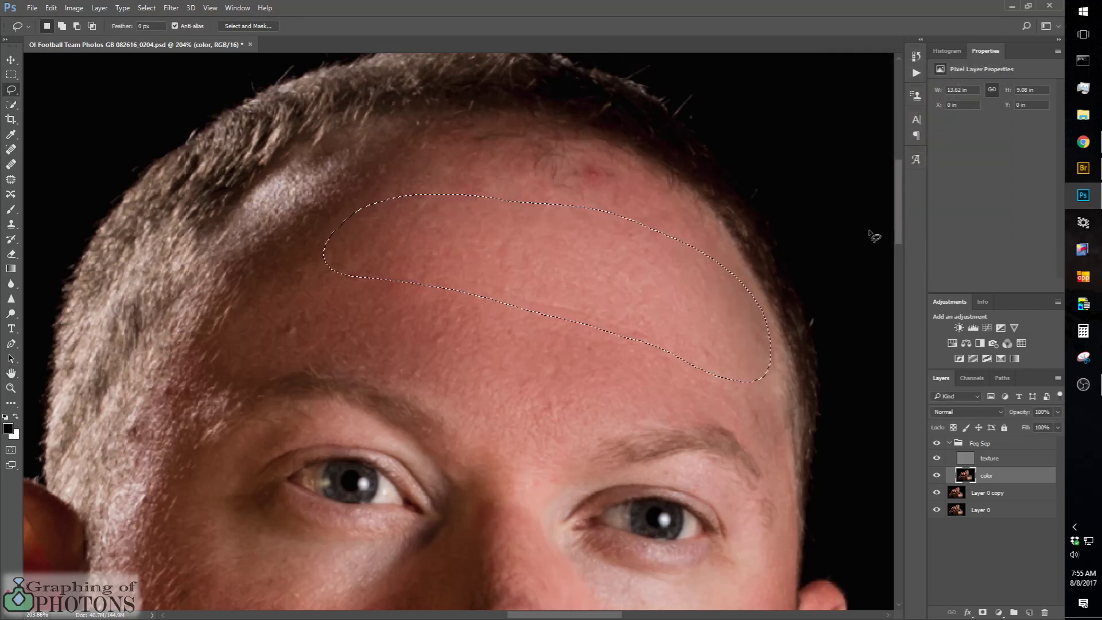
Step: Replace the forehead selection with a freehand outline around the under-eye area on the shadowed side of the face
key("ctrl+d")
left_click_drag(418, 523, 448, 374)
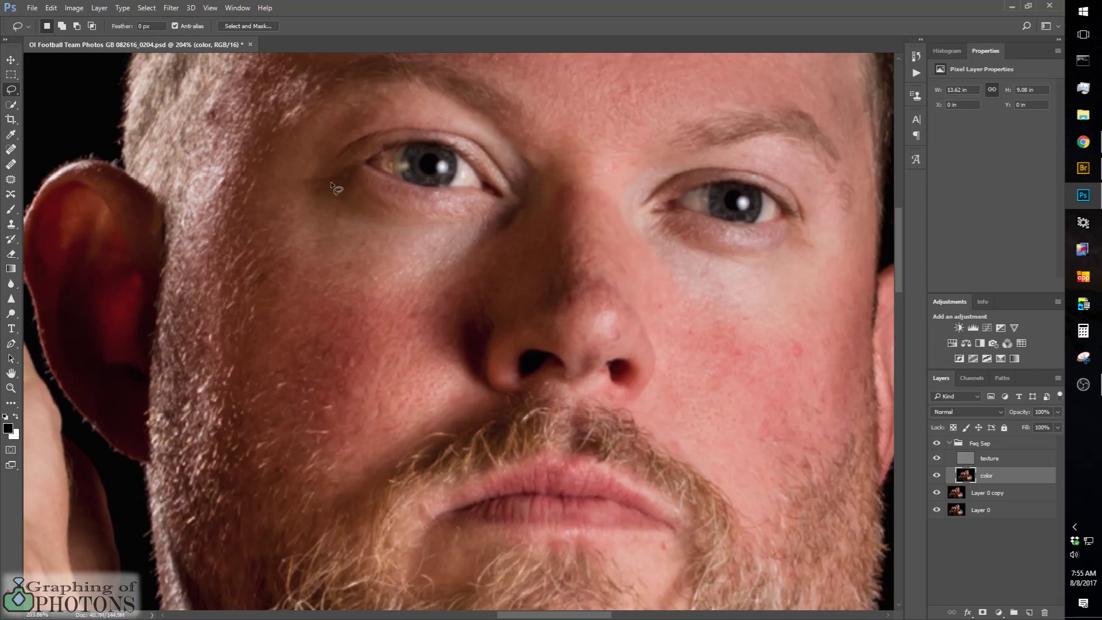
left_click_drag(350, 174, 355, 184)
mouse_move(412, 203)
left_mouse_down()
mouse_move(529, 206)
mouse_move(523, 250)
mouse_move(486, 272)
left_mouse_up()
left_click_drag(394, 319, 336, 310)
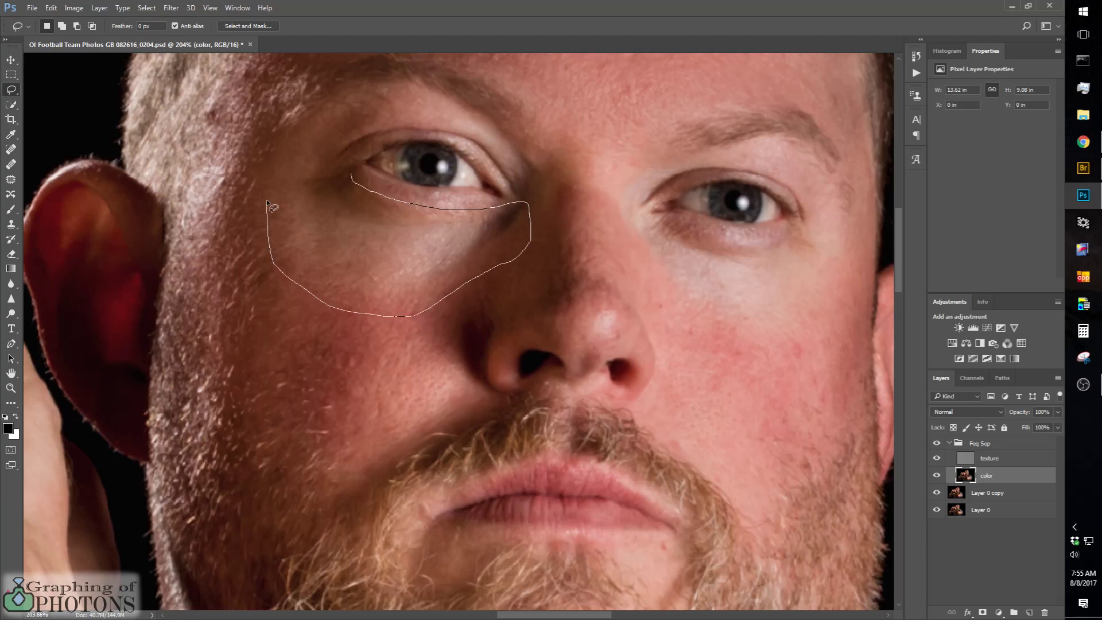
mouse_move(302, 154)
left_mouse_down()
mouse_move(334, 158)
mouse_move(339, 169)
left_mouse_up()
left_click_drag(351, 174, 353, 175)
Step: Feather the under-eye selection on the shadowed side by 10 pixels
left_click(172, 11)
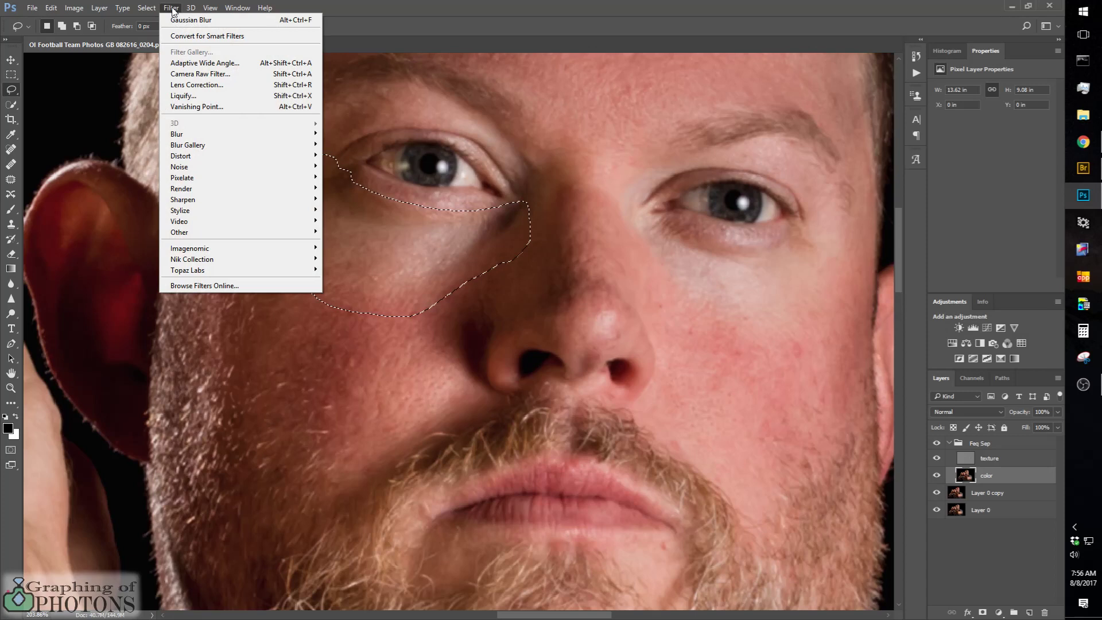
mouse_move(265, 7)
left_click(374, 287)
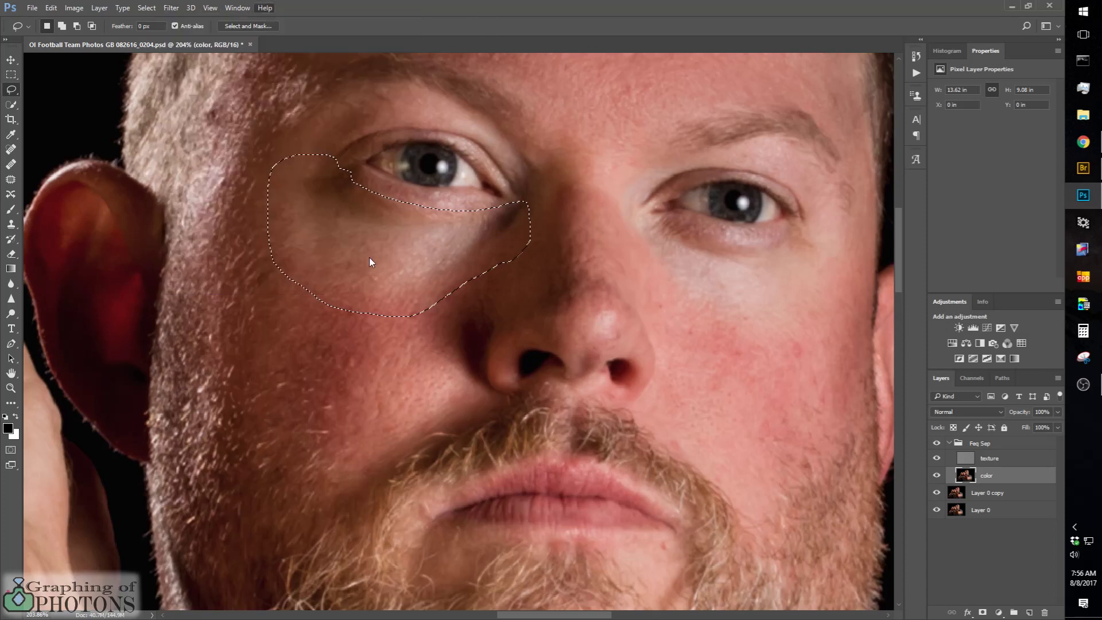
right_click(370, 258)
left_click(401, 292)
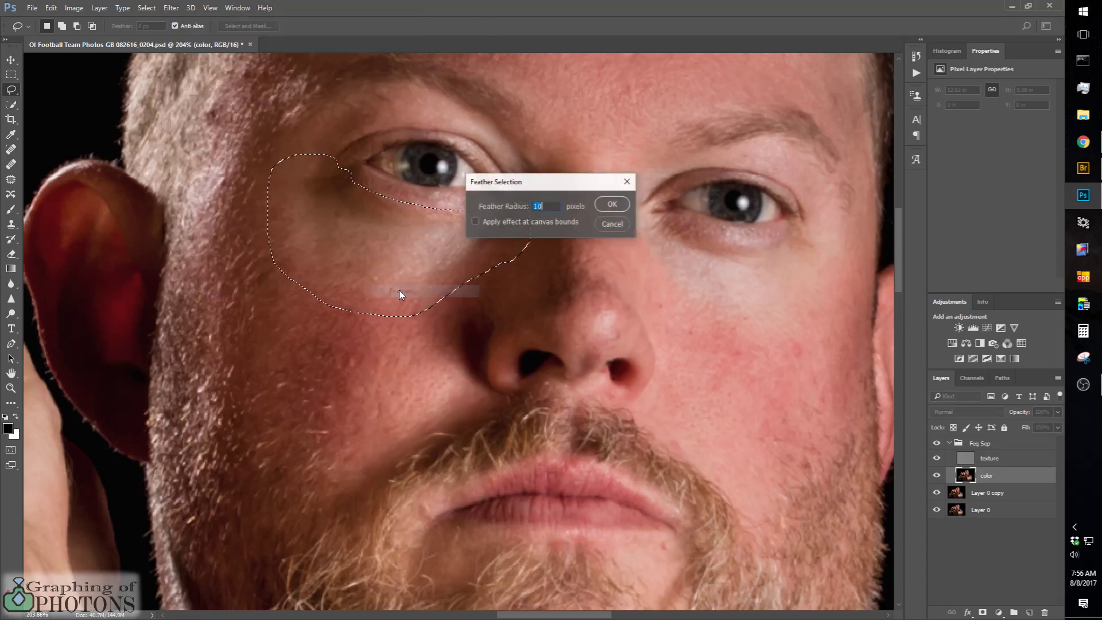
left_click(612, 205)
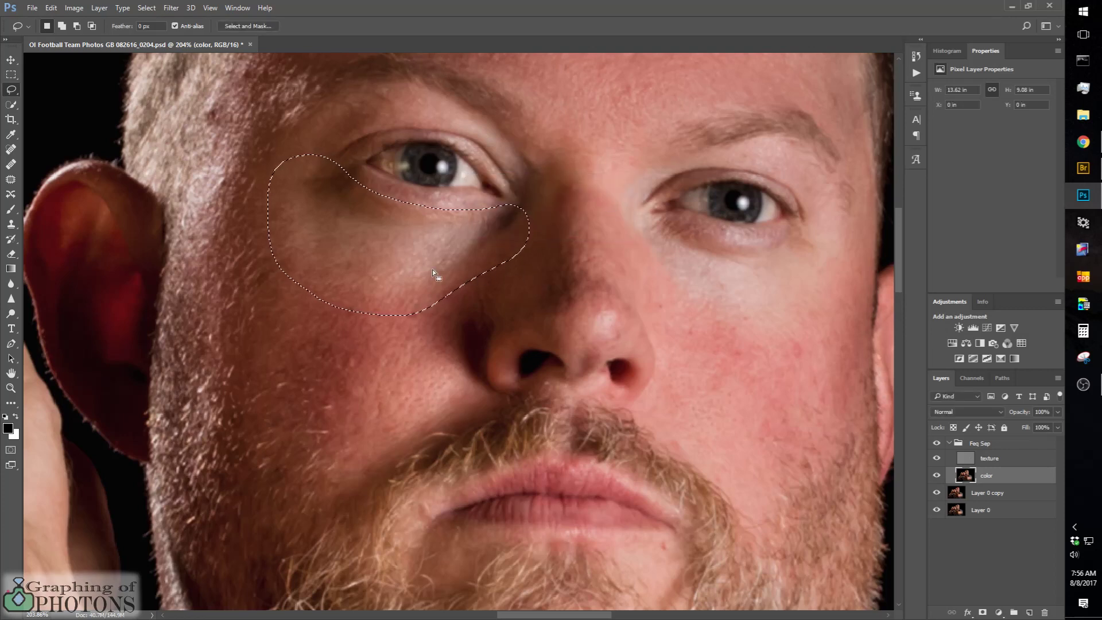
left_click_drag(412, 270, 411, 267)
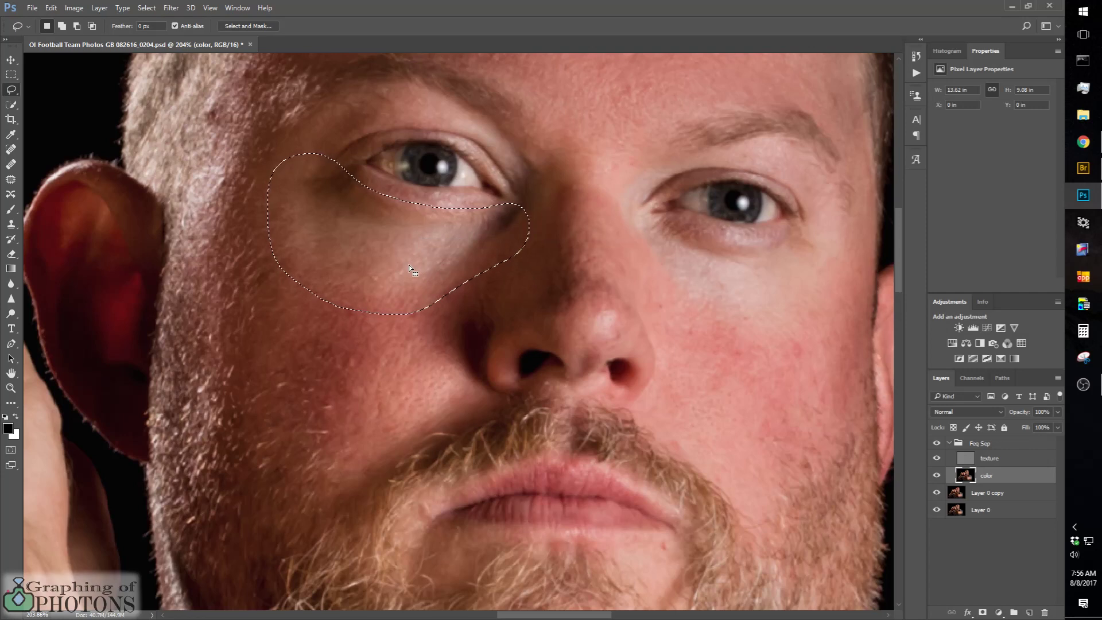
Step: Apply a Gaussian Blur with a 20.8 pixel radius to the shadowed under-eye selection, comparing its preview off and on
left_click(170, 8)
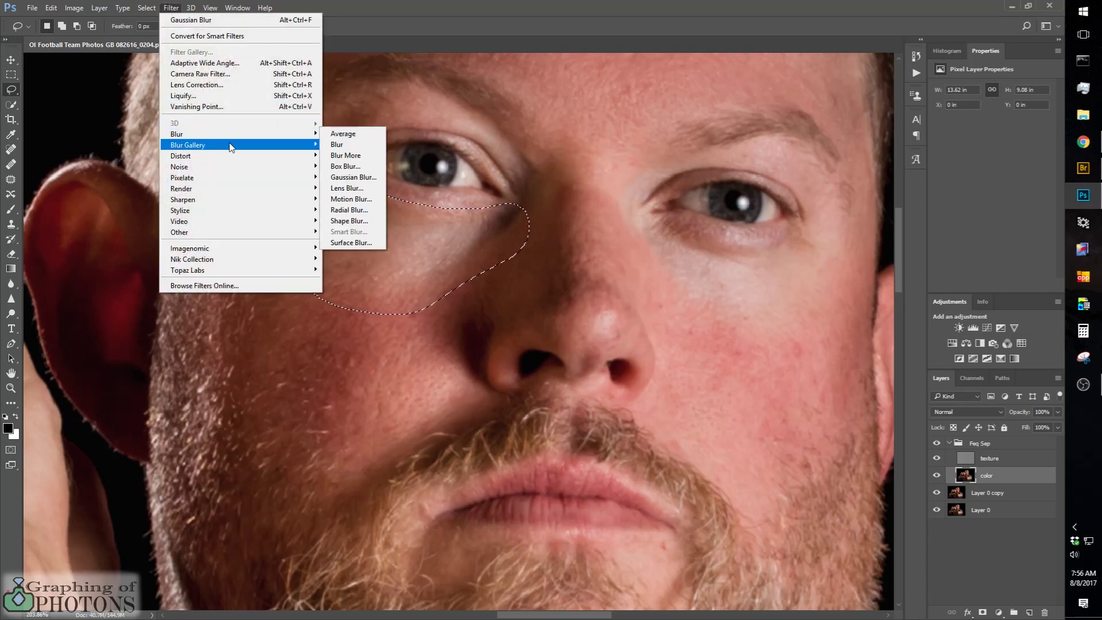
left_click(349, 178)
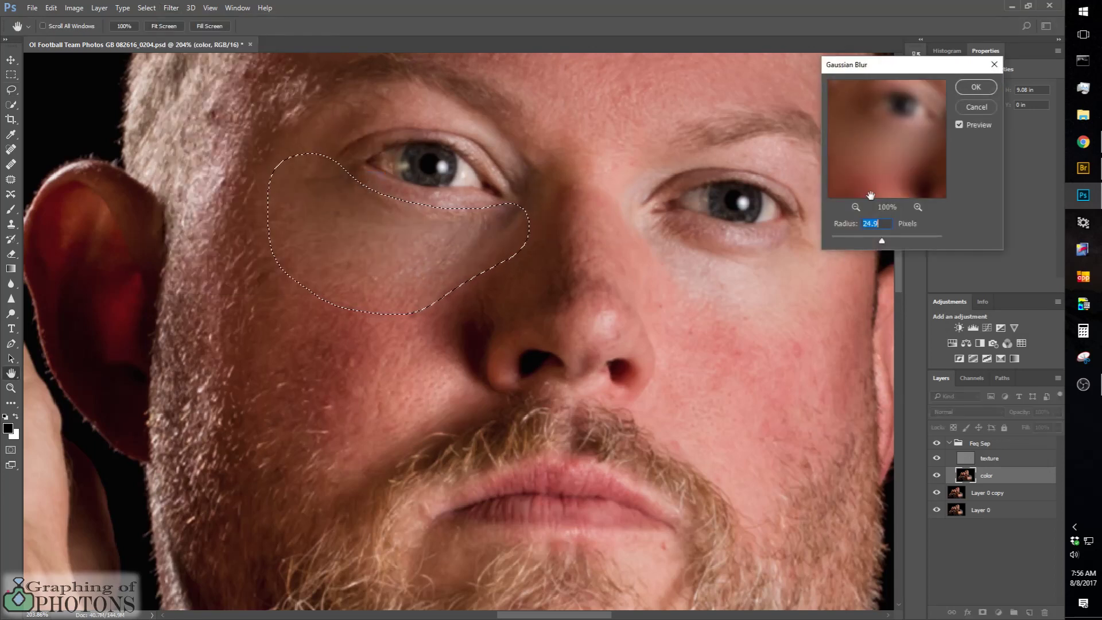
left_click(960, 126)
left_click_drag(883, 244, 883, 243)
left_click(959, 125)
left_click(960, 125)
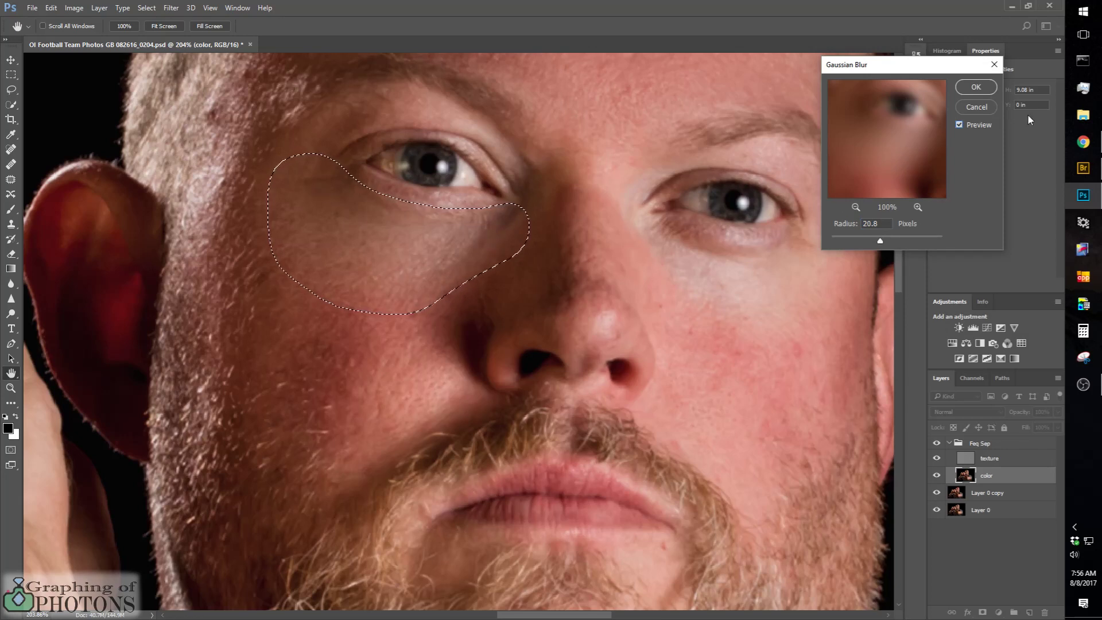
left_click(976, 87)
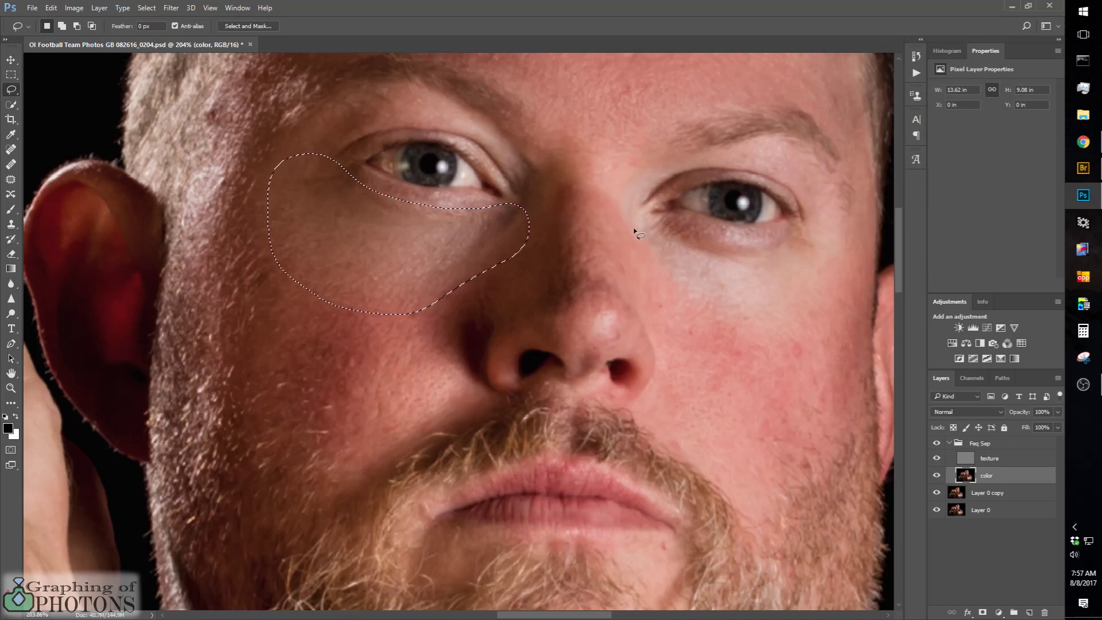
Step: Replace the selection with a freehand outline around the inner corner and underside of the brighter-side eye, feathered by 10 pixels
key("ctrl+d")
mouse_move(634, 174)
left_mouse_down()
mouse_move(618, 235)
mouse_move(649, 272)
mouse_move(685, 309)
mouse_move(741, 332)
mouse_move(797, 322)
mouse_move(844, 282)
mouse_move(847, 214)
mouse_move(830, 200)
mouse_move(808, 205)
left_mouse_up()
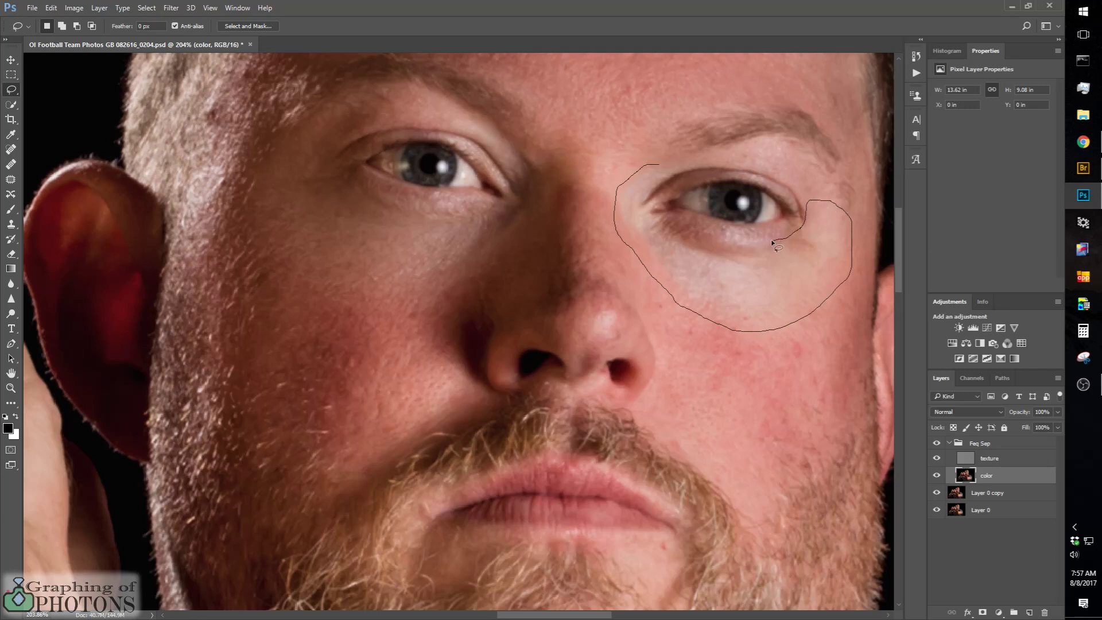
left_click_drag(773, 243, 707, 240)
left_click_drag(675, 229, 667, 225)
mouse_move(655, 200)
left_mouse_down()
mouse_move(686, 179)
mouse_move(655, 167)
left_mouse_up()
right_click(714, 290)
left_click(729, 321)
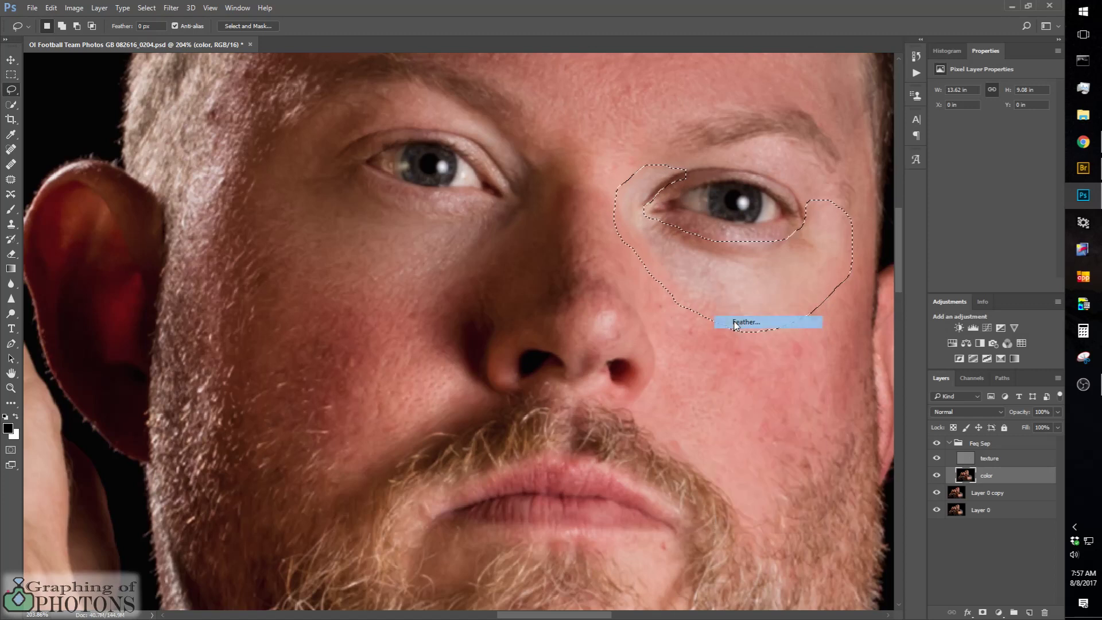
left_click_drag(528, 181, 527, 182)
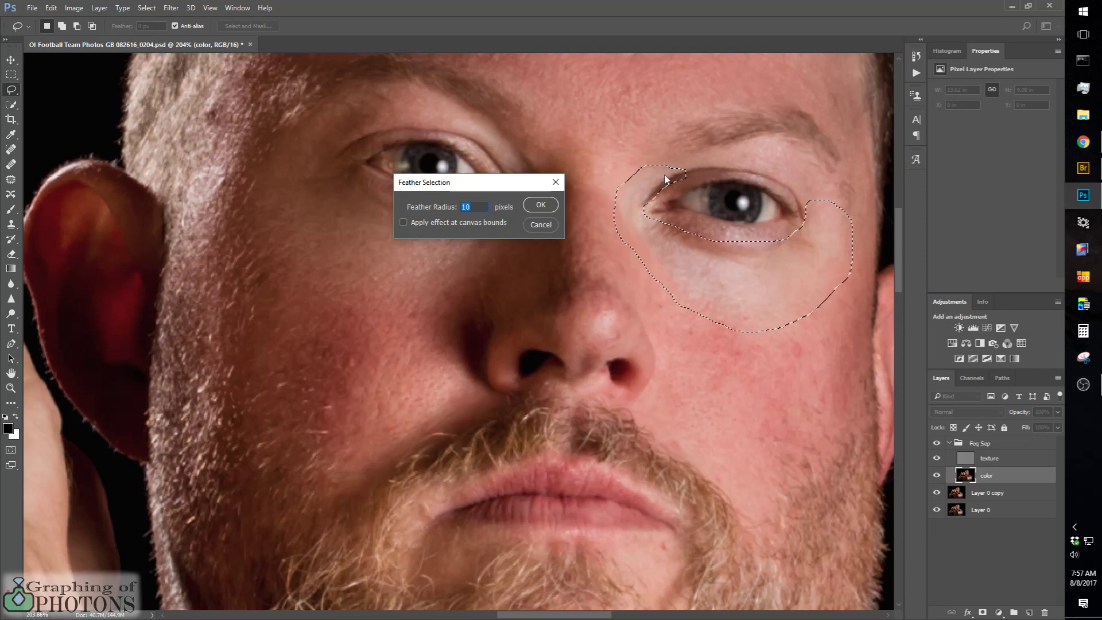
left_click(544, 206)
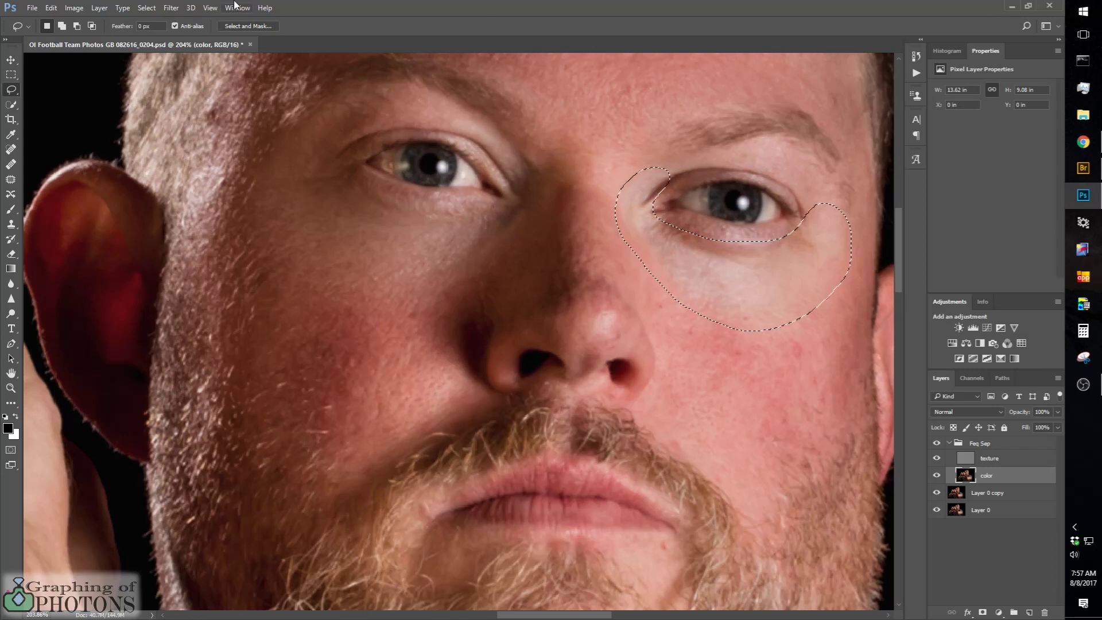
Step: Apply a Gaussian Blur with a 20.8 pixel radius to the brighter under-eye selection after repeatedly comparing its preview off and on
left_click(172, 8)
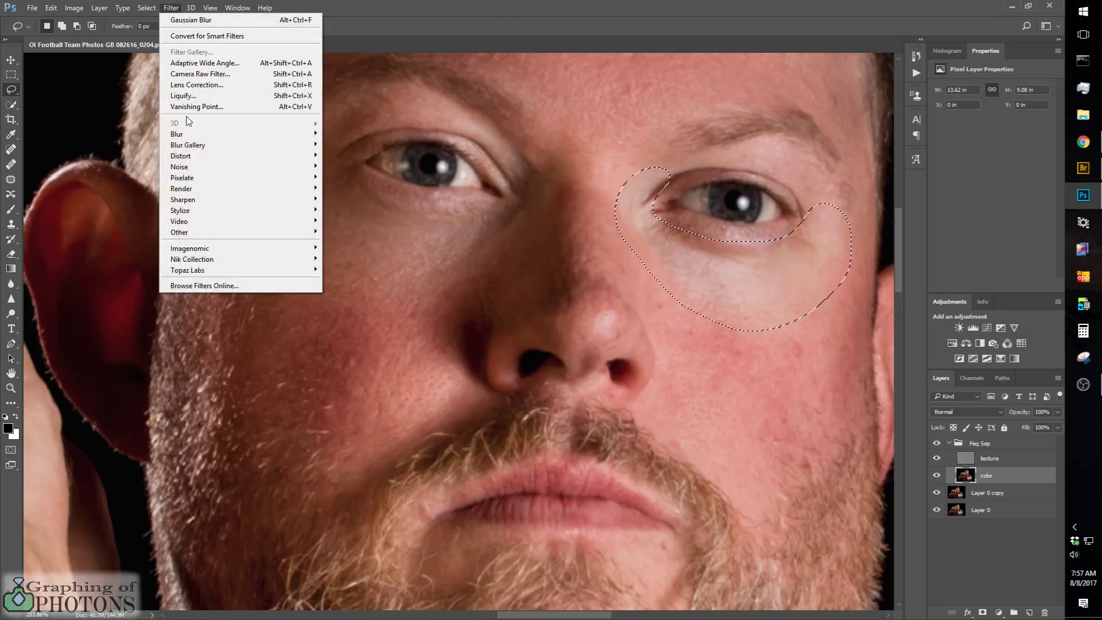
mouse_move(189, 134)
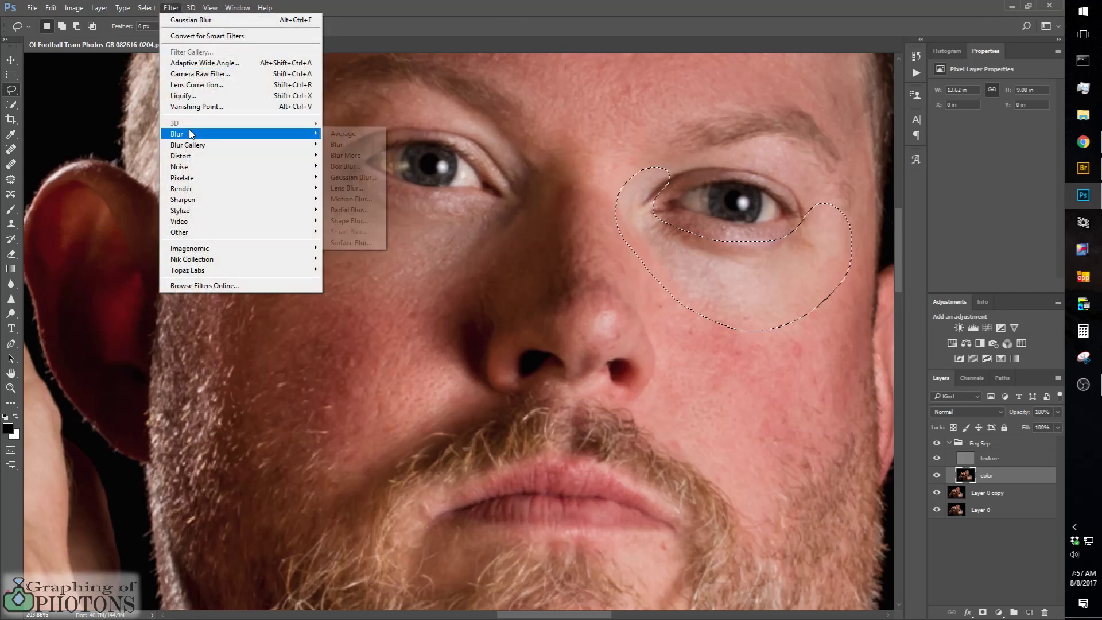
left_click(352, 178)
left_click_drag(916, 71, 321, 108)
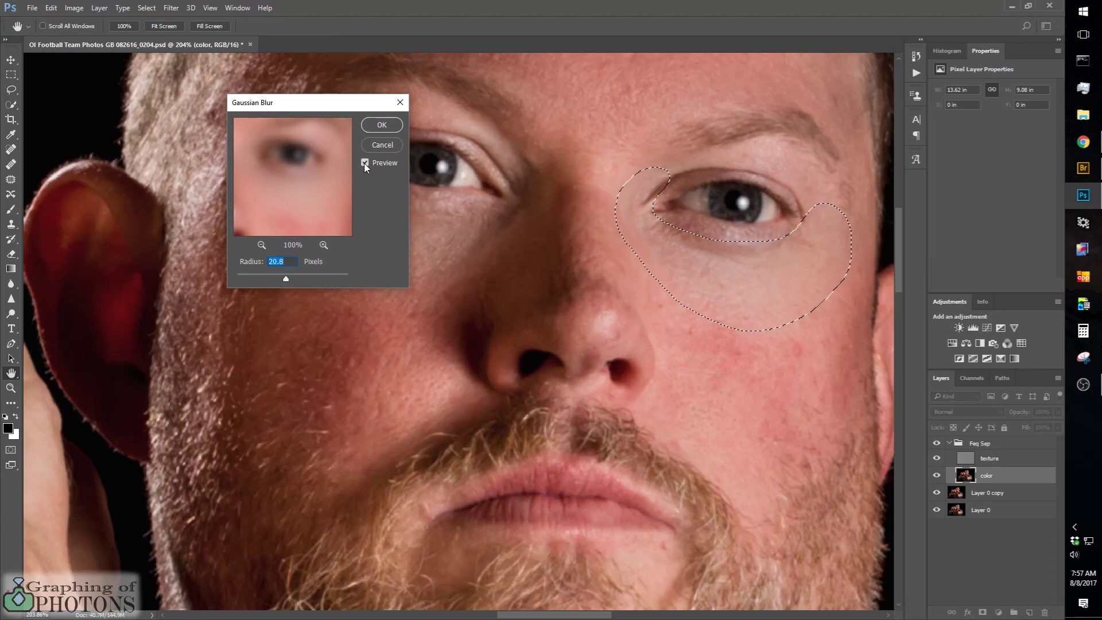
left_click(364, 163)
left_click(365, 163)
left_click(365, 163)
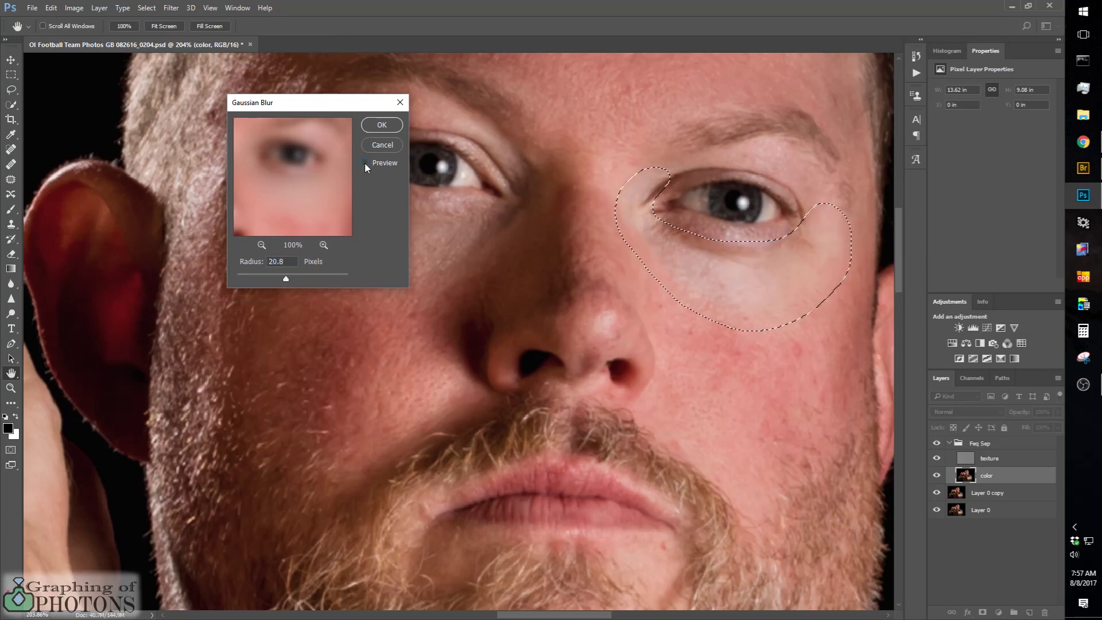
left_click(365, 163)
left_click(365, 163)
left_click(365, 163)
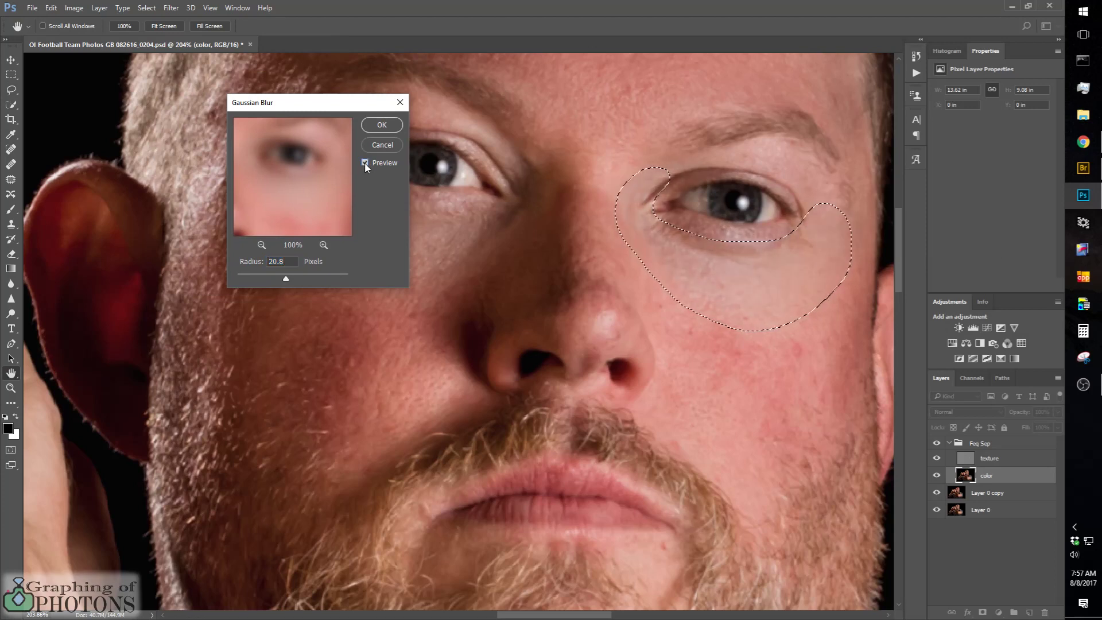
left_click(365, 163)
left_click(364, 163)
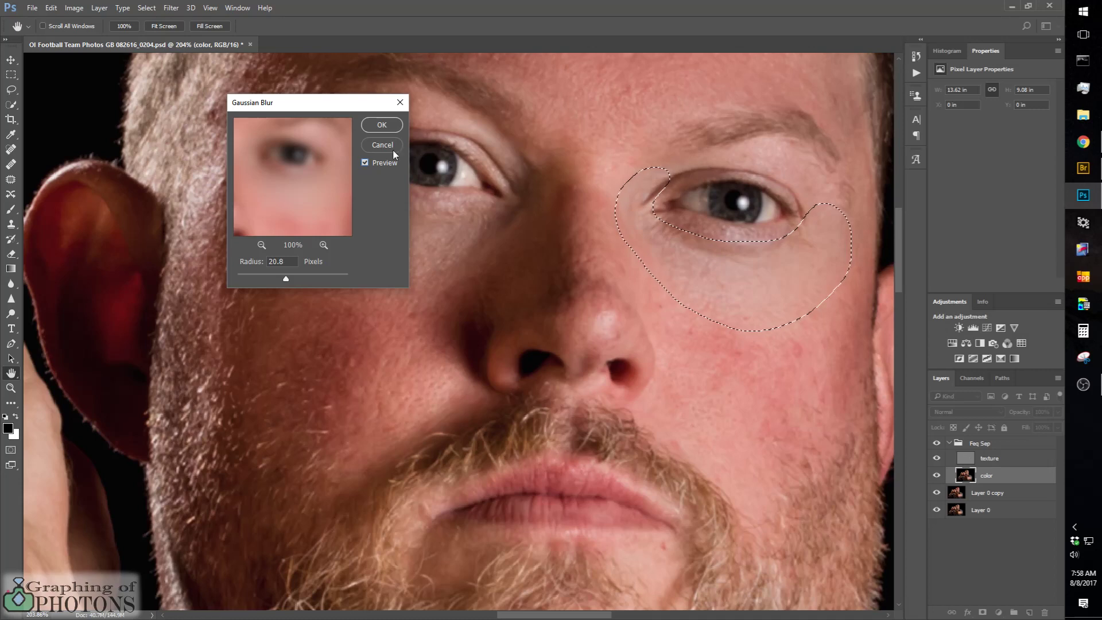
left_click(382, 125)
Step: Replace the selection with a freehand outline around the shadowed cheek between under-eye, nose and beard, feathered by 10 pixels
key("l")
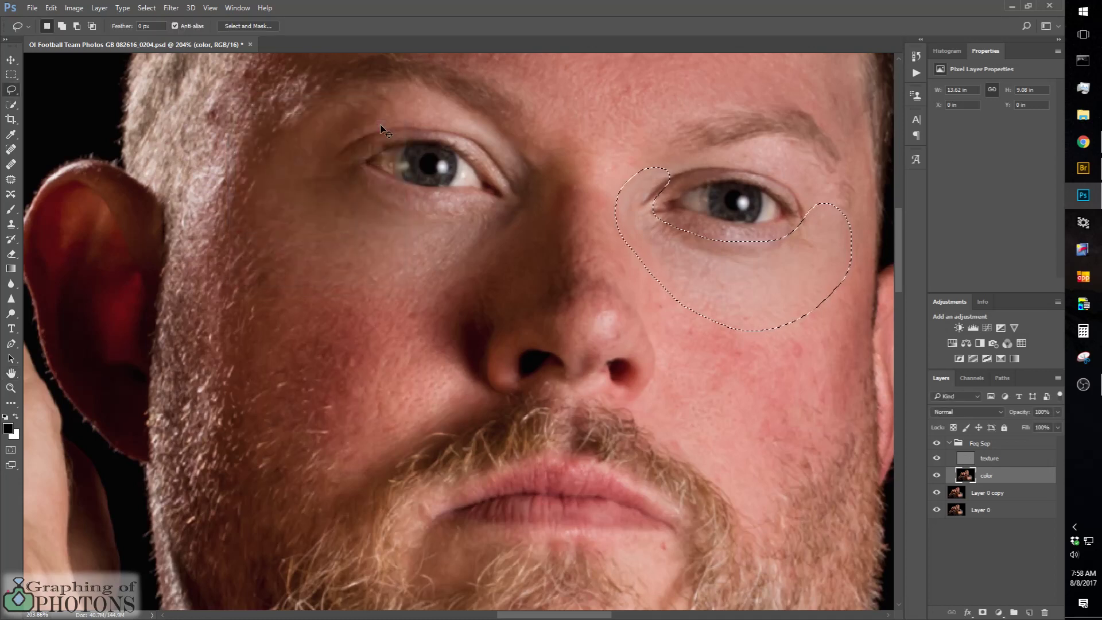
key("ctrl+d")
mouse_move(317, 260)
left_mouse_down()
mouse_move(379, 274)
mouse_move(509, 252)
mouse_move(518, 268)
mouse_move(495, 307)
mouse_move(464, 319)
mouse_move(473, 382)
mouse_move(449, 411)
mouse_move(367, 464)
mouse_move(345, 464)
mouse_move(297, 431)
left_mouse_up()
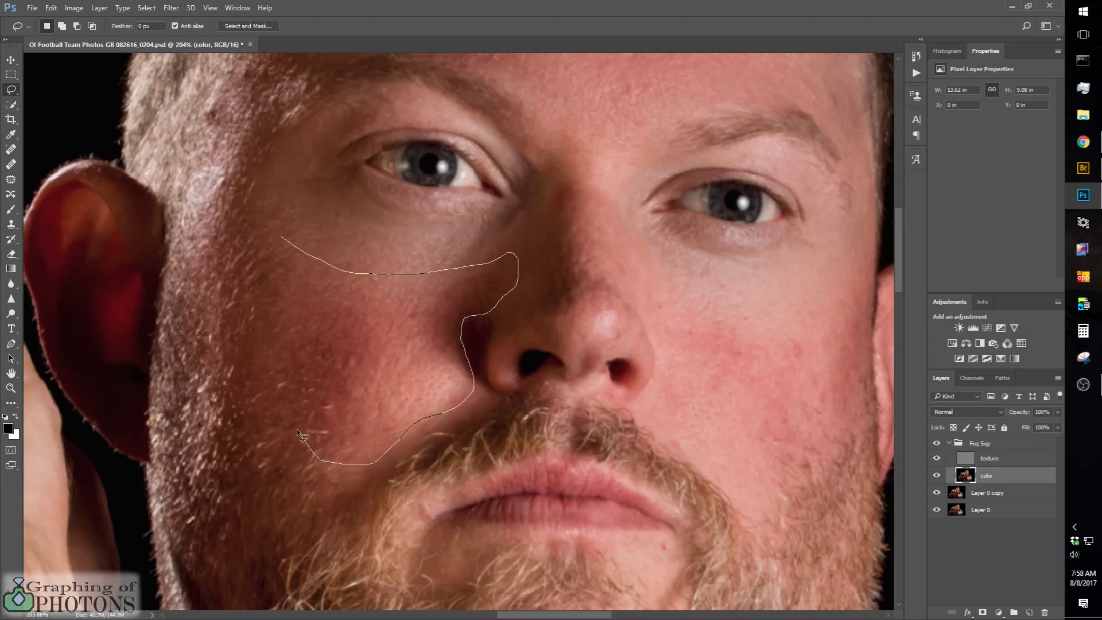
mouse_move(253, 364)
left_mouse_down()
mouse_move(256, 252)
mouse_move(279, 231)
left_mouse_up()
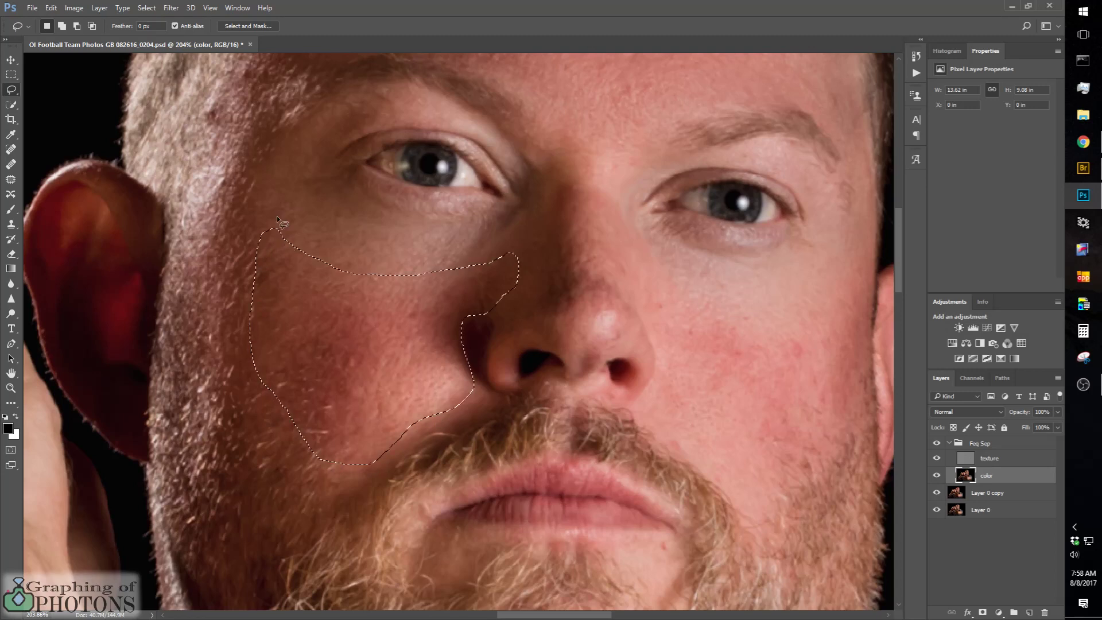
right_click(347, 336)
left_click(394, 369)
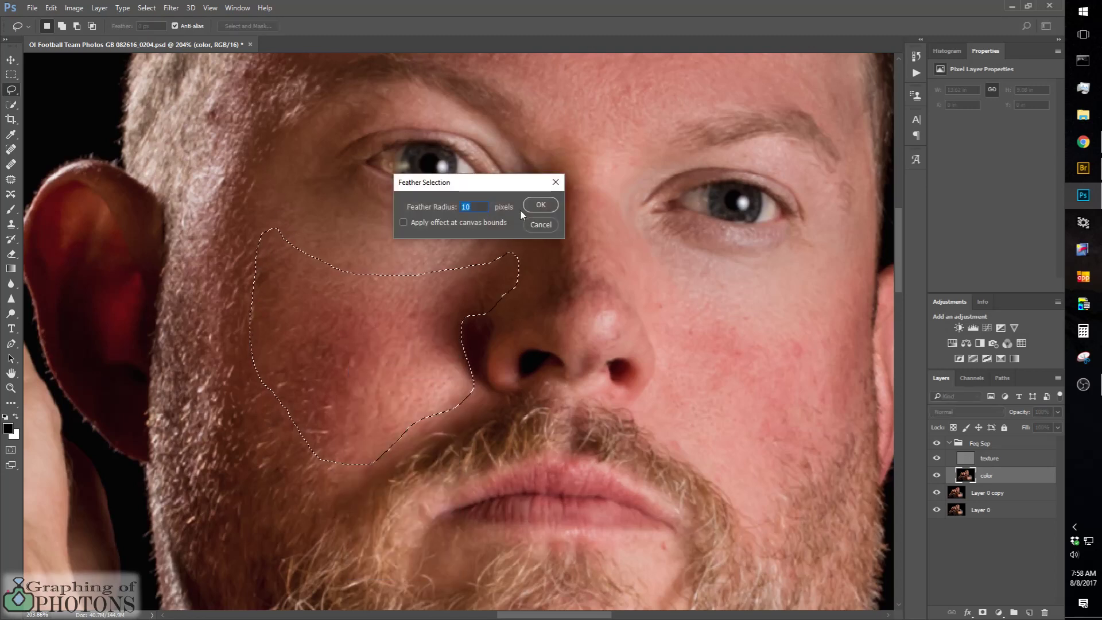
left_click(538, 179)
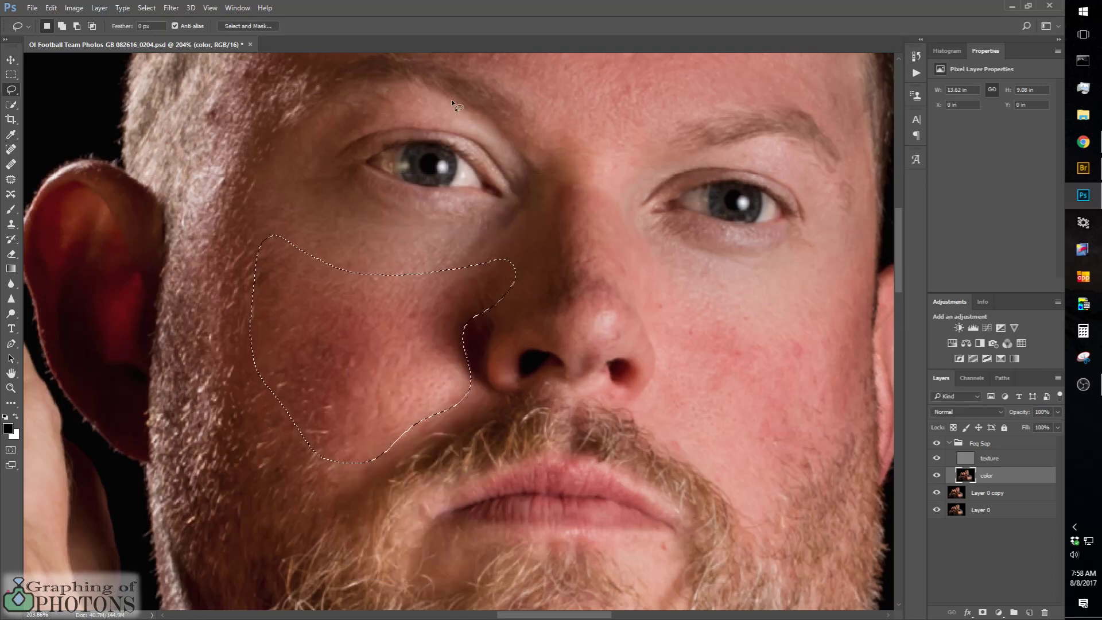
Step: Compare the blur preview off and on for the shadowed cheek, and apply a Gaussian Blur with a 33.2 pixel radius
left_click(172, 8)
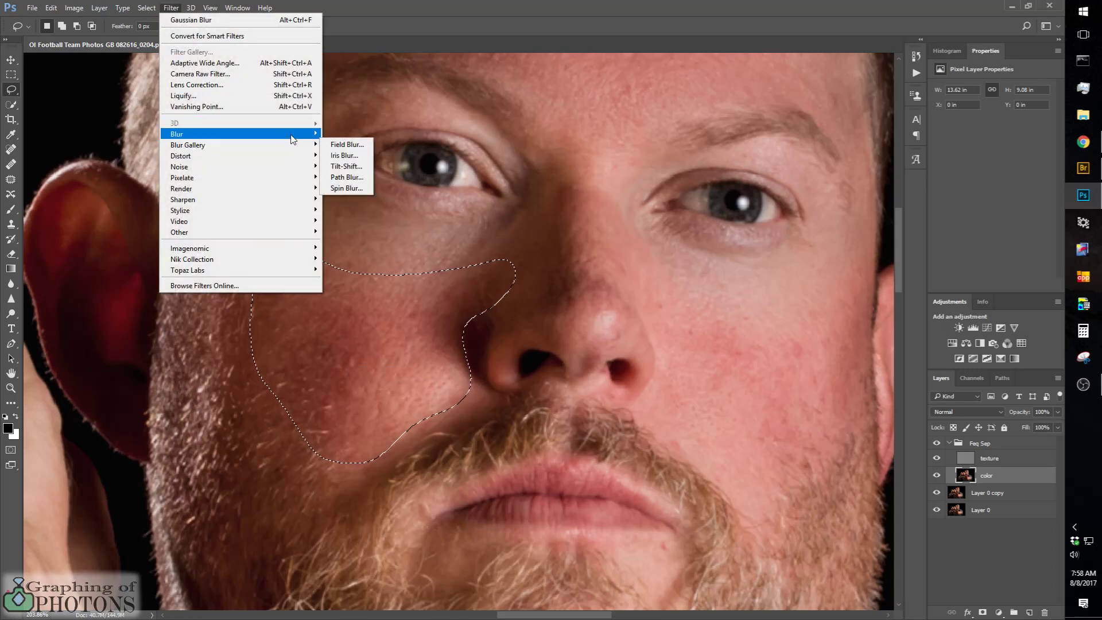
mouse_move(310, 134)
left_click(362, 178)
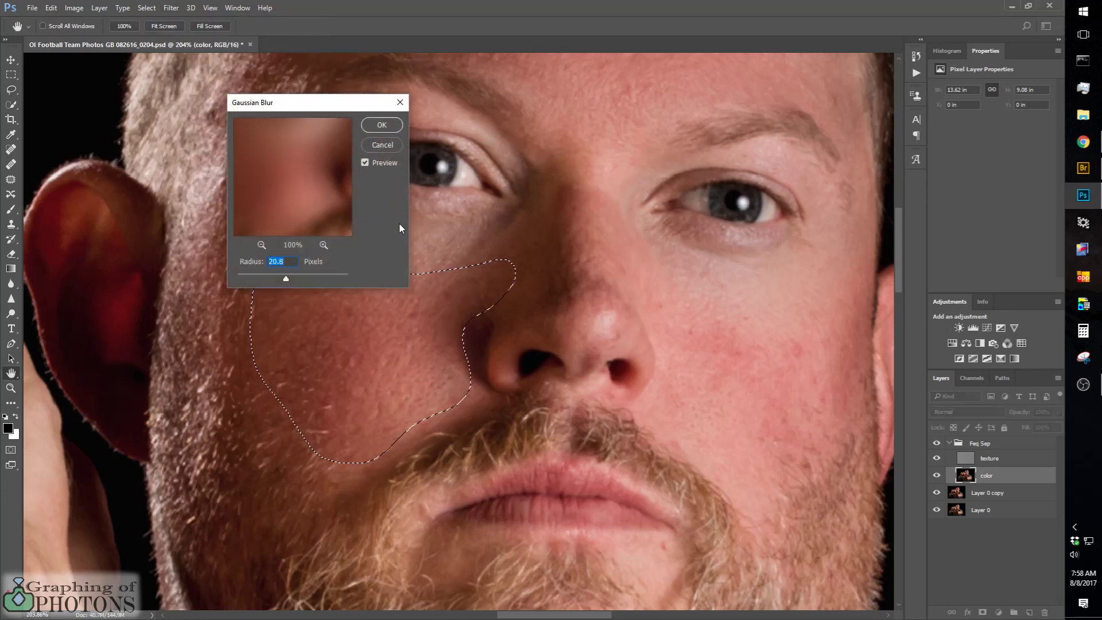
left_click_drag(367, 108, 742, 114)
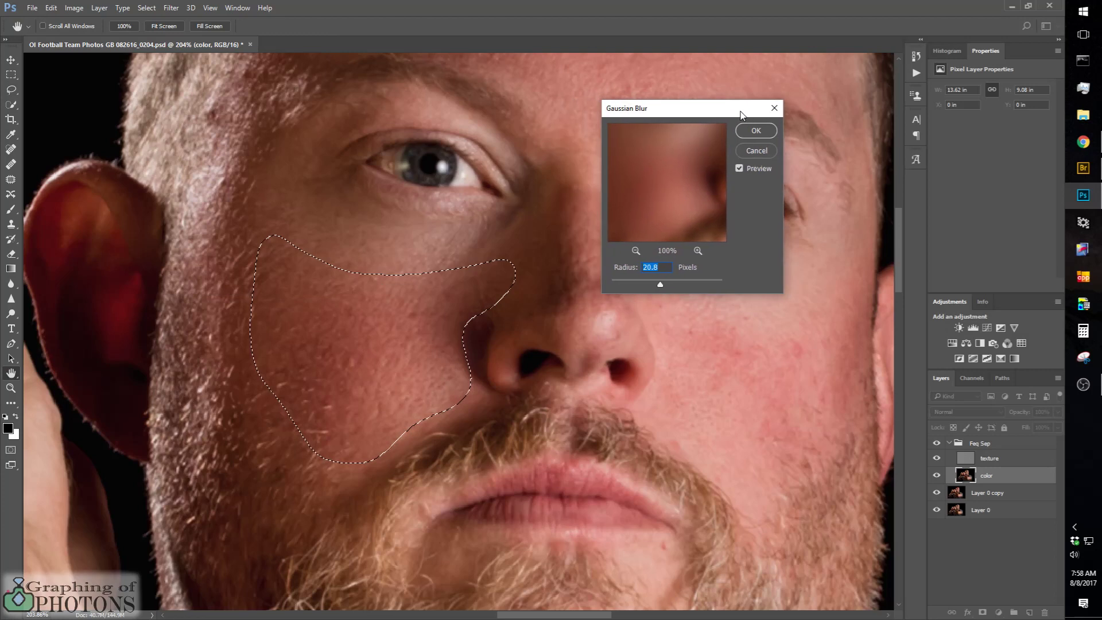
left_click(740, 169)
left_click(740, 169)
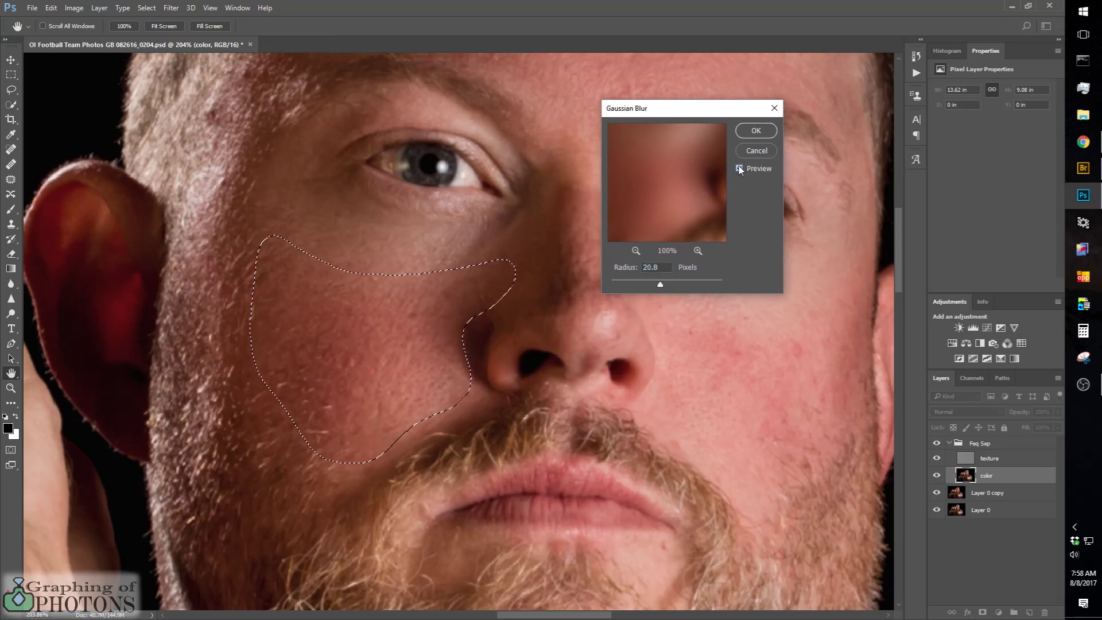
left_click_drag(660, 284, 664, 284)
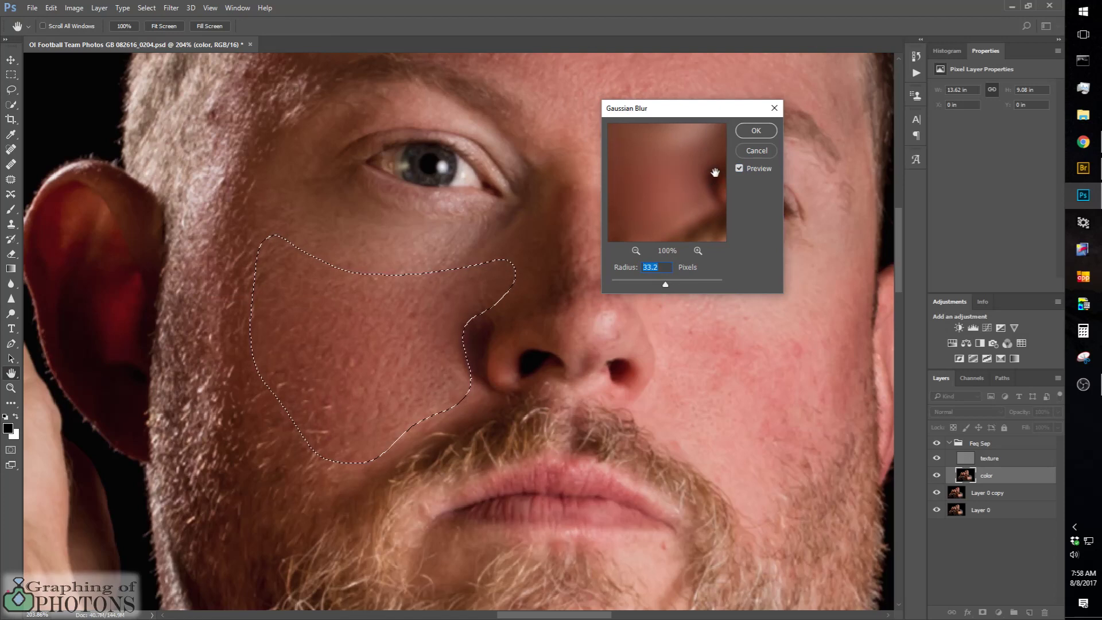
left_click(757, 131)
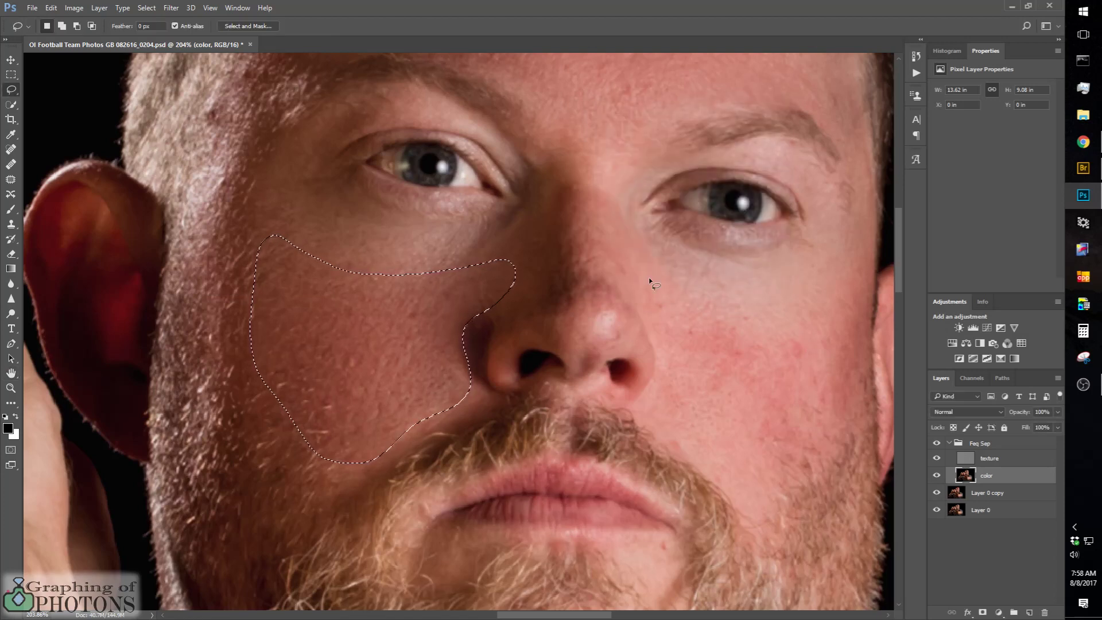
Step: Replace the selection with a freehand outline around the brighter-side cheek between eye, nose, beard and ear, feathered by 10 pixels
left_click_drag(621, 228, 619, 281)
mouse_move(654, 343)
left_mouse_down()
mouse_move(660, 384)
mouse_move(638, 409)
mouse_move(661, 441)
mouse_move(687, 458)
mouse_move(753, 454)
mouse_move(802, 444)
mouse_move(861, 379)
mouse_move(868, 310)
left_mouse_up()
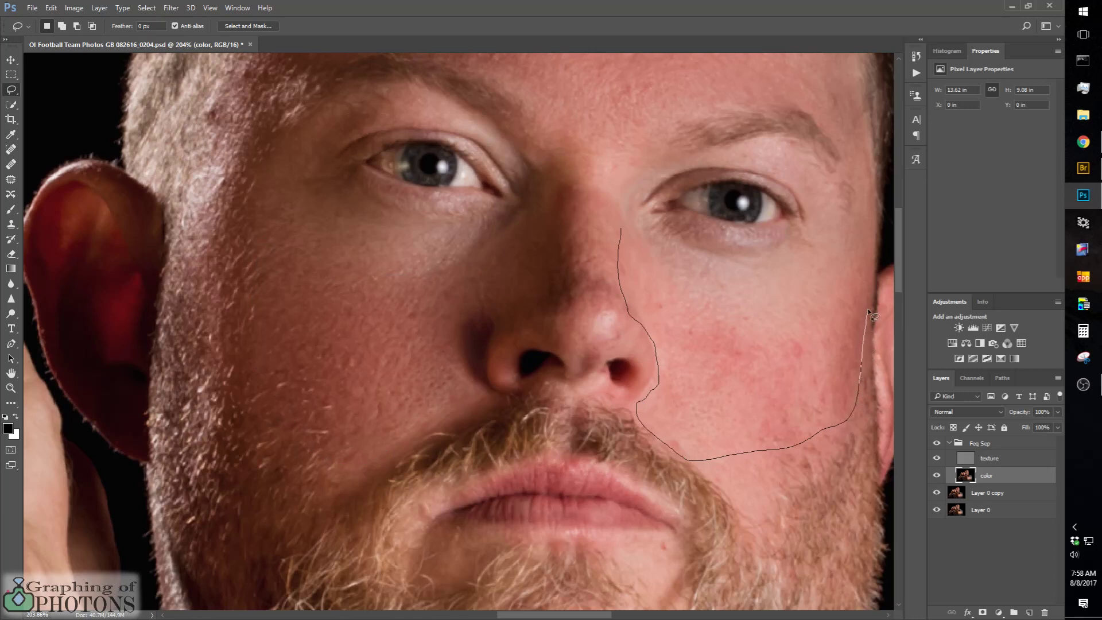
left_click_drag(870, 270, 815, 268)
mouse_move(731, 277)
left_mouse_down()
mouse_move(681, 265)
mouse_move(620, 230)
left_mouse_up()
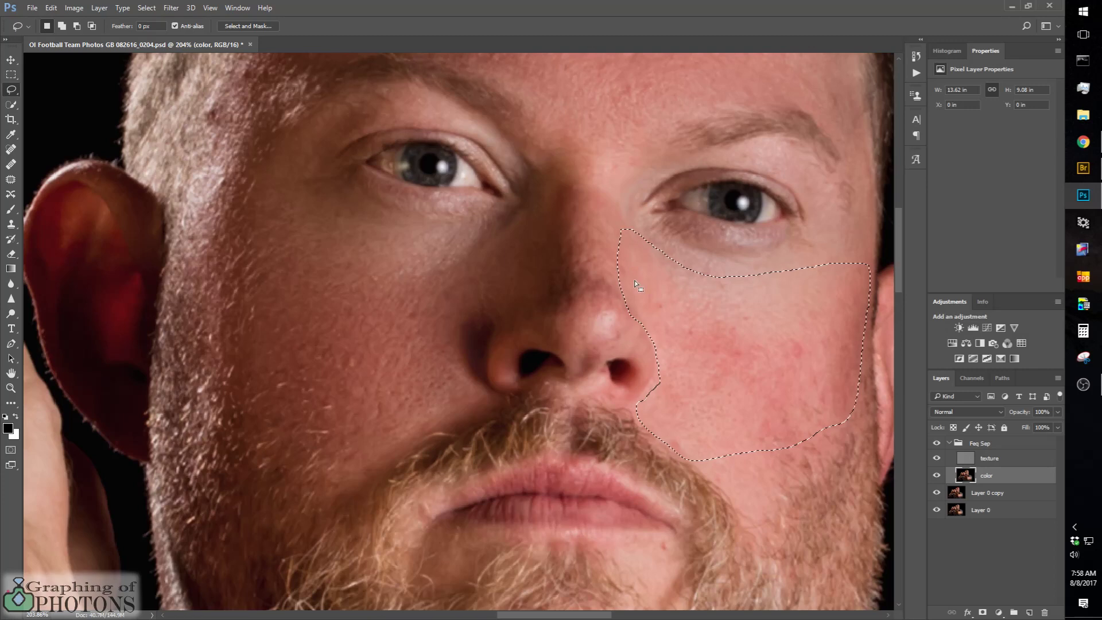
right_click(735, 372)
left_click(761, 405)
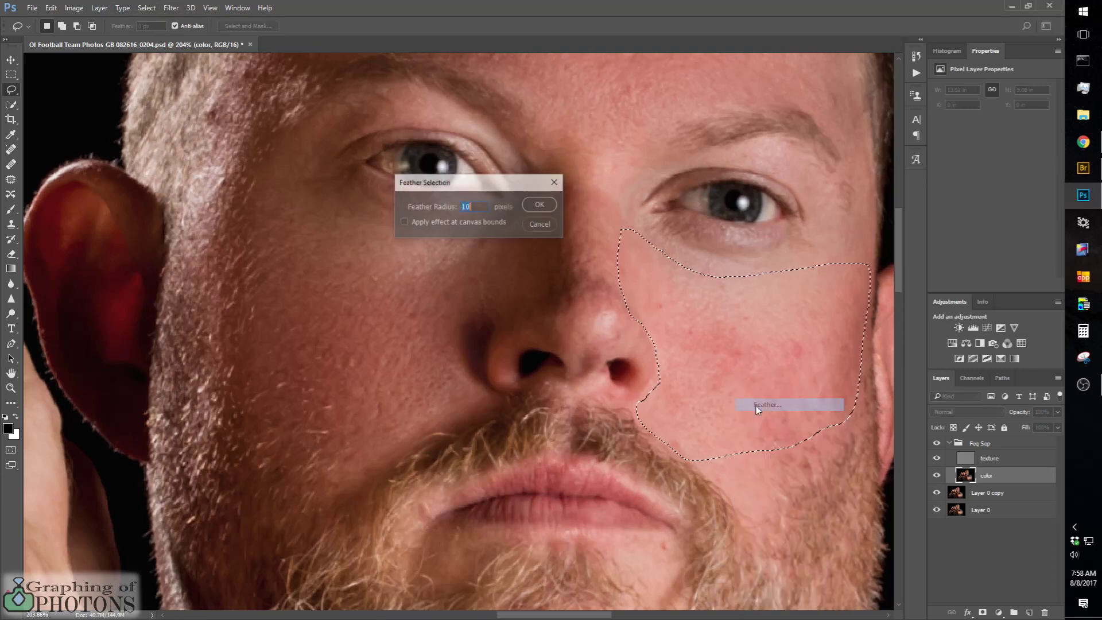
left_click(535, 205)
Step: Apply a Gaussian Blur with a 33.2 pixel radius to the brighter cheek after comparing its preview off and on, and deselect
left_click(171, 8)
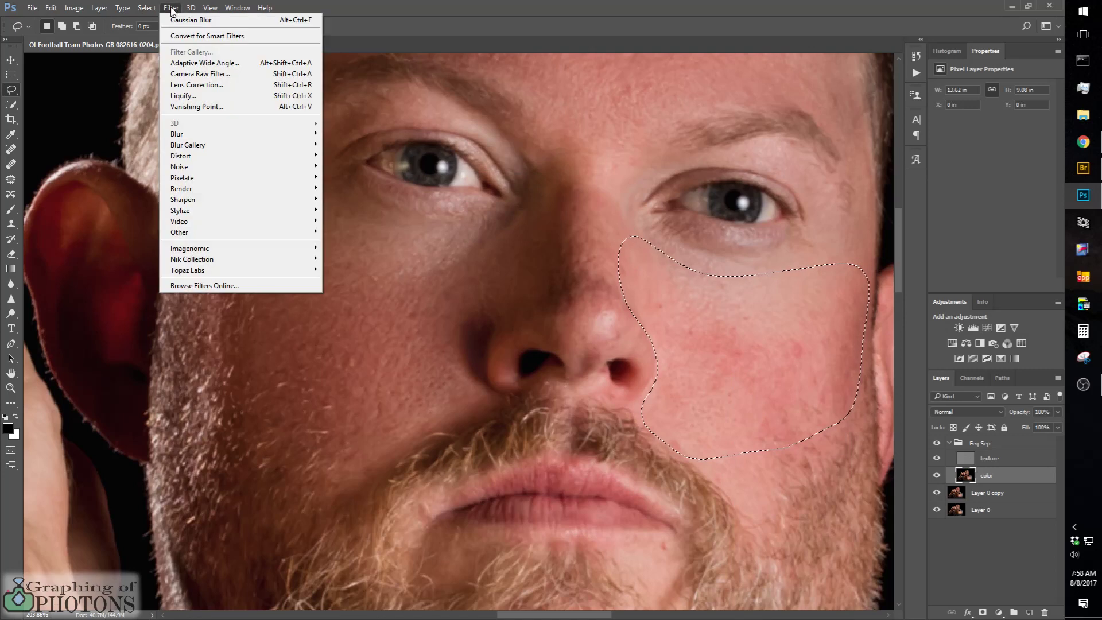
mouse_move(252, 134)
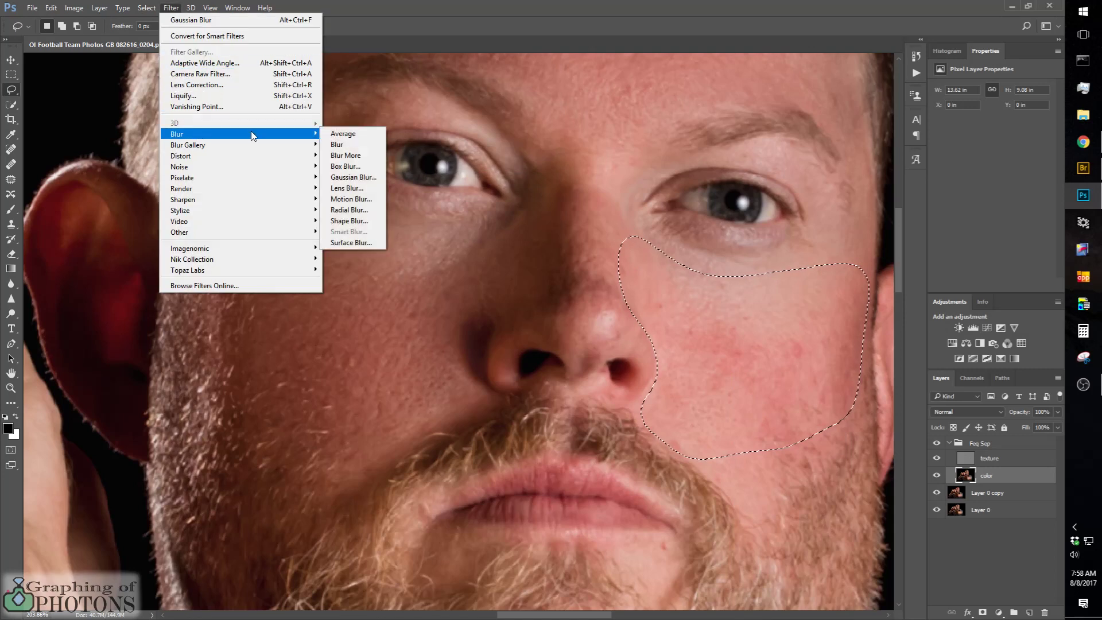
left_click(353, 177)
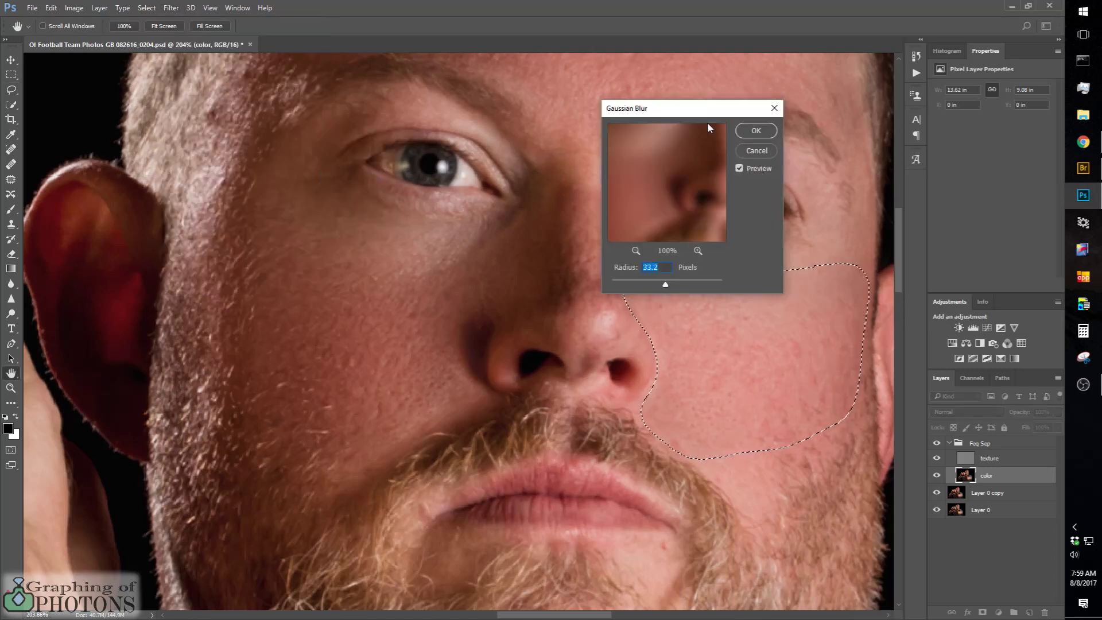
left_click_drag(706, 116, 357, 169)
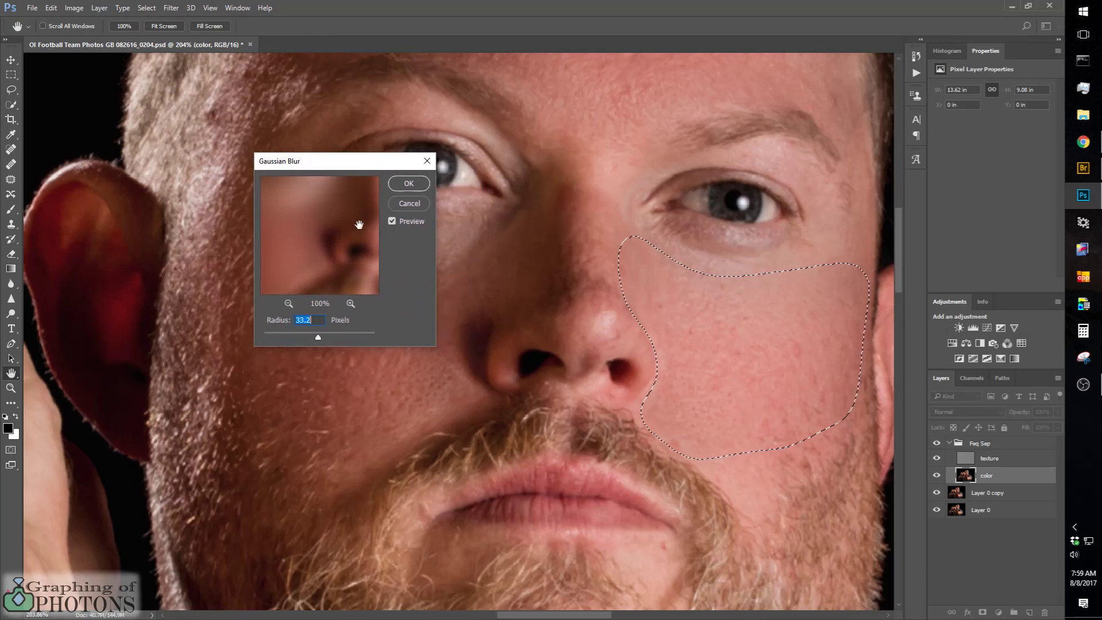
left_click(391, 222)
left_click(391, 222)
left_click(391, 222)
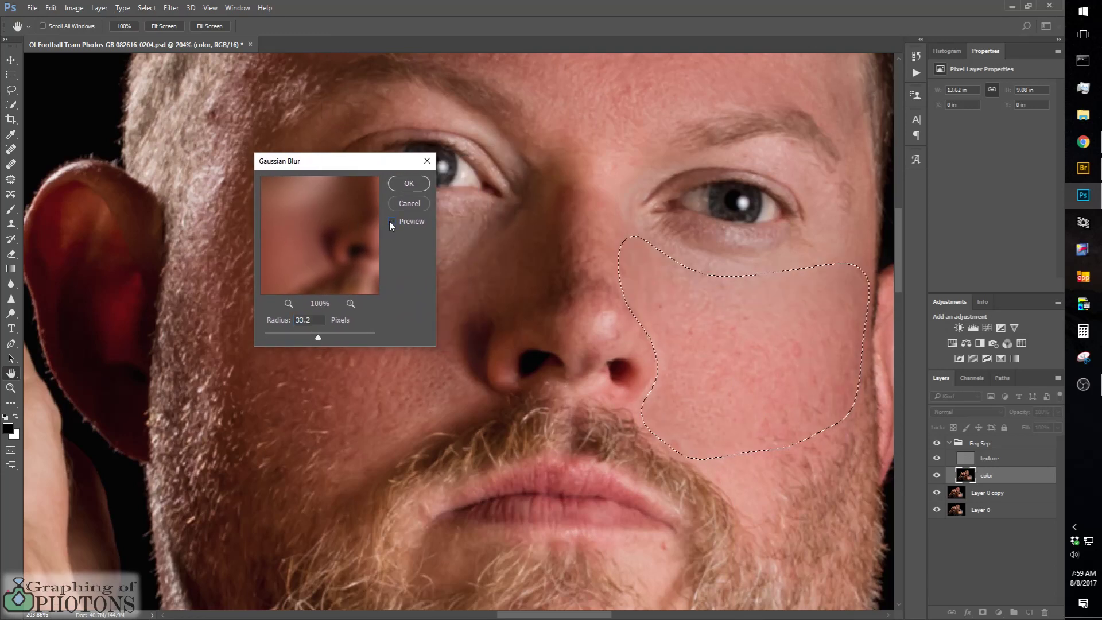
left_click(391, 223)
left_click(392, 221)
left_click(392, 222)
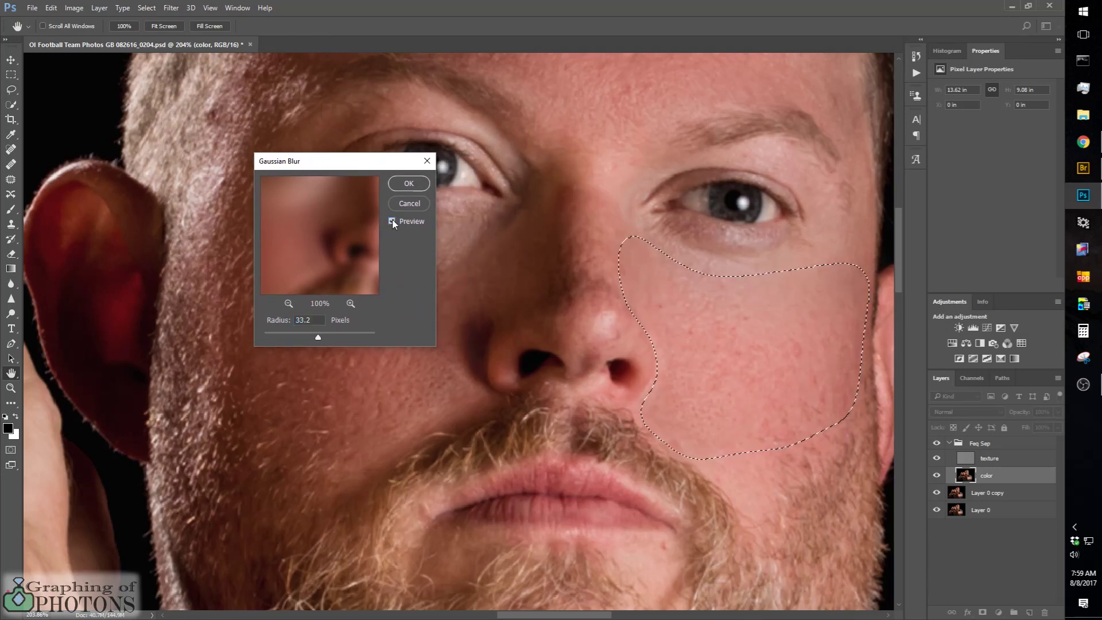
left_click(392, 222)
left_click(392, 222)
left_click(408, 183)
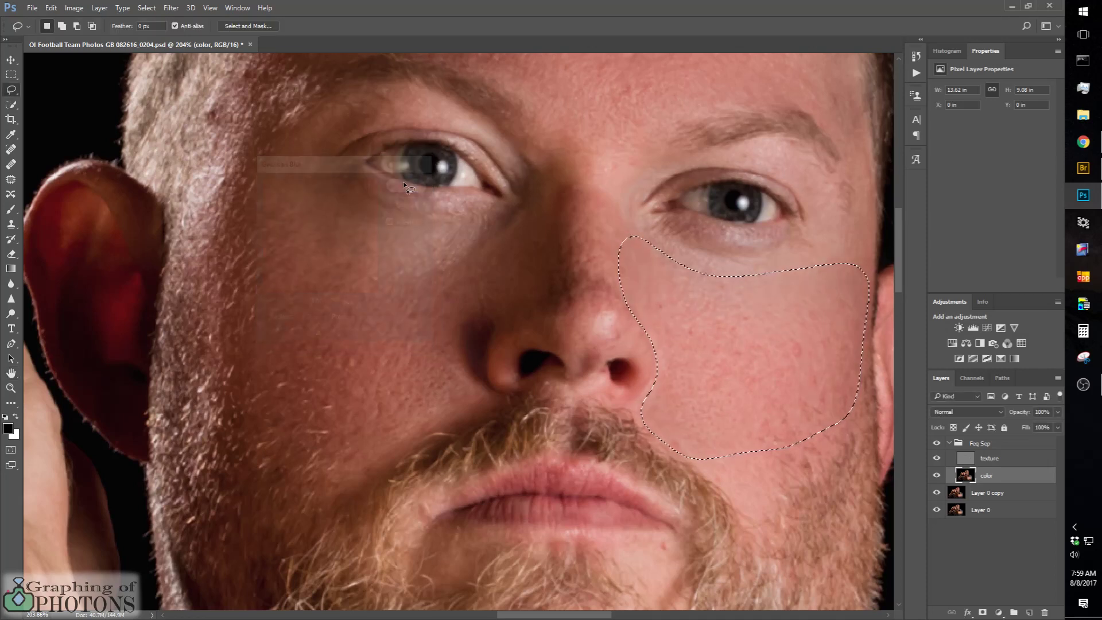
key("ctrl+d")
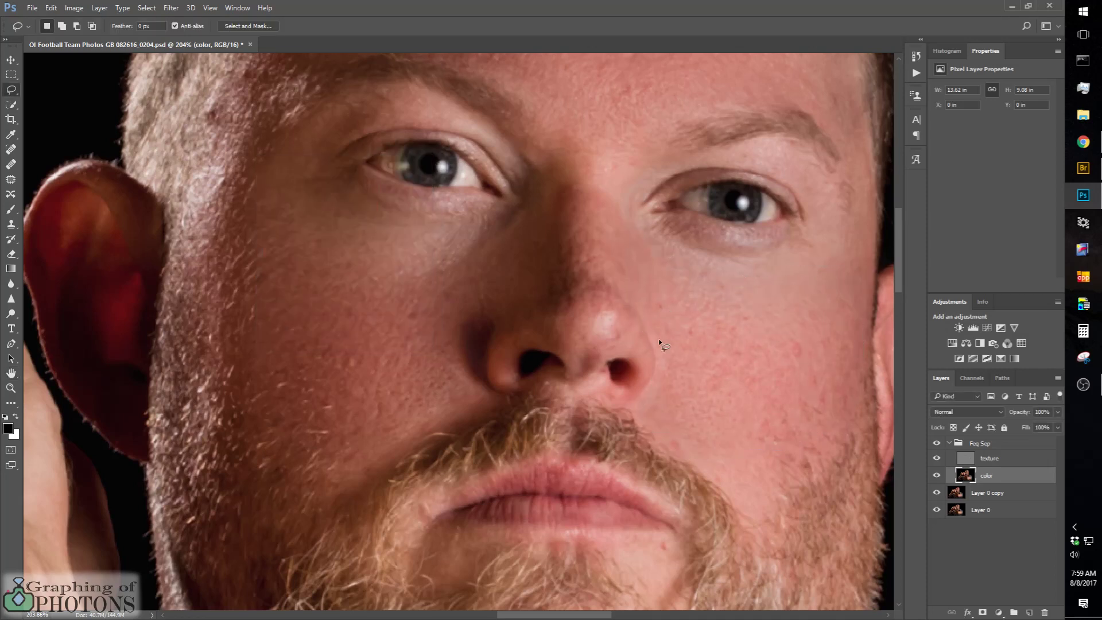
Step: Examine the whole face with the Feq Sep group repeatedly hidden and shown to compare the skin before and after the retouch
scroll(652, 338, "down", 5)
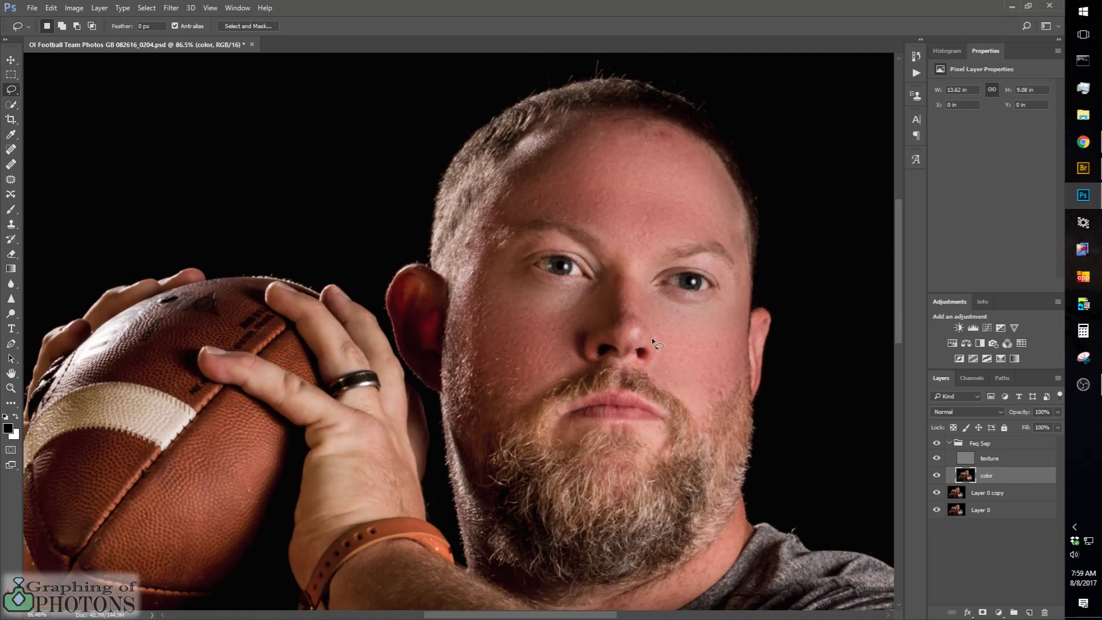
scroll(683, 308, "down", 1)
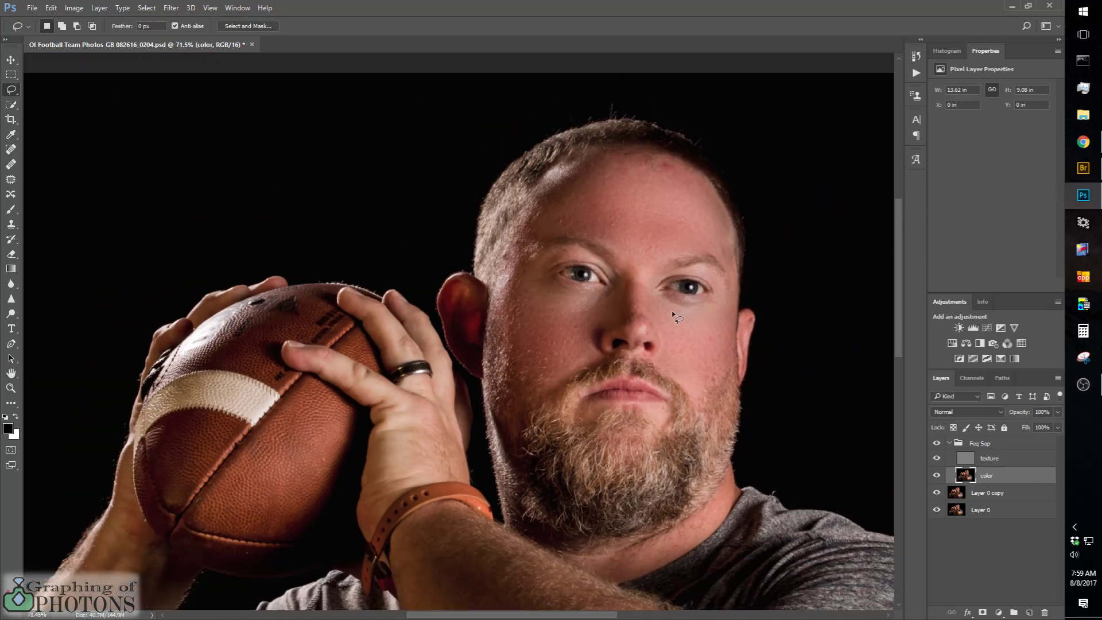
left_click_drag(704, 359, 603, 320)
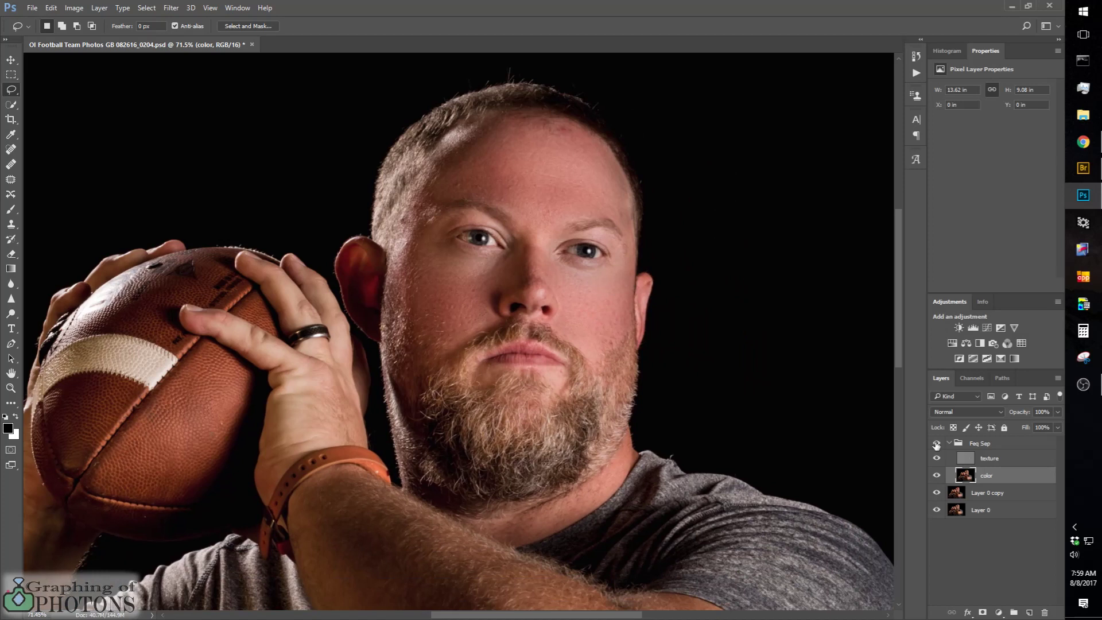
left_click(971, 445)
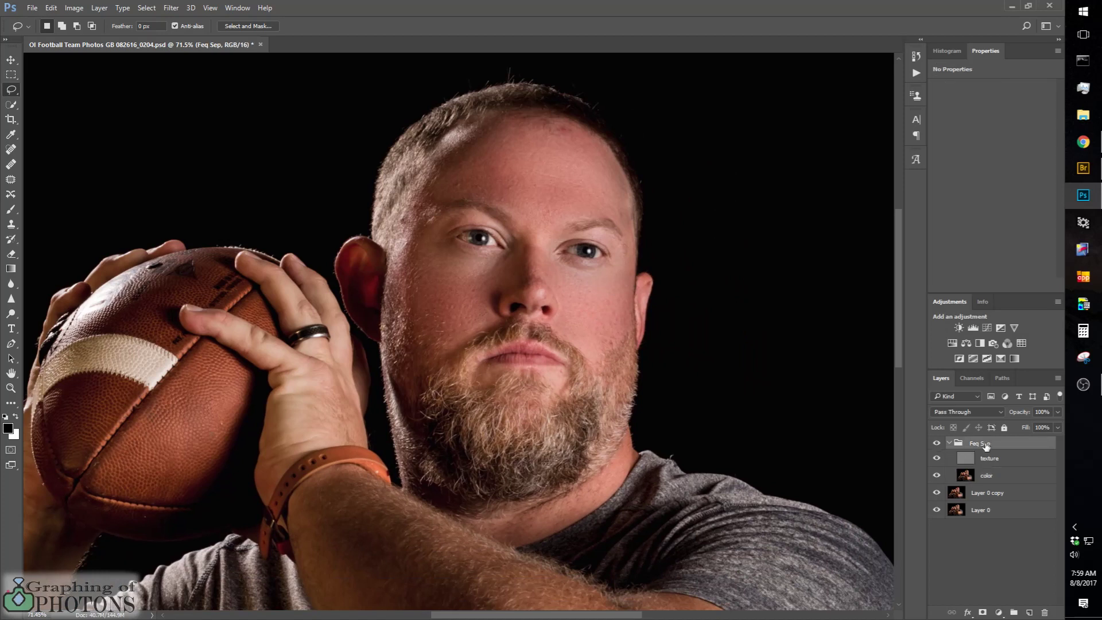
left_click(950, 444)
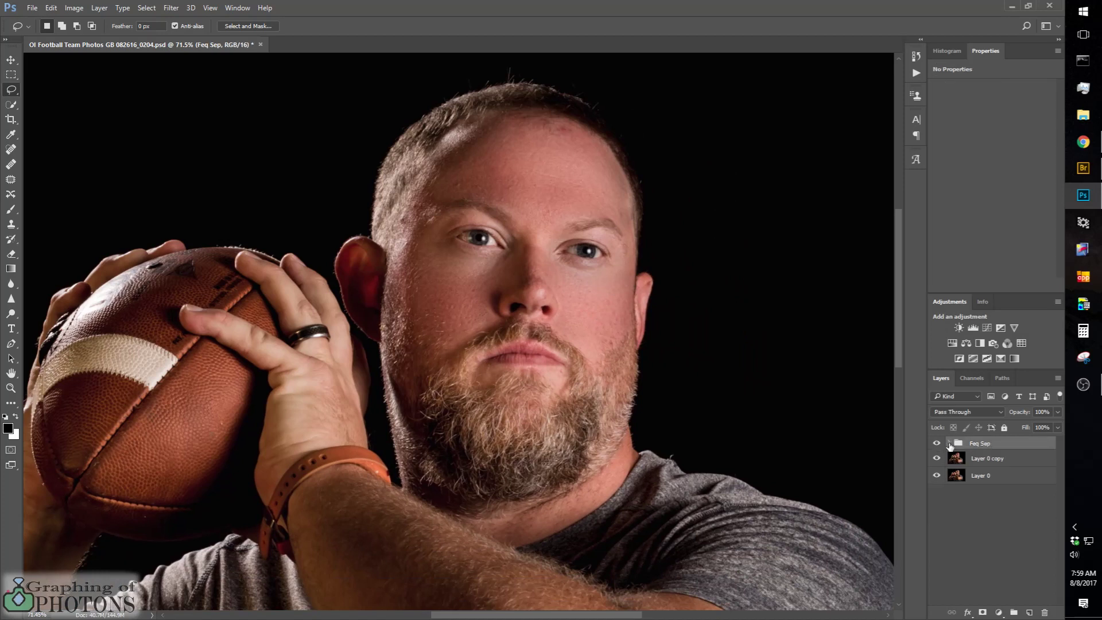
left_click(949, 444)
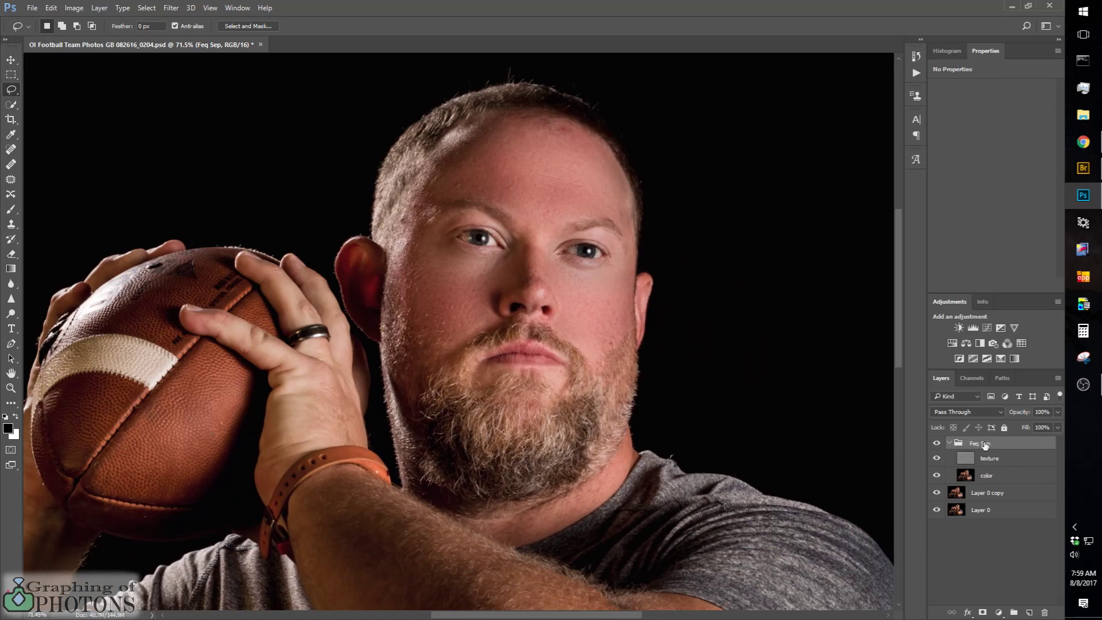
left_click(937, 444)
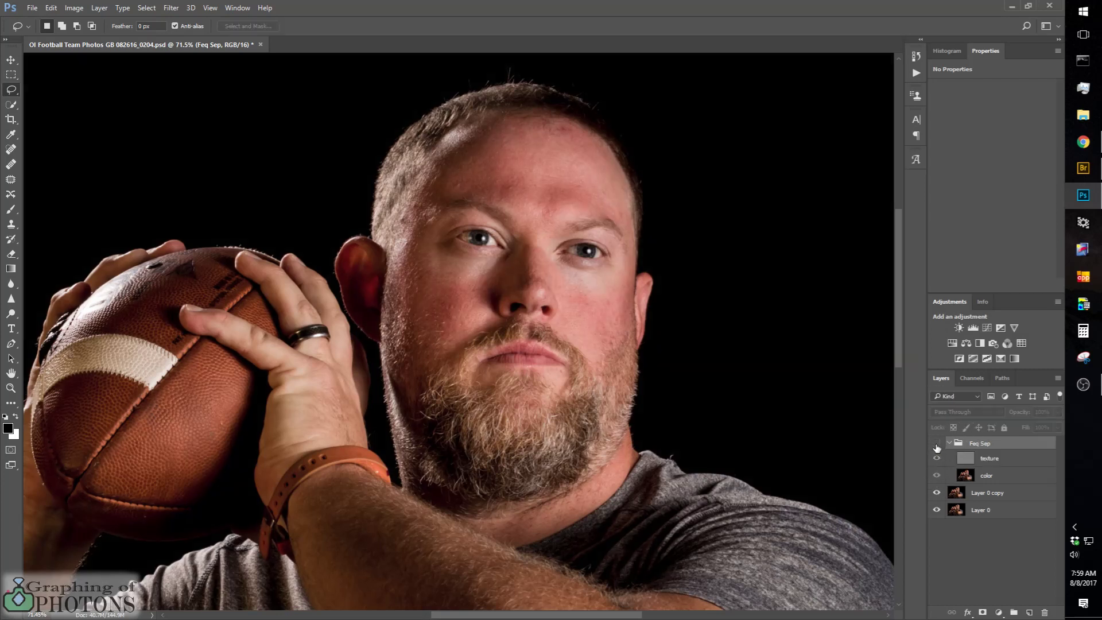
left_click(937, 444)
left_click(937, 444)
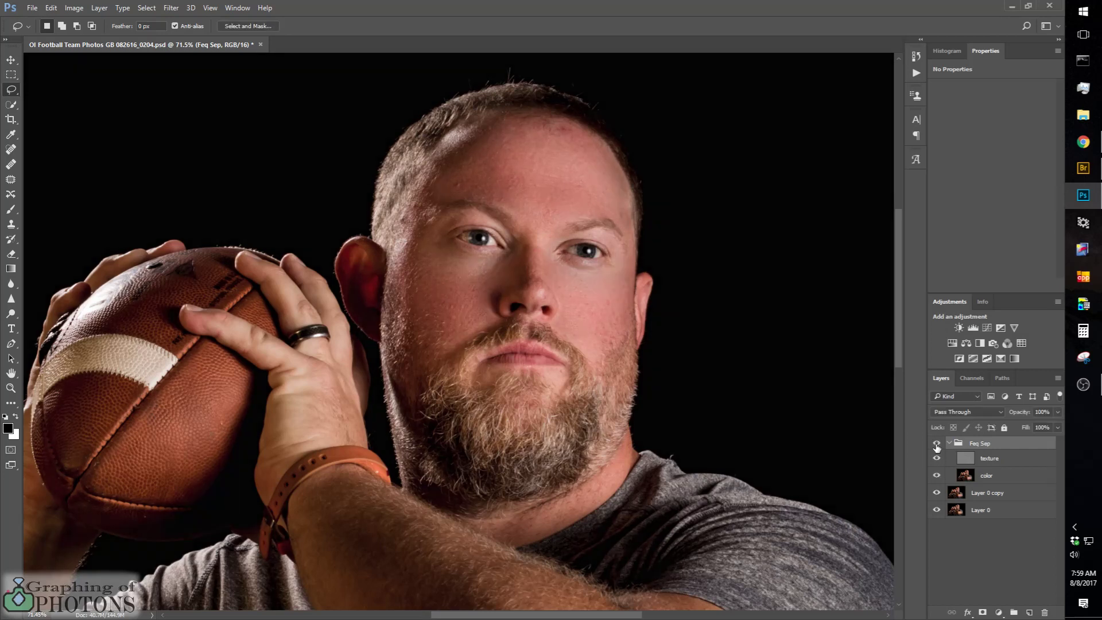
left_click(937, 444)
left_click(937, 444)
left_click(937, 444)
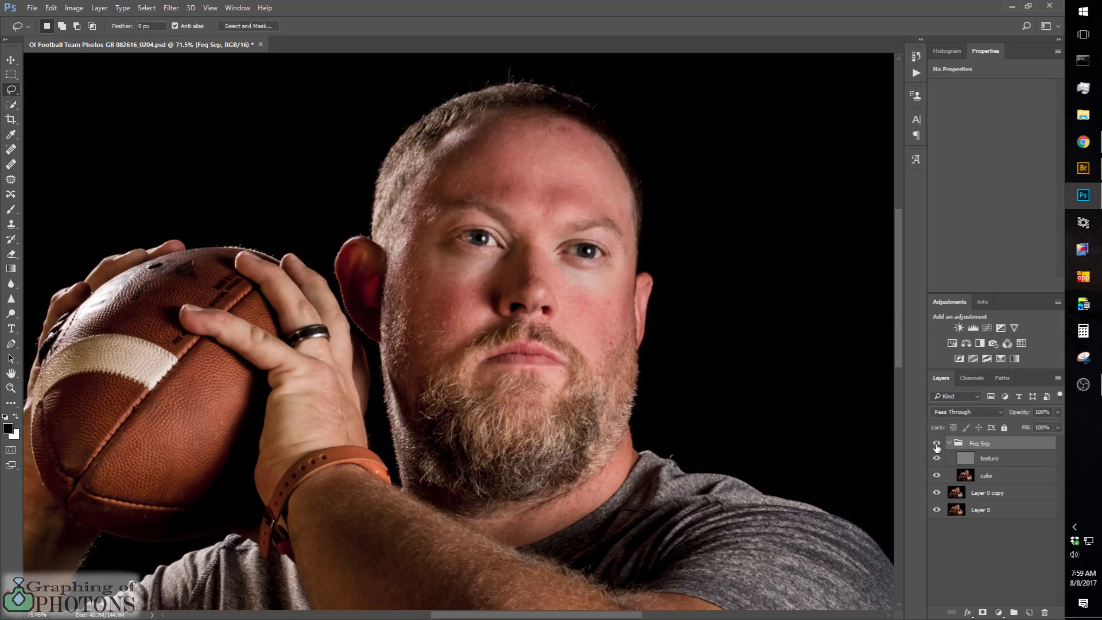
left_click(937, 445)
left_click(937, 444)
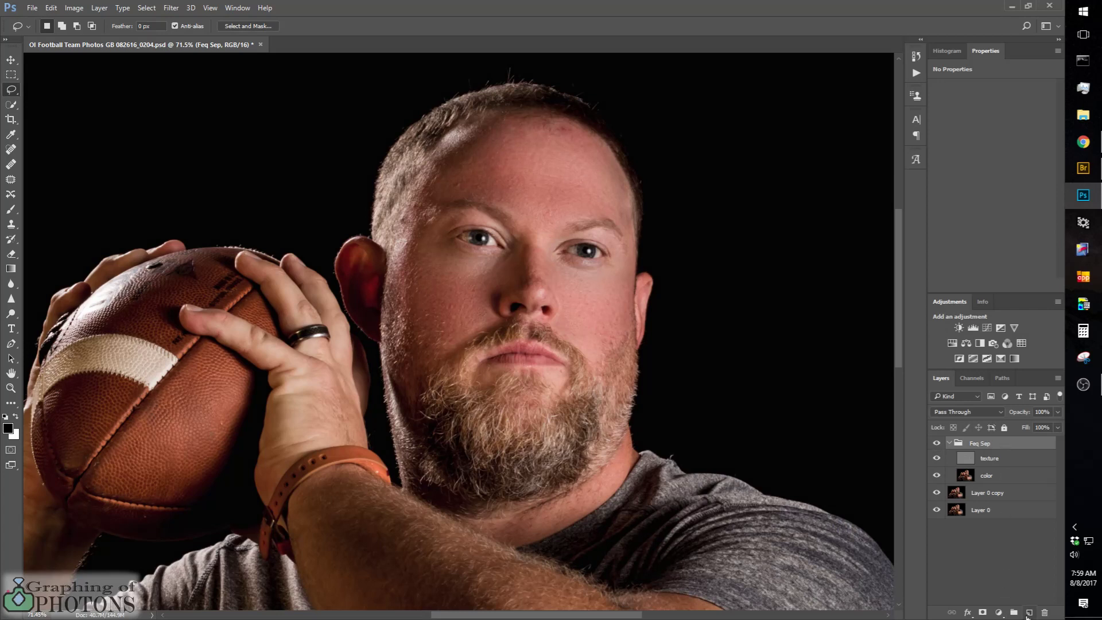
Step: Add a new blank layer and place it at the top of the layer stack, above the collapsed Feq Sep group
left_click(1029, 614)
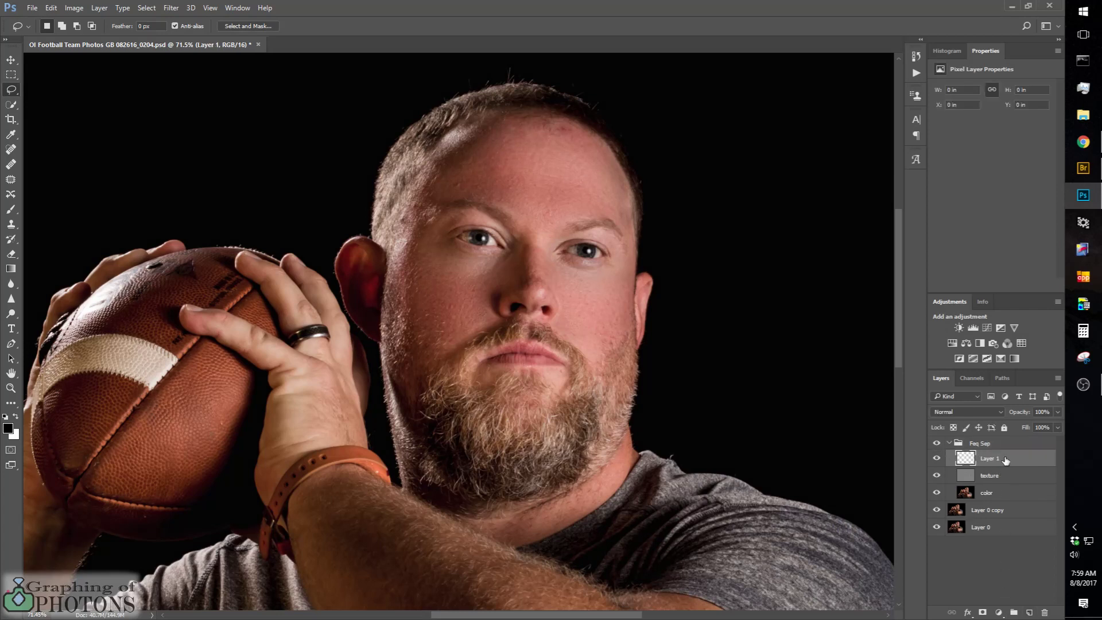
left_click_drag(1006, 461, 1006, 440)
left_click_drag(987, 464, 994, 498)
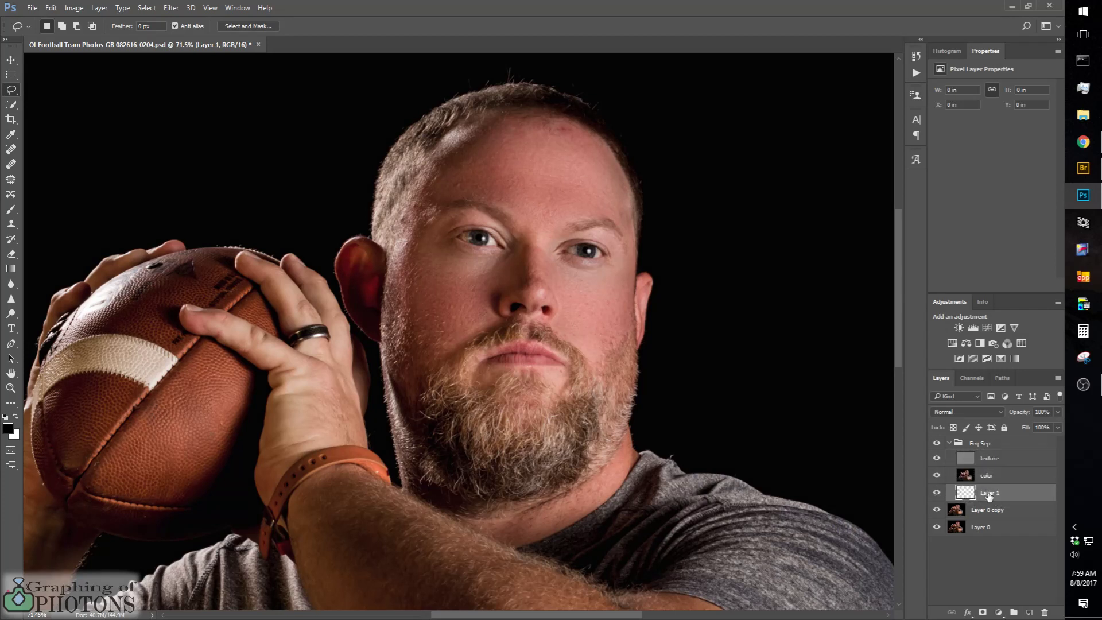
left_click(949, 444)
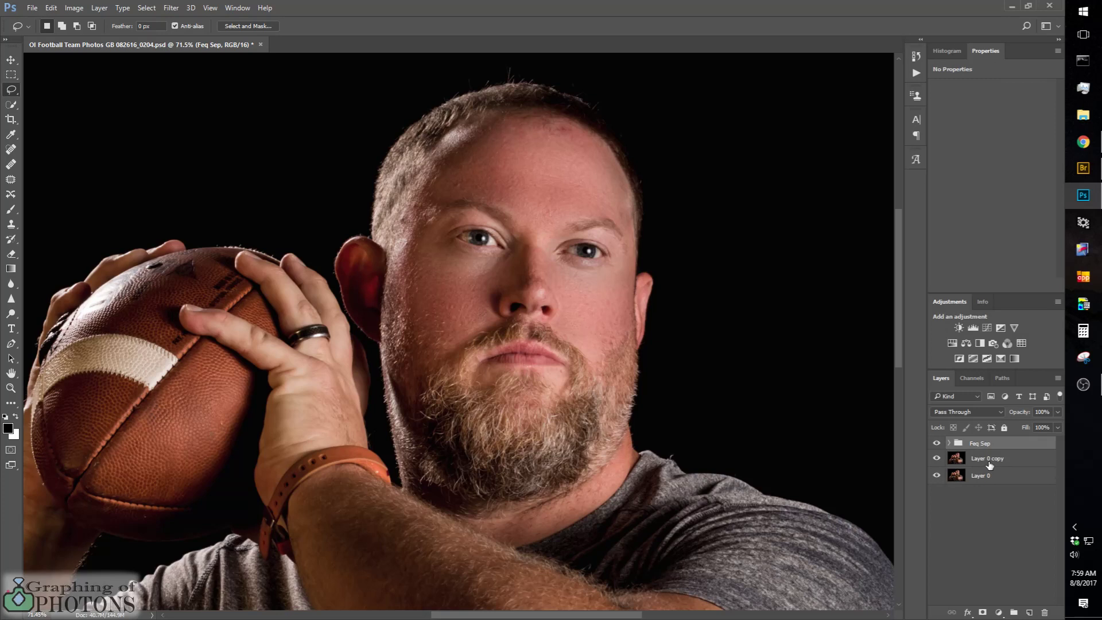
left_click(949, 444)
left_click_drag(1002, 495, 993, 519)
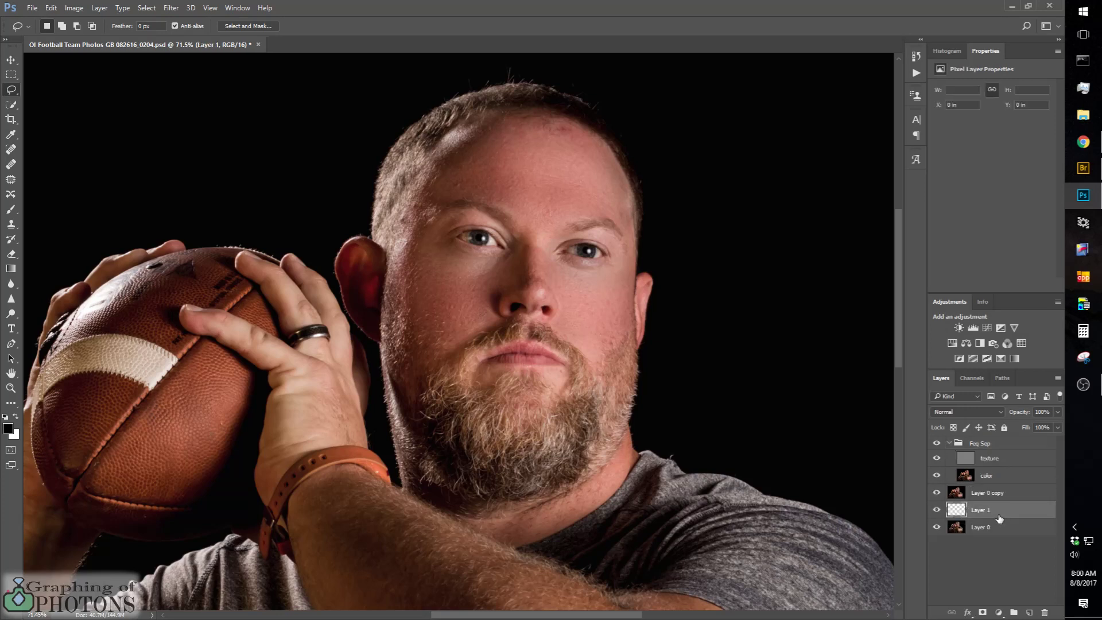
left_click(950, 443)
left_click_drag(978, 464, 977, 441)
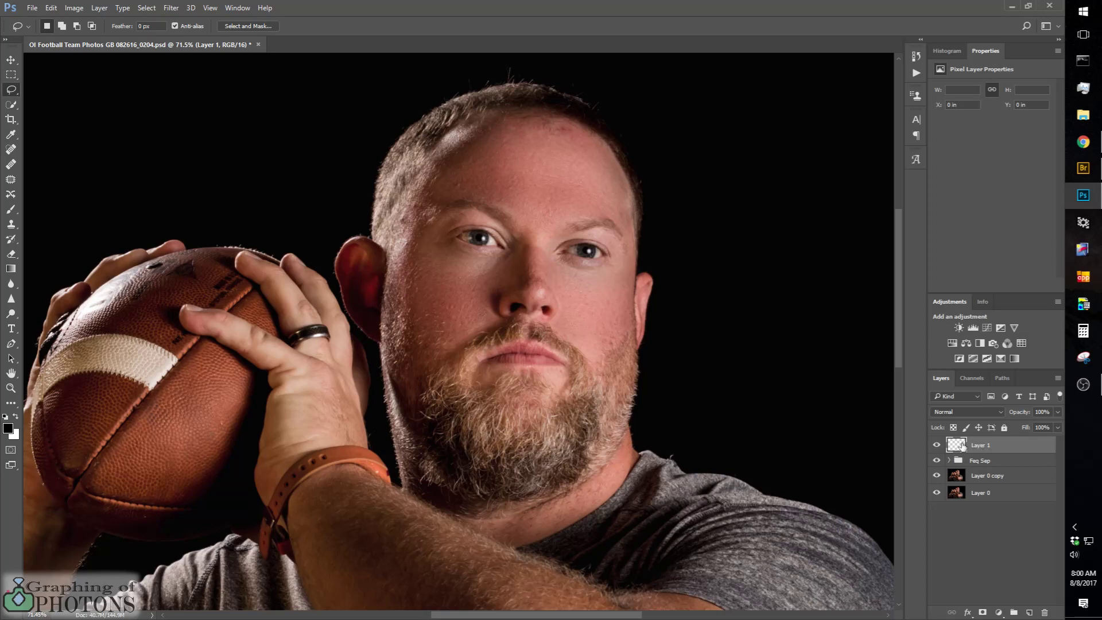
Step: Rename the new blank layer as highlight color layer
double_click(980, 446)
type("highlight color layer")
key("Return")
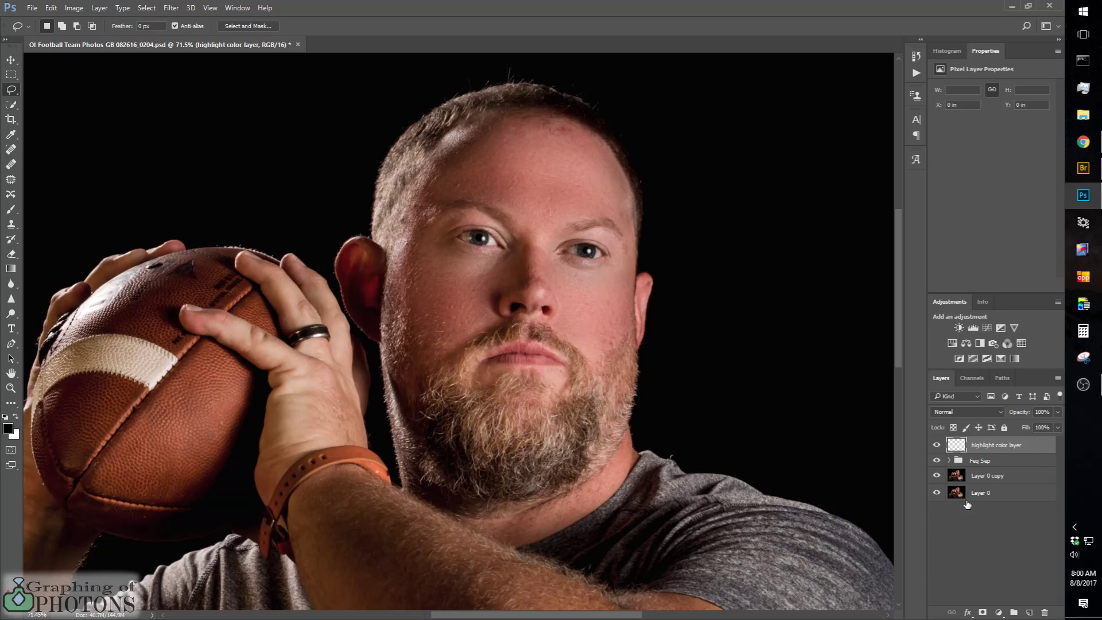
Step: Choose the Brush tool and set the foreground color to the blue #217ba1
key("ctrl+0")
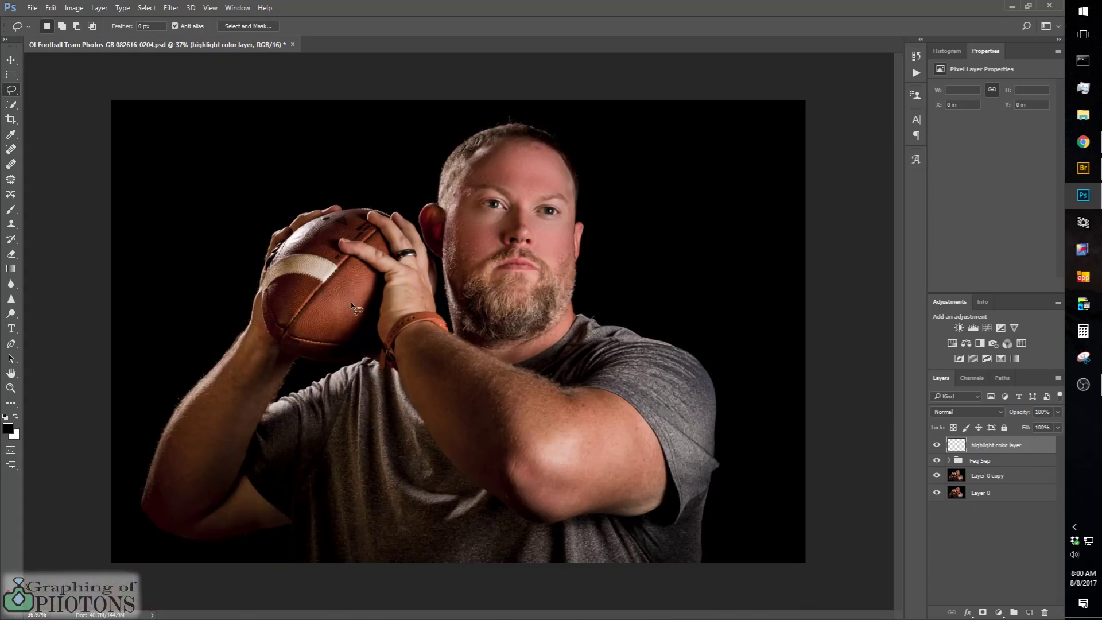
left_click(10, 209)
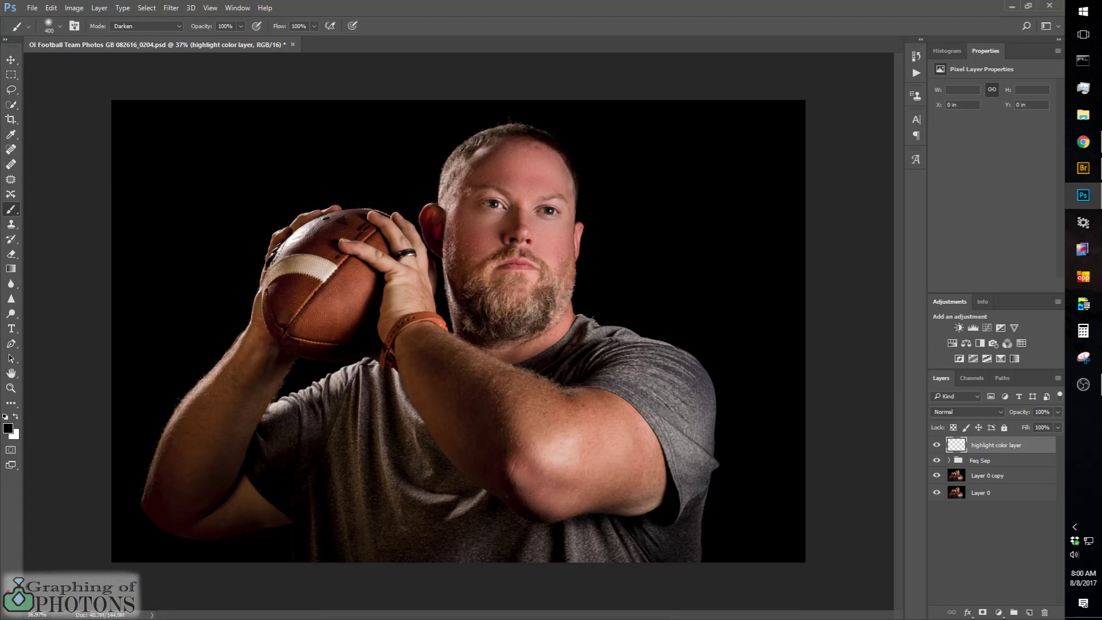
left_click(7, 428)
left_click(836, 232)
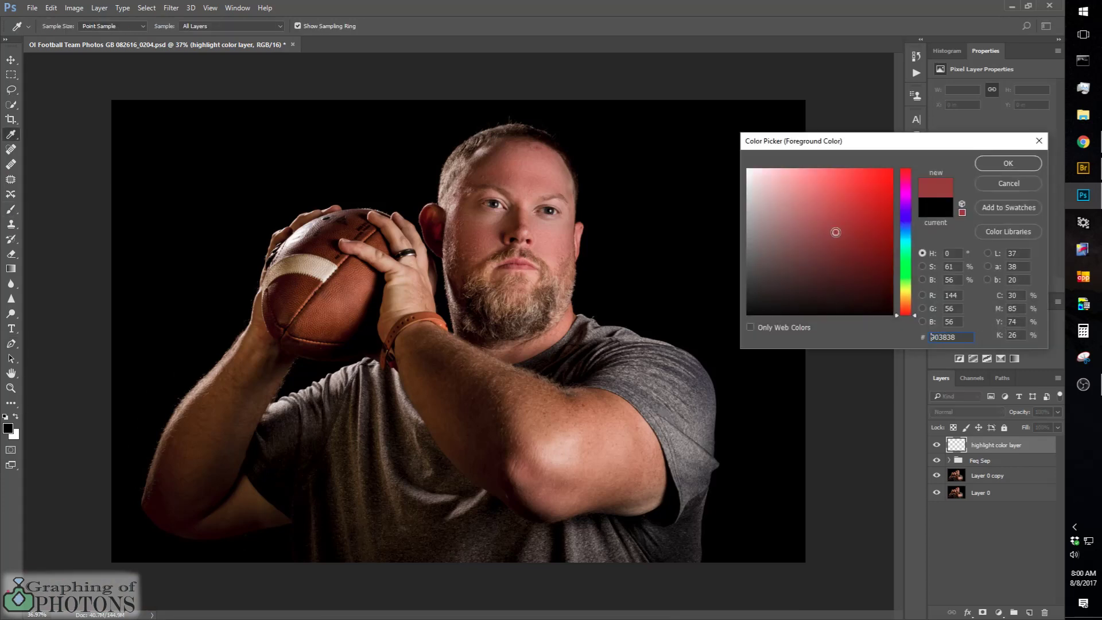
left_click(863, 222)
mouse_move(907, 255)
left_mouse_down()
mouse_move(907, 224)
mouse_move(908, 237)
left_mouse_up()
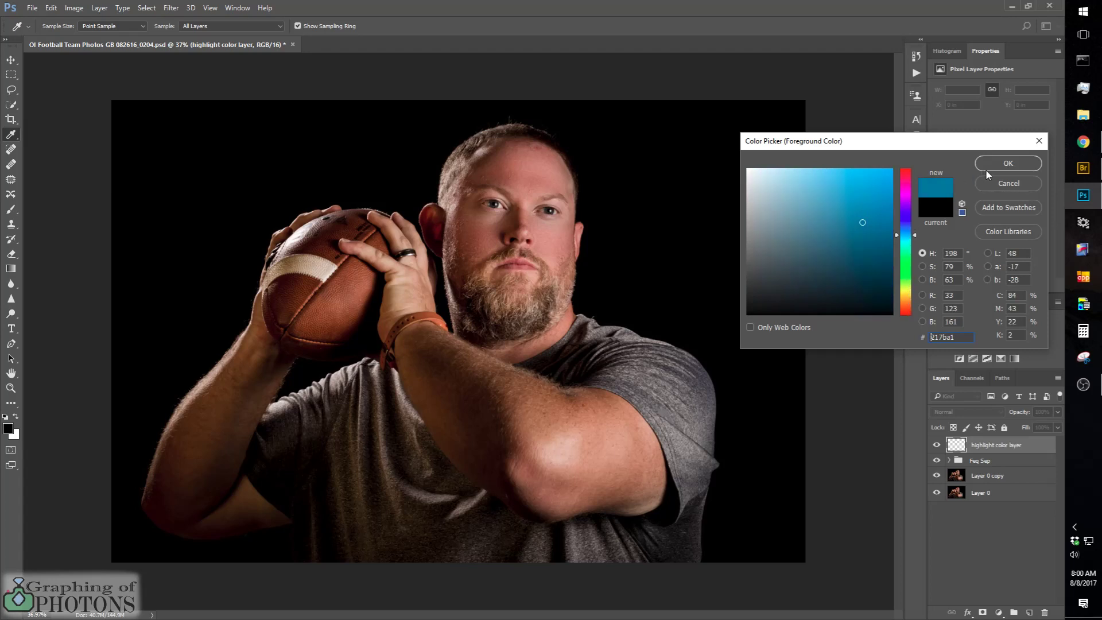
left_click(1008, 163)
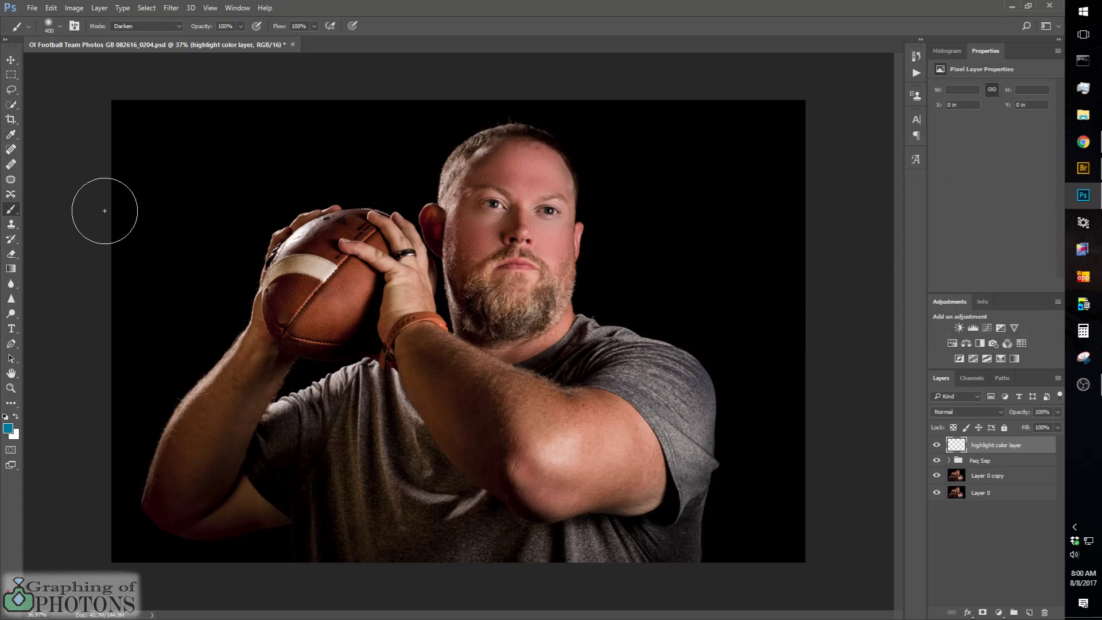
Step: Reduce the brush size to 80 px and paint a blue band along the head's edge from the crown past the ear to the beard
key("bracketleft")
key("bracketleft")
key("bracketleft")
key("bracketleft")
key("bracketleft")
key("bracketleft")
key("bracketleft")
key("bracketleft")
mouse_move(551, 132)
left_mouse_down()
mouse_move(493, 125)
mouse_move(446, 159)
mouse_move(450, 206)
mouse_move(458, 168)
mouse_move(498, 134)
mouse_move(468, 147)
mouse_move(441, 210)
mouse_move(433, 203)
mouse_move(423, 218)
mouse_move(422, 234)
mouse_move(454, 208)
mouse_move(446, 202)
mouse_move(457, 331)
left_mouse_up()
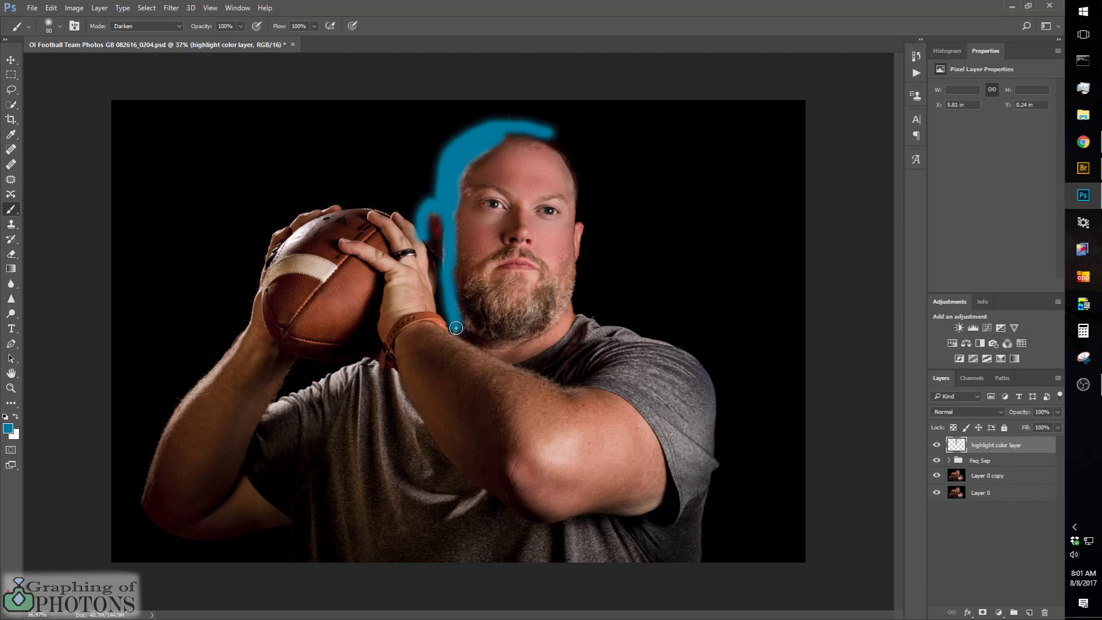
Step: Paint blue bands along the raised fingers and football, the outer forearm, the shirt shoulder and the chest edge below the wristband
mouse_move(376, 207)
left_mouse_down()
mouse_move(328, 215)
mouse_move(273, 259)
mouse_move(297, 227)
mouse_move(337, 208)
mouse_move(298, 219)
mouse_move(276, 234)
mouse_move(268, 265)
mouse_move(317, 233)
left_mouse_up()
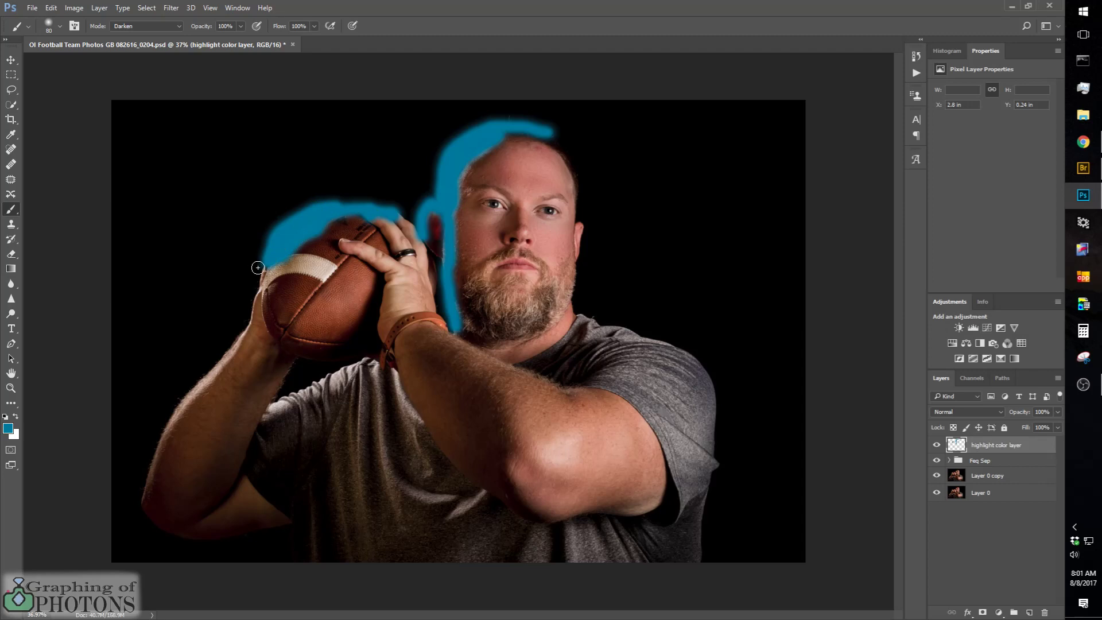
mouse_move(257, 268)
left_mouse_down()
mouse_move(215, 370)
mouse_move(231, 354)
mouse_move(158, 441)
mouse_move(144, 498)
mouse_move(164, 417)
mouse_move(216, 367)
mouse_move(164, 426)
left_mouse_up()
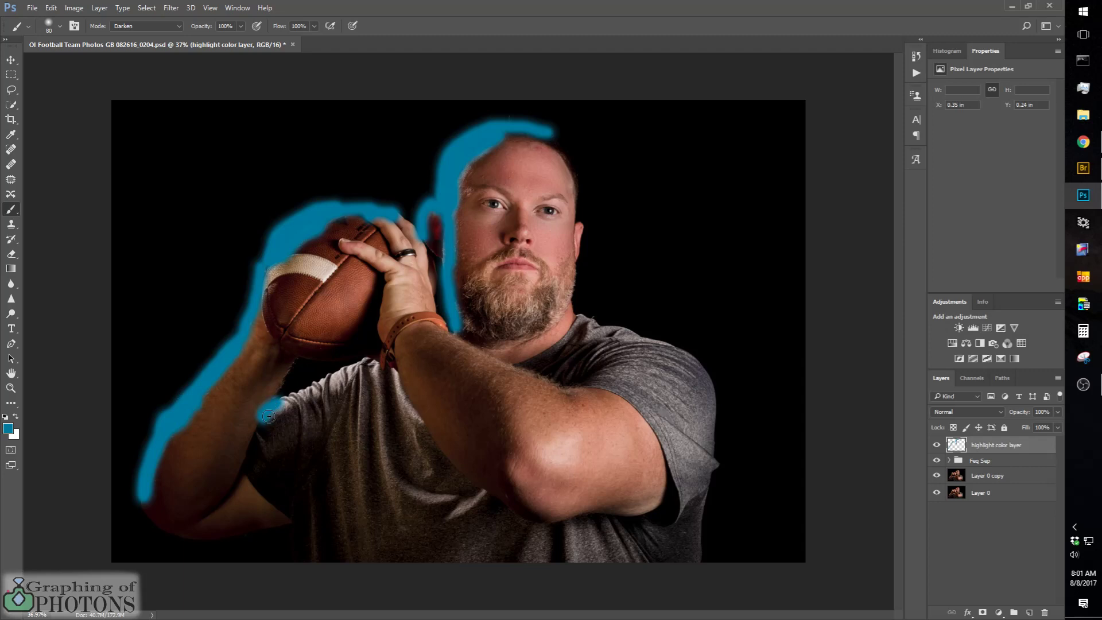
mouse_move(260, 418)
left_mouse_down()
mouse_move(344, 387)
mouse_move(368, 360)
mouse_move(306, 380)
mouse_move(278, 403)
mouse_move(329, 390)
mouse_move(345, 373)
mouse_move(299, 386)
left_mouse_up()
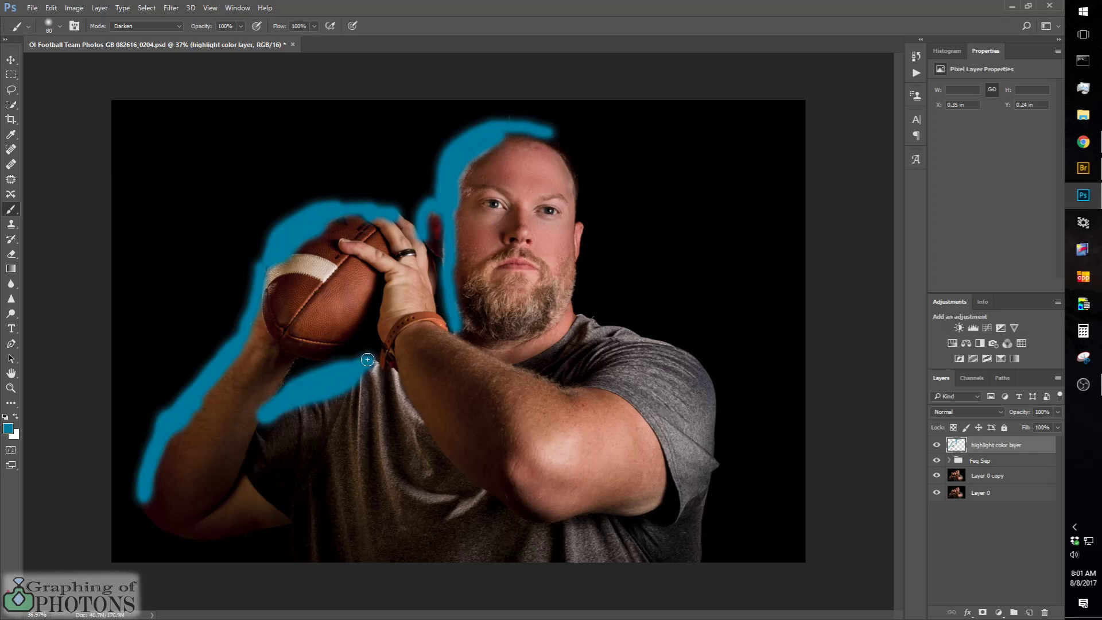
mouse_move(379, 374)
left_mouse_down()
mouse_move(390, 370)
mouse_move(422, 421)
left_mouse_up()
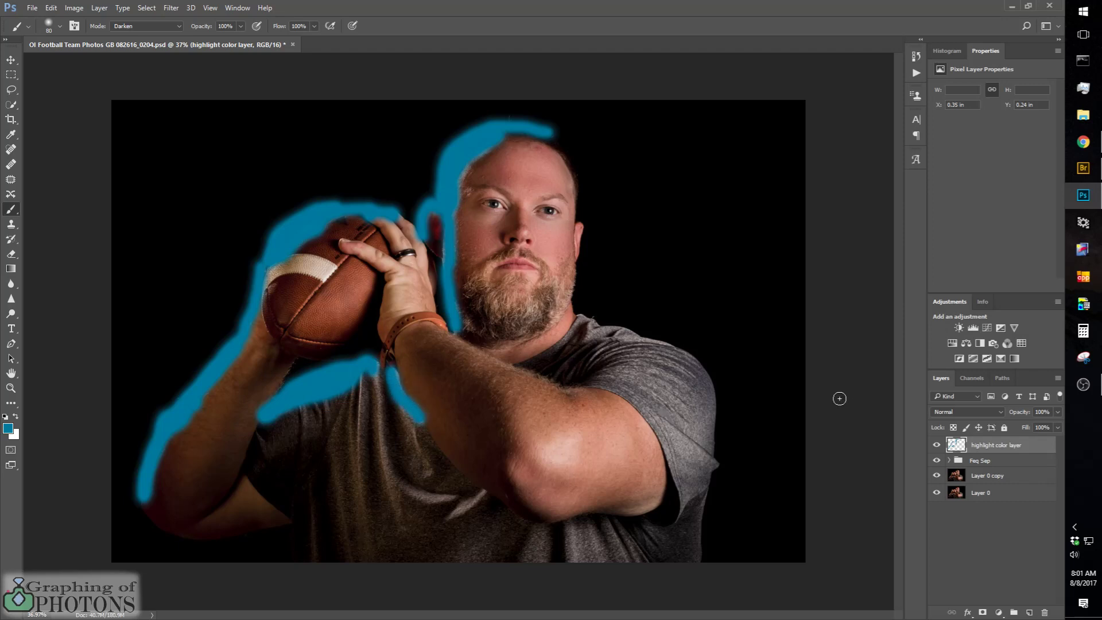
Step: Set the highlight color layer's Blend If for the underlying layer's dark tones to a split 26 / 77, with Gray as the channel
double_click(1040, 449)
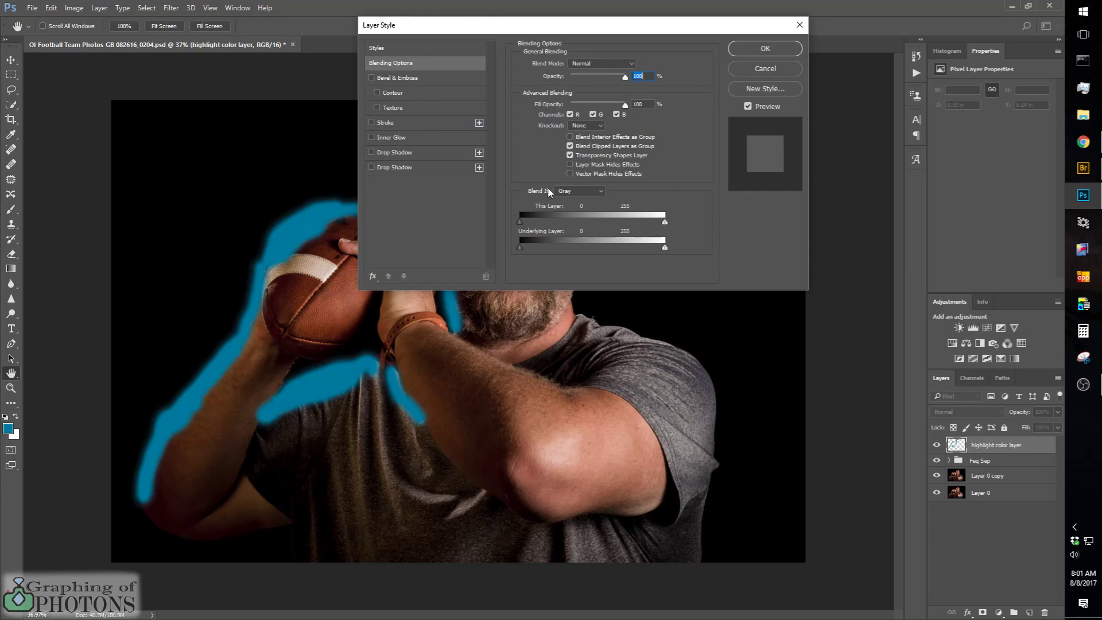
left_click_drag(535, 25, 778, 48)
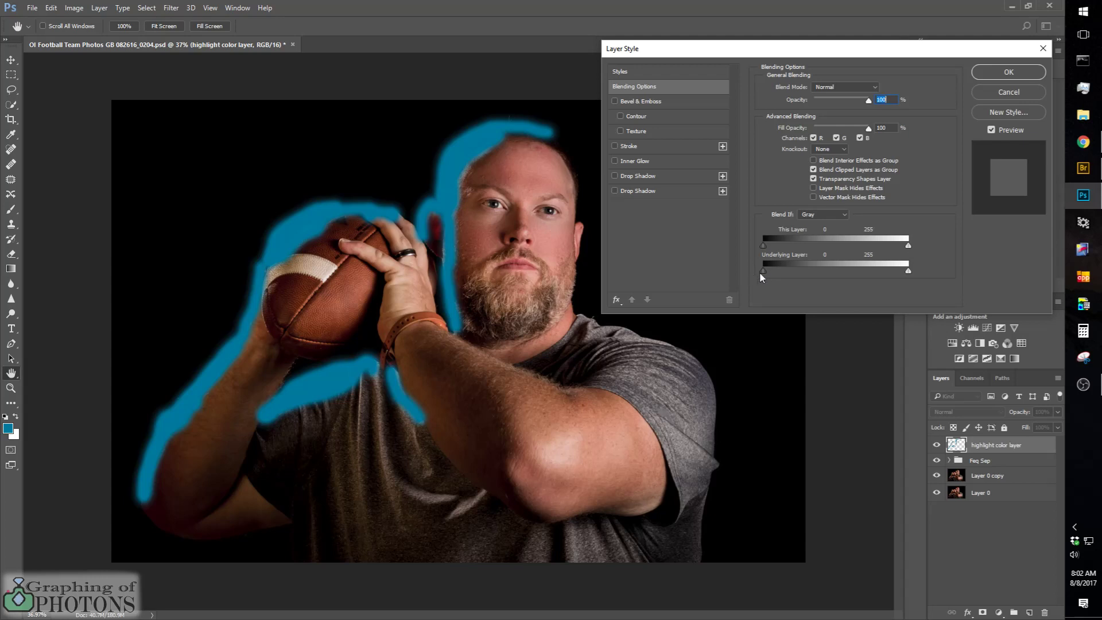
left_click_drag(763, 271, 771, 270)
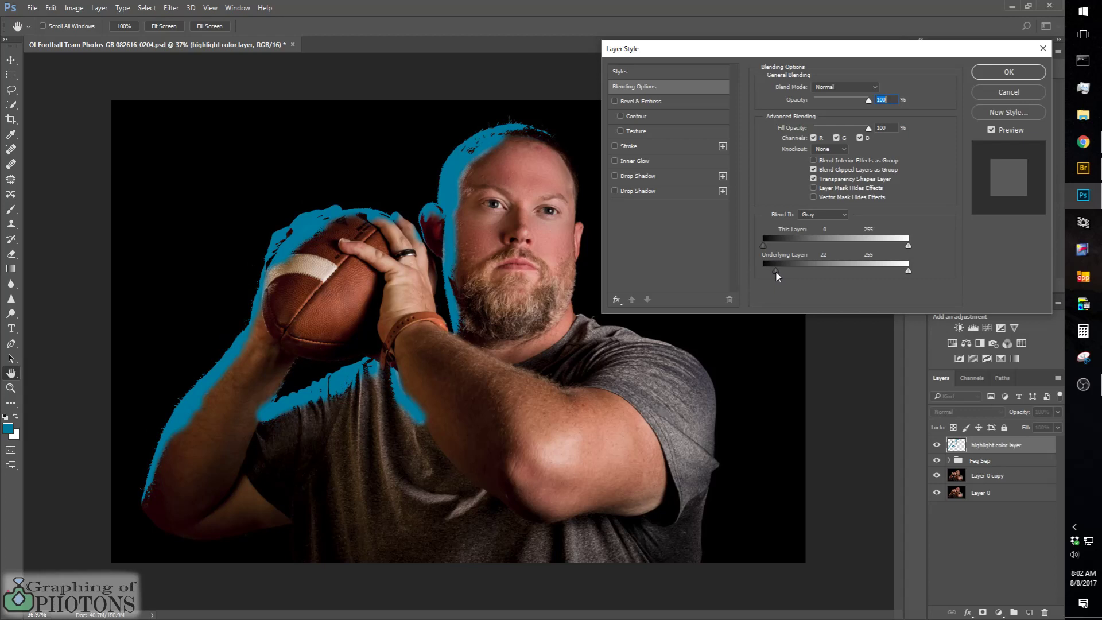
left_click_drag(776, 271, 797, 270)
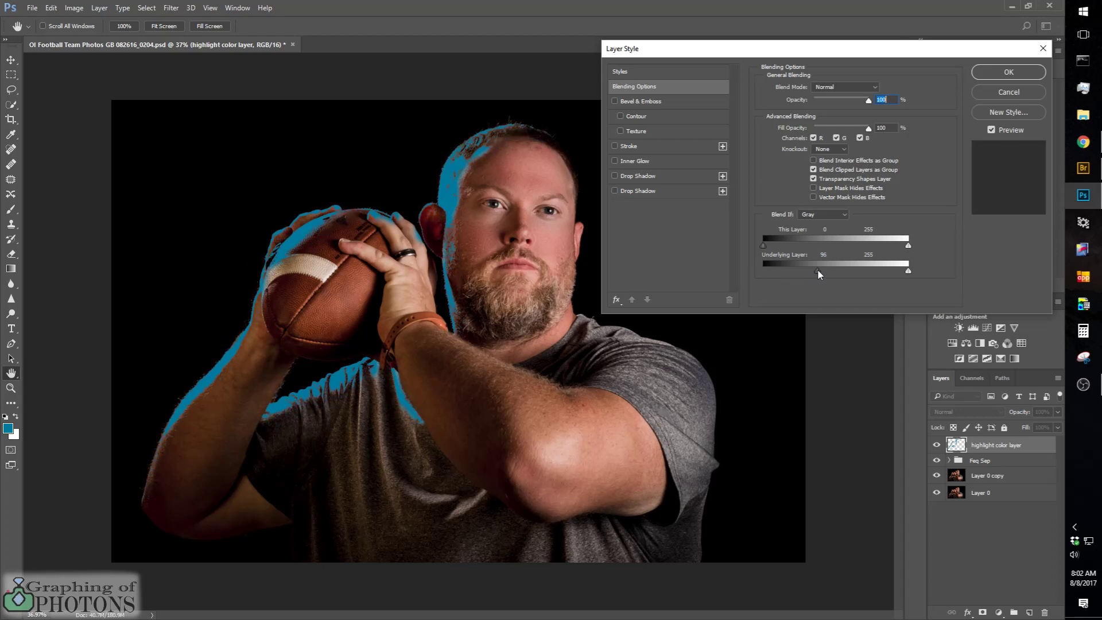
mouse_move(817, 268)
left_mouse_down()
mouse_move(756, 271)
mouse_move(773, 274)
left_mouse_up()
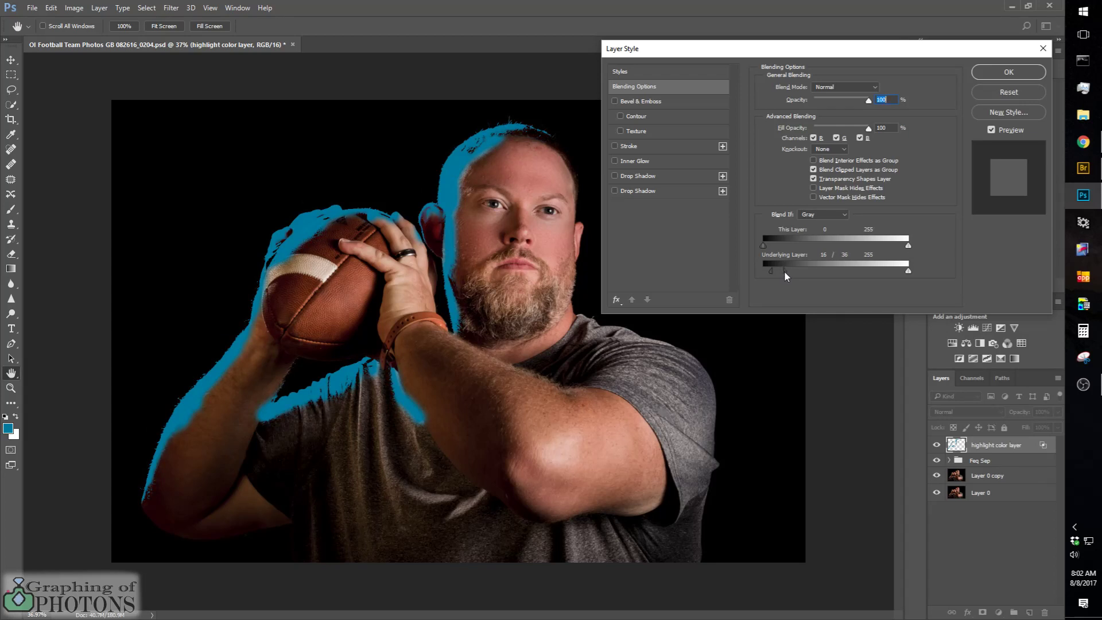
left_click_drag(785, 273, 795, 273)
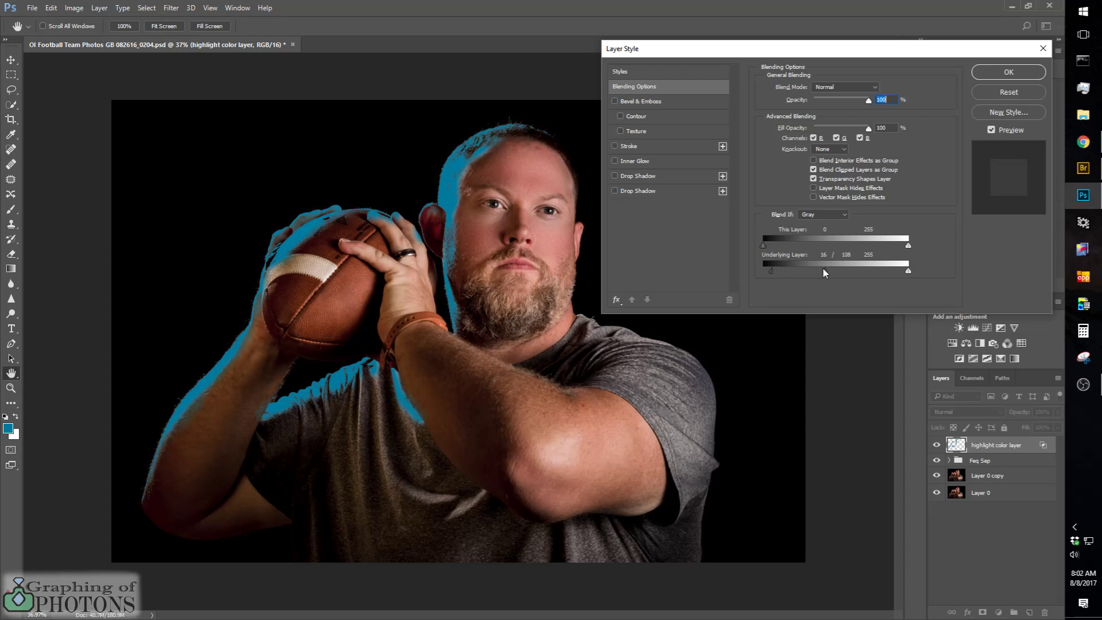
left_click_drag(832, 268, 809, 267)
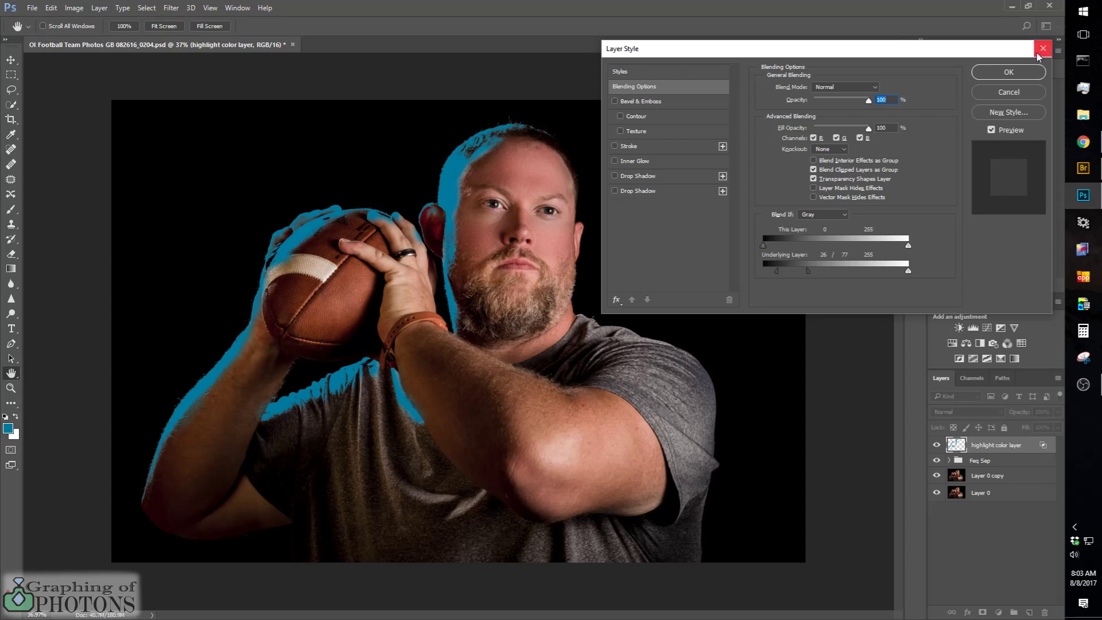
left_click(1009, 72)
key("b")
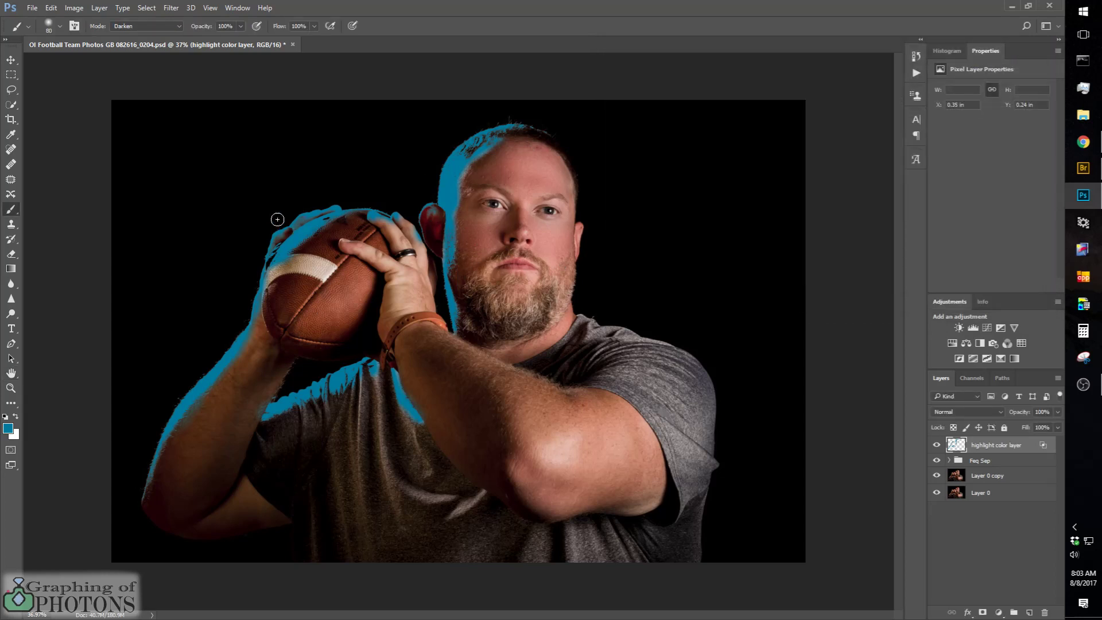
Step: Set the highlight color layer's blend mode to Color and inspect the tinted edges on the face, football, arm and shirt
scroll(268, 242, "up", 3)
scroll(268, 241, "up", 2)
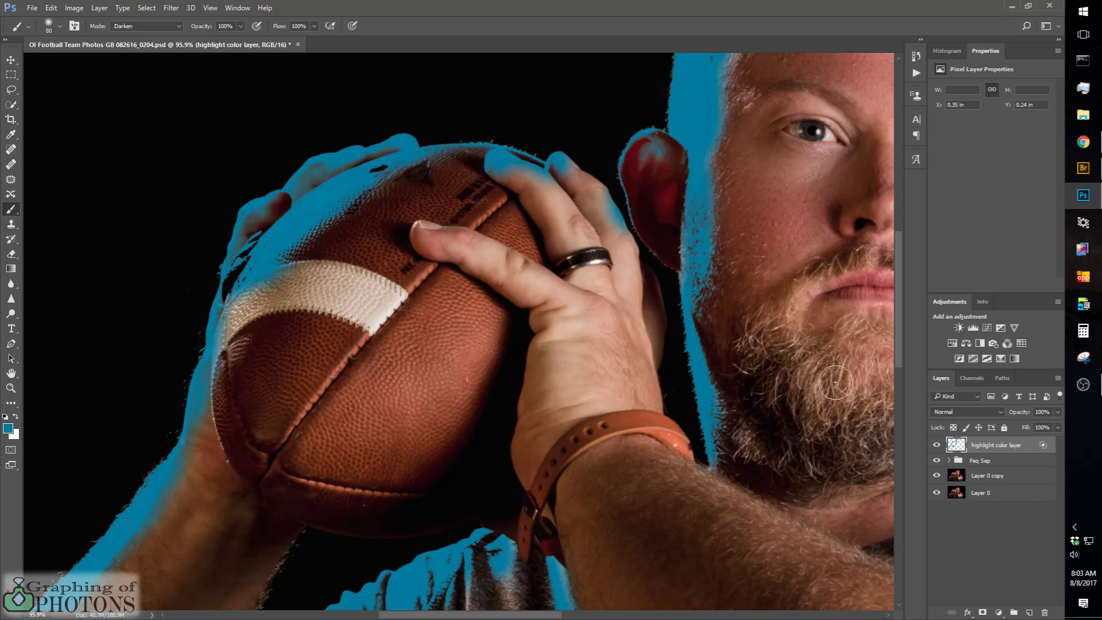
left_click_drag(755, 325, 554, 386)
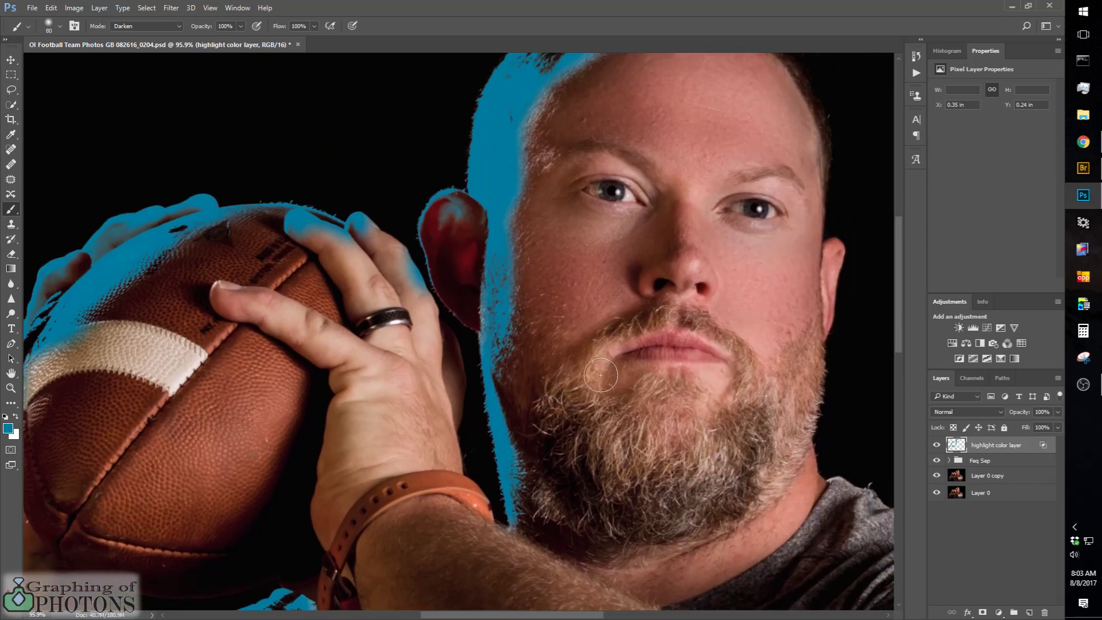
left_click(1001, 408)
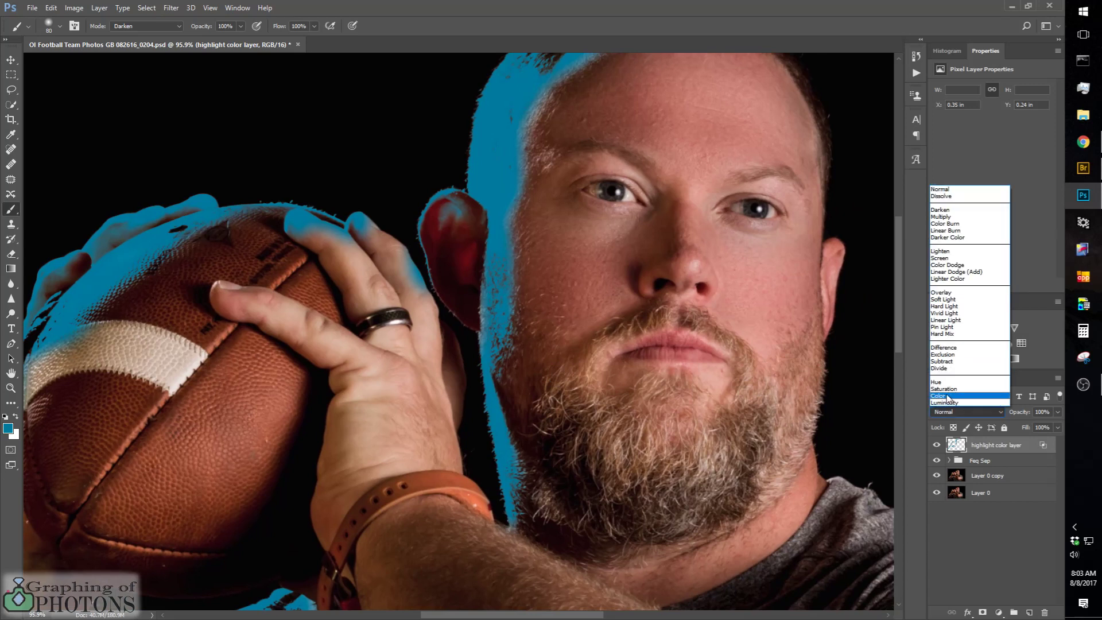
left_click(941, 395)
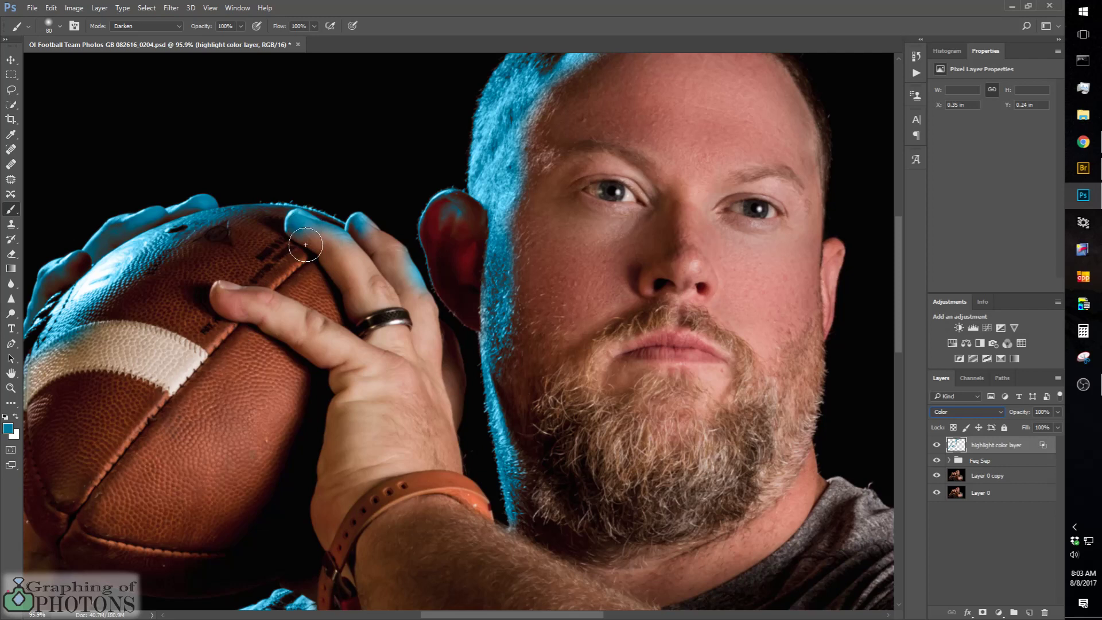
mouse_move(274, 285)
left_mouse_down()
mouse_move(138, 295)
mouse_move(278, 192)
mouse_move(352, 312)
mouse_move(386, 162)
left_mouse_up()
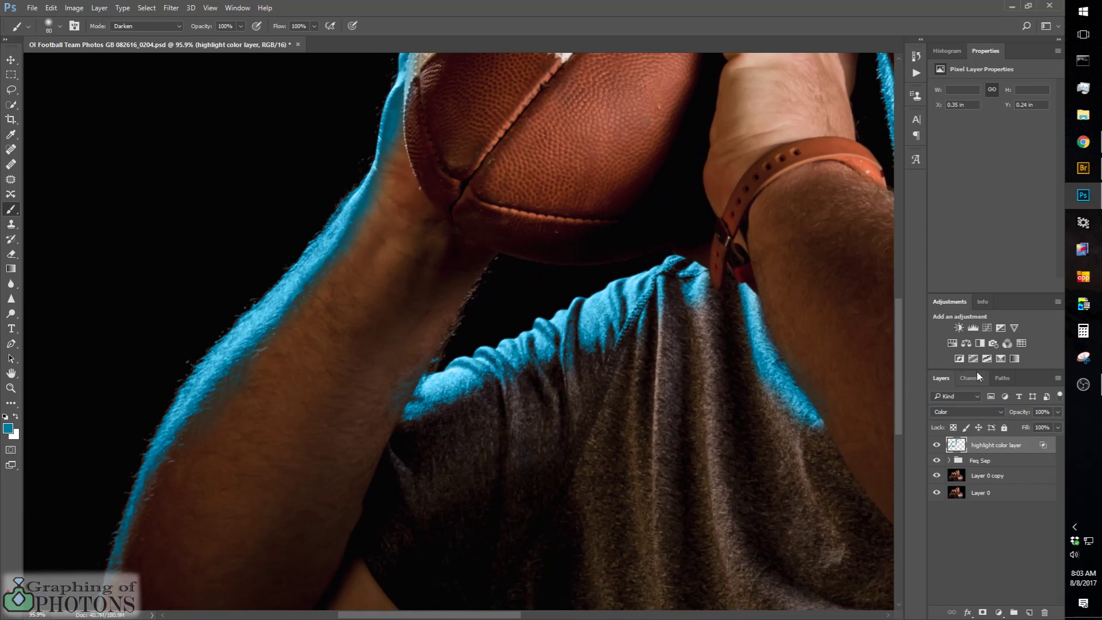
scroll(378, 342, "down", 5)
scroll(380, 341, "down", 2)
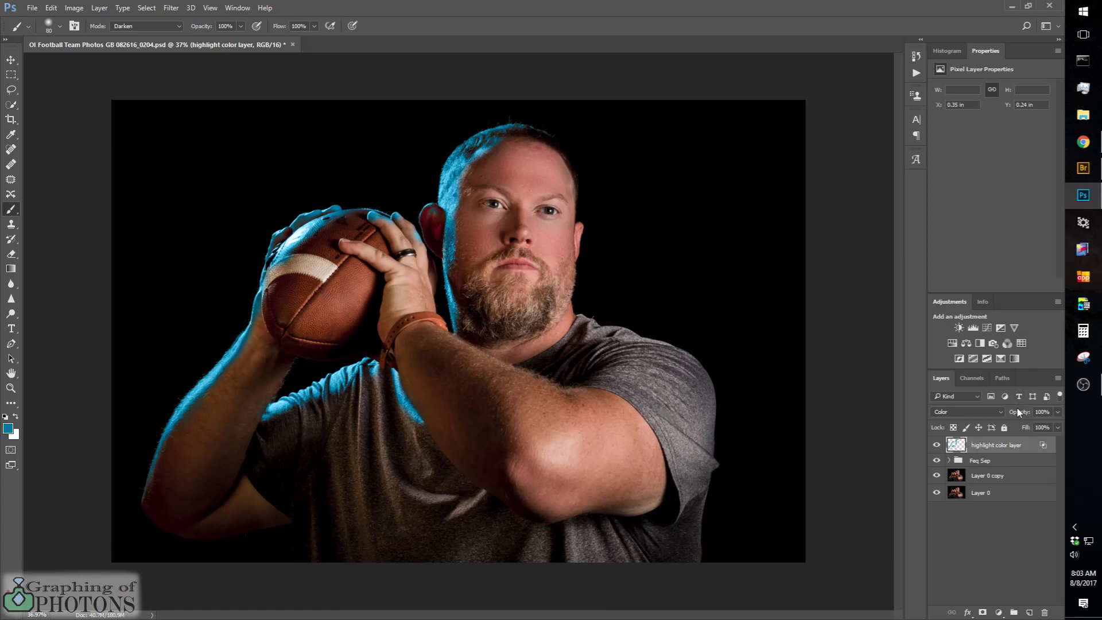
Step: Lower the highlight color layer's opacity to 37%, checking the blue rim against the original Layer 0 shown alone
left_click_drag(1022, 415, 994, 415)
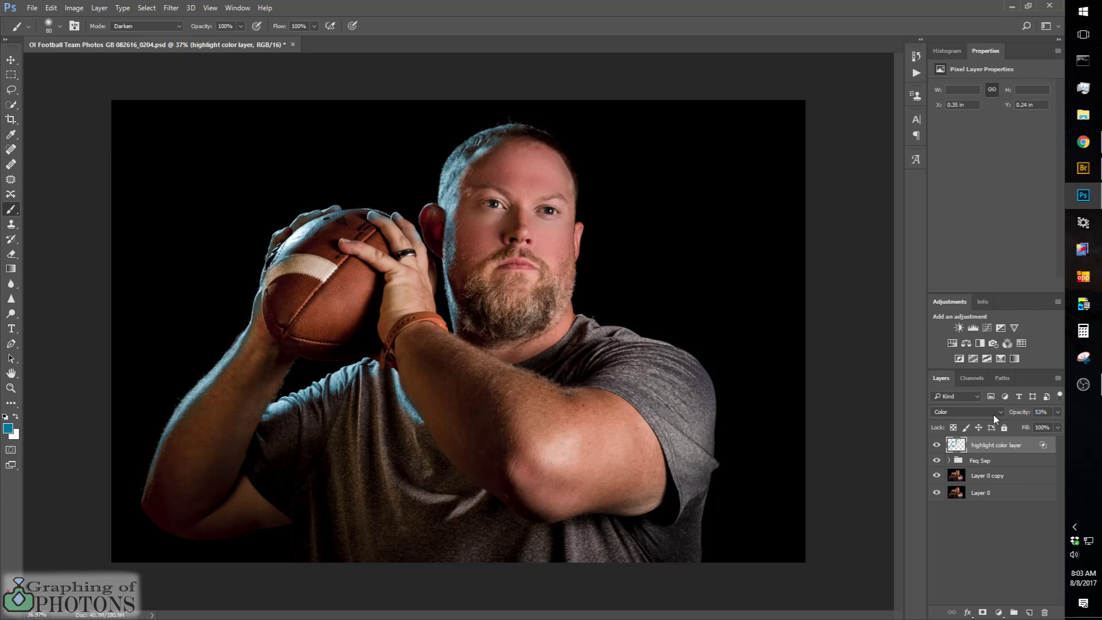
left_click(937, 492, "alt")
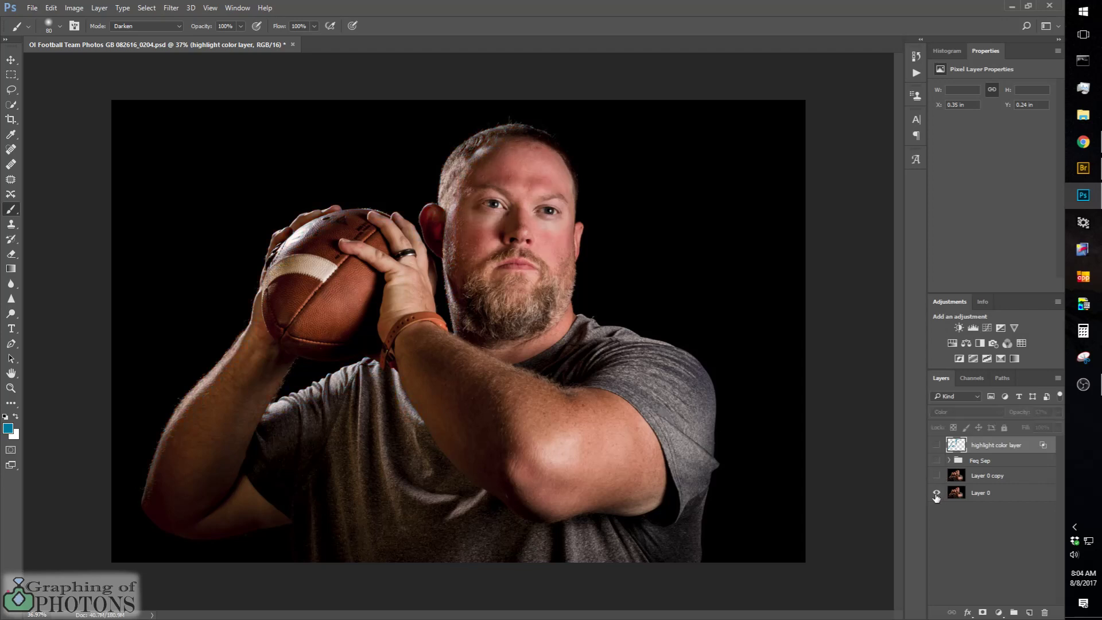
left_click(937, 494, "alt")
left_click(937, 494, "alt")
left_click(937, 494, "alt")
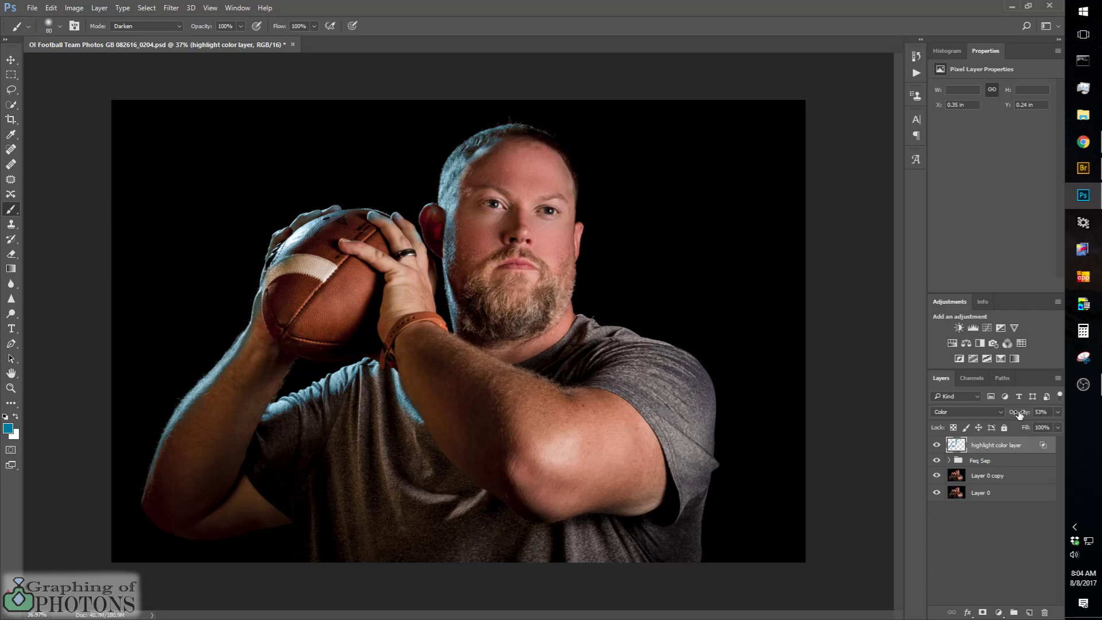
left_click_drag(1020, 414, 1010, 415)
Step: Compare the complete retouch with the original by repeatedly isolating Layer 0 and restoring the other layers
left_click(936, 494, "alt")
left_click(936, 494, "alt")
left_click(937, 494, "alt")
left_click(936, 494, "alt")
left_click(936, 494, "alt")
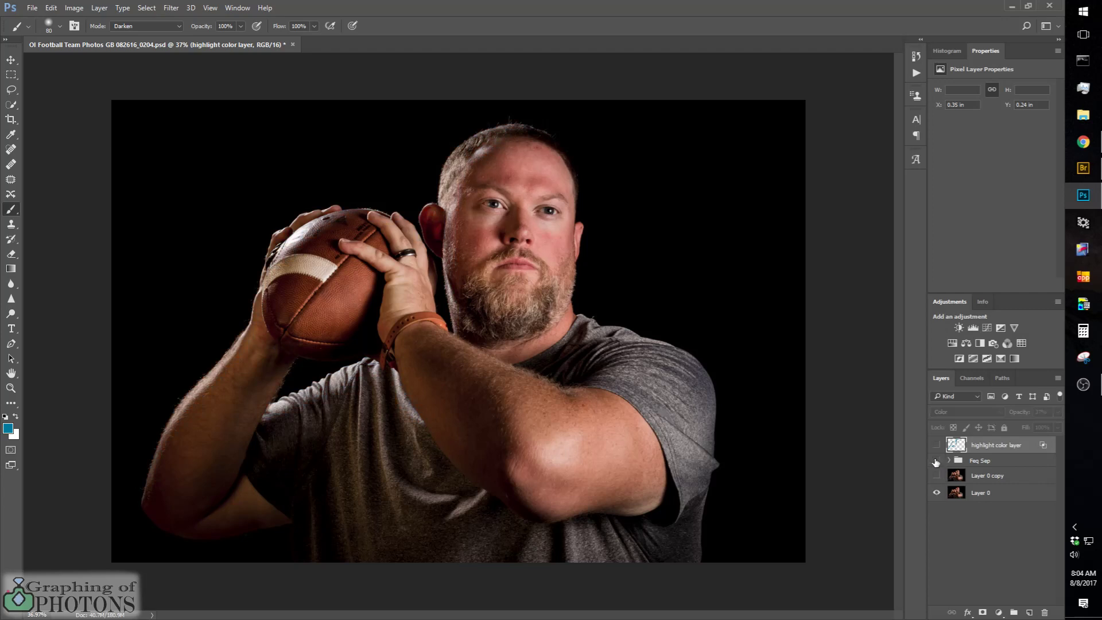
Step: Show Layer 0 copy and repeatedly hide and show the Feq Sep group to compare the skin without the blue highlights
left_click(938, 477)
left_click(936, 461)
left_click(936, 461)
left_click(936, 462)
left_click(936, 462)
left_click(936, 461)
left_click(936, 462)
left_click(936, 461)
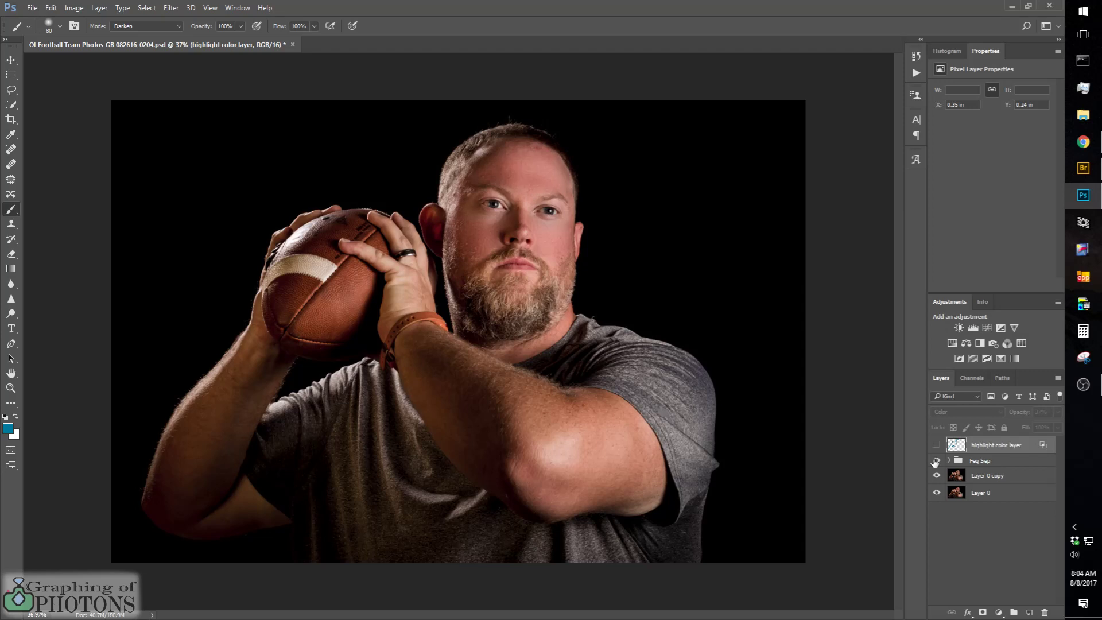
left_click(936, 462)
left_click(936, 461)
left_click(936, 462)
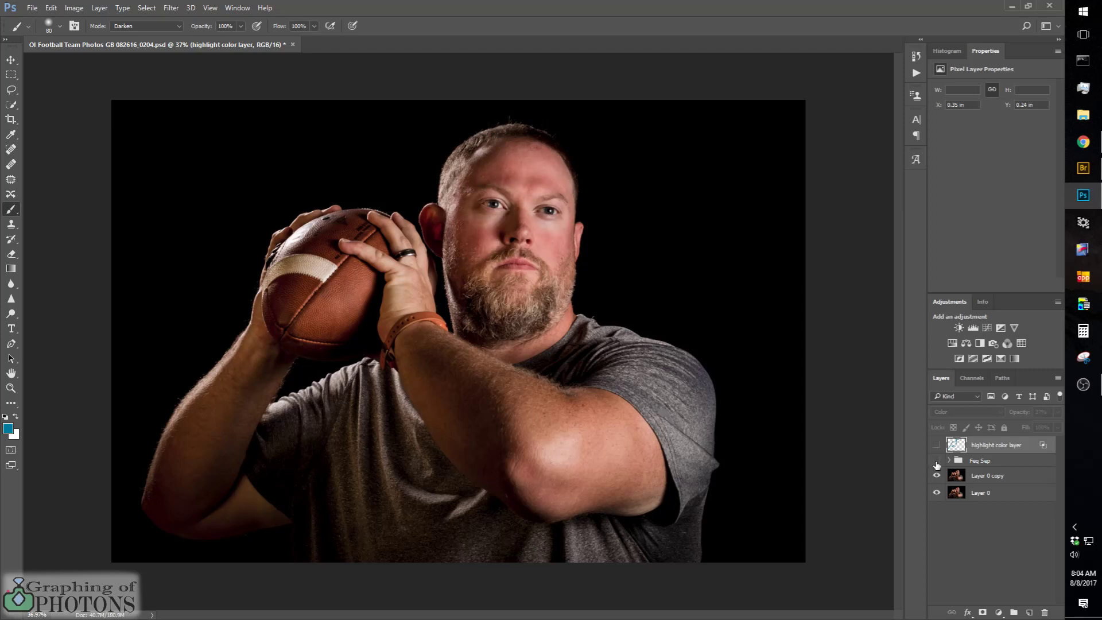
left_click(936, 462)
left_click(936, 462)
left_click(937, 462)
left_click(936, 461)
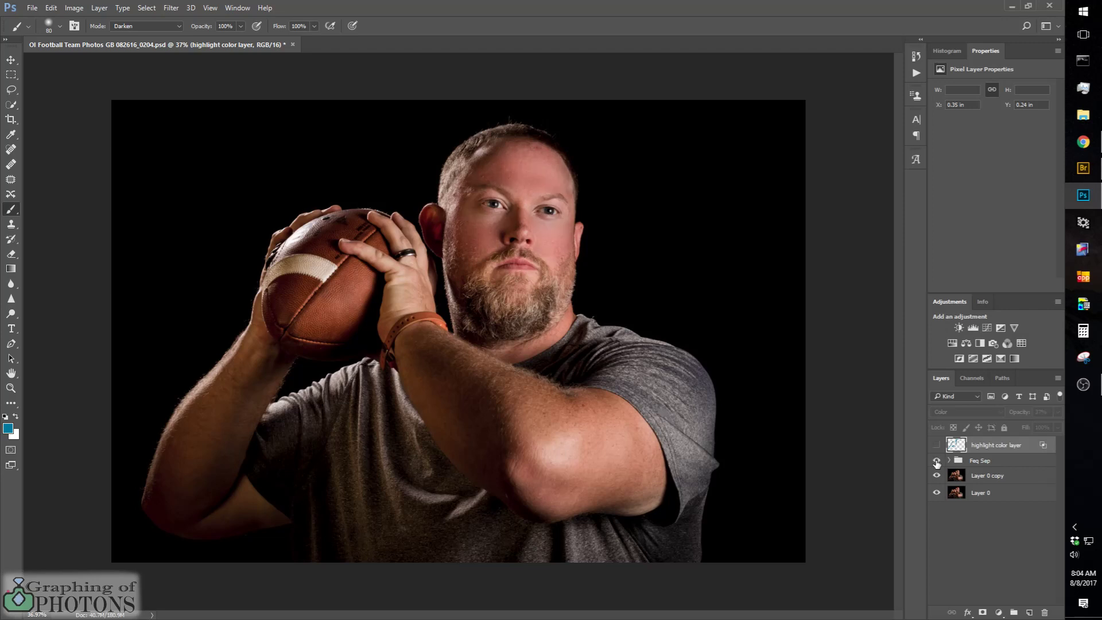
left_click(936, 461)
left_click(936, 461)
left_click(937, 461)
left_click(937, 462)
left_click(936, 461)
left_click(937, 462)
left_click(936, 462)
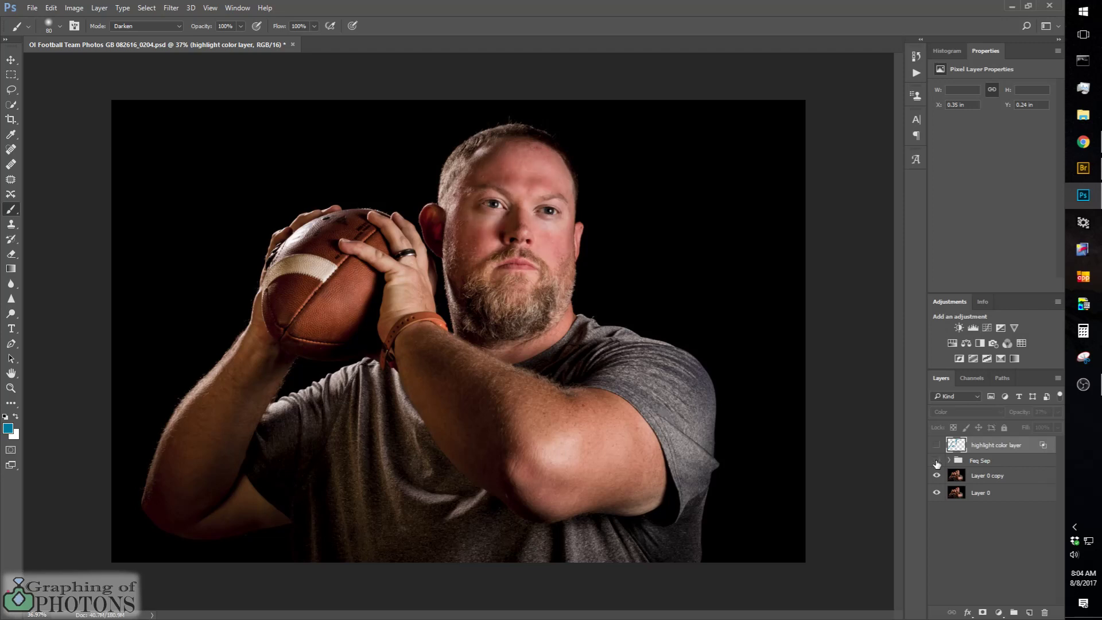
left_click(937, 461)
left_click(936, 461)
left_click(937, 462)
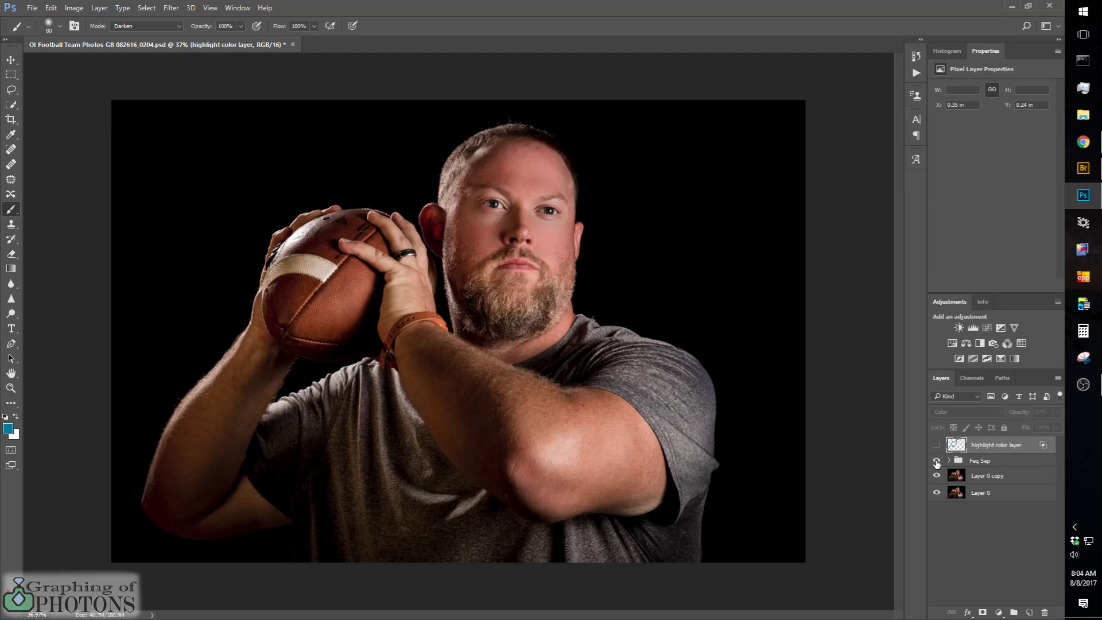
left_click(937, 462)
left_click(937, 462)
left_click(936, 462)
left_click(937, 462)
Step: Show the highlight color layer again and toggle its visibility to compare the portrait with and without the blue rim
left_click(937, 445)
left_click(936, 445)
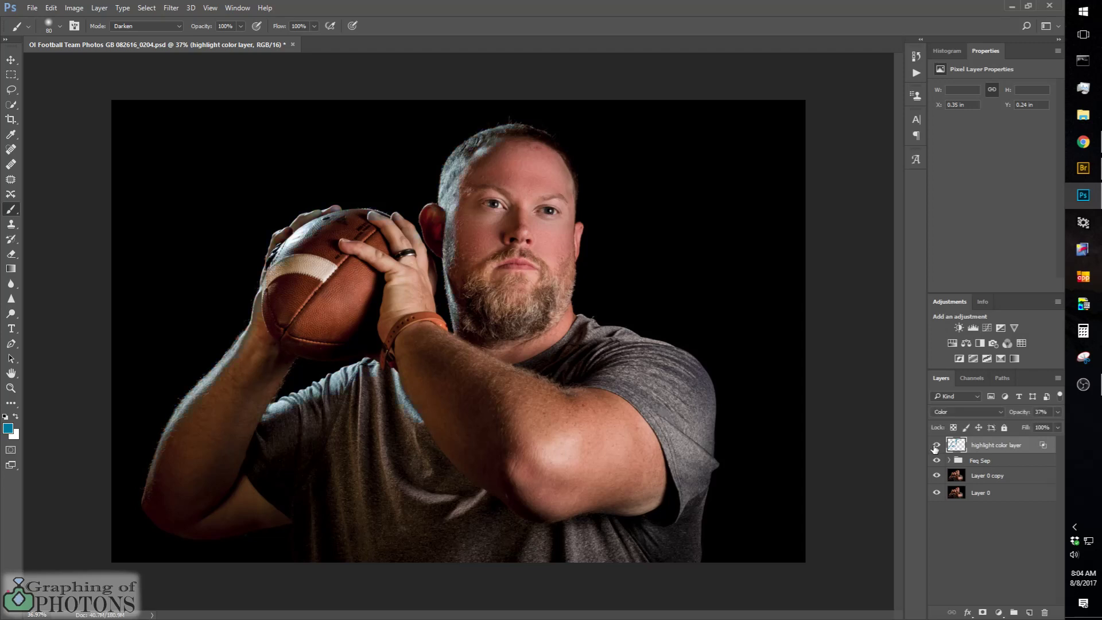
left_click(937, 446)
left_click(937, 446)
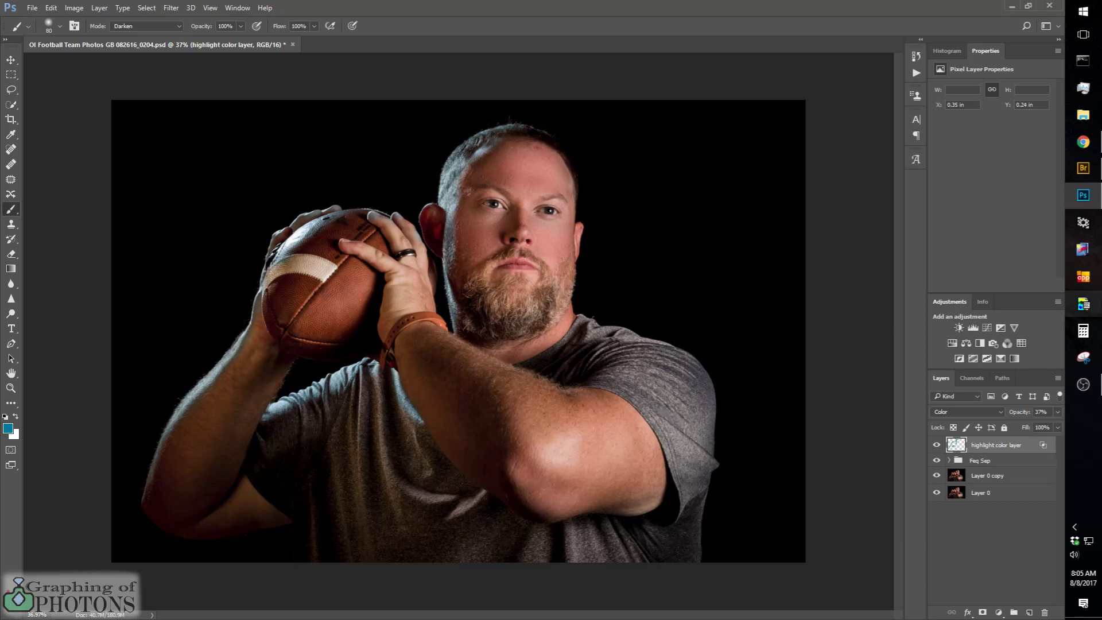
mouse_move(1084, 195)
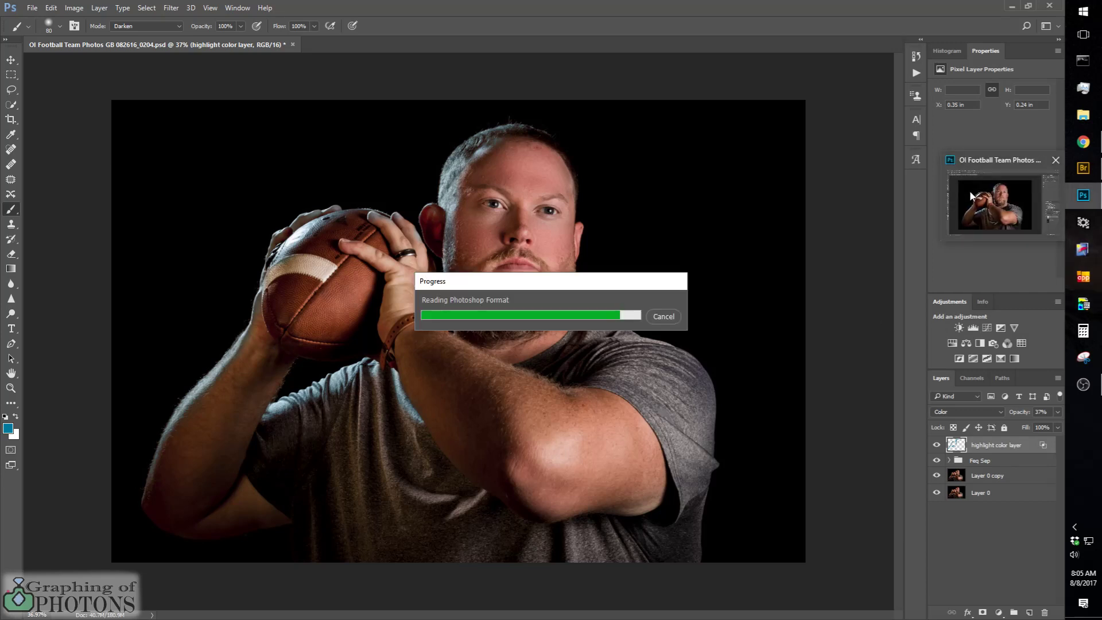